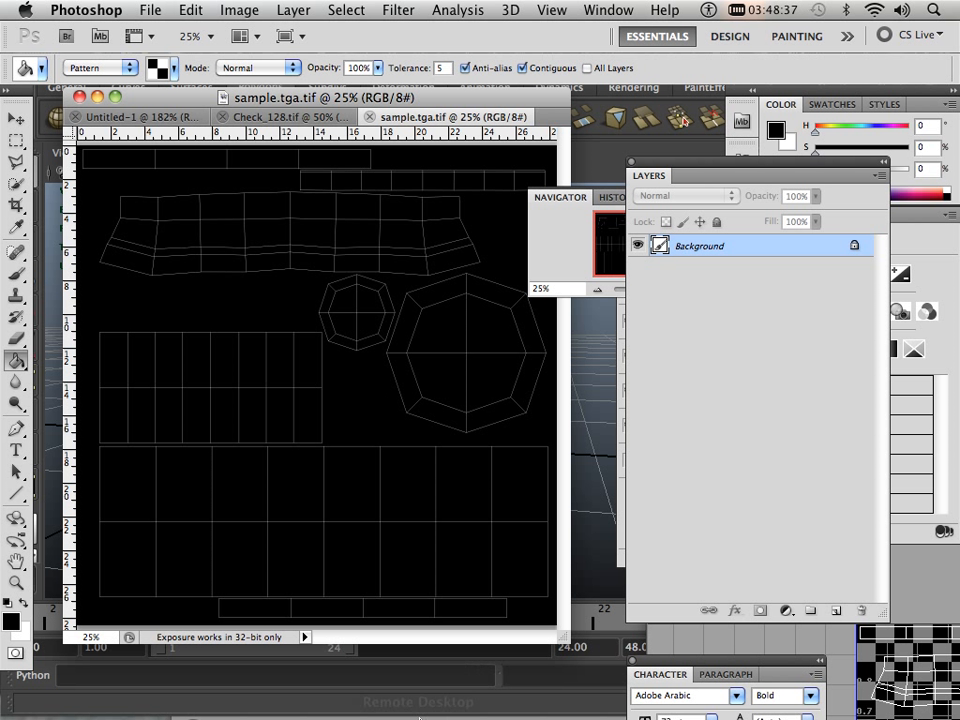
Switch to Firefox, open a new browser window and search Google for "wine label"
mouse_move(396, 706)
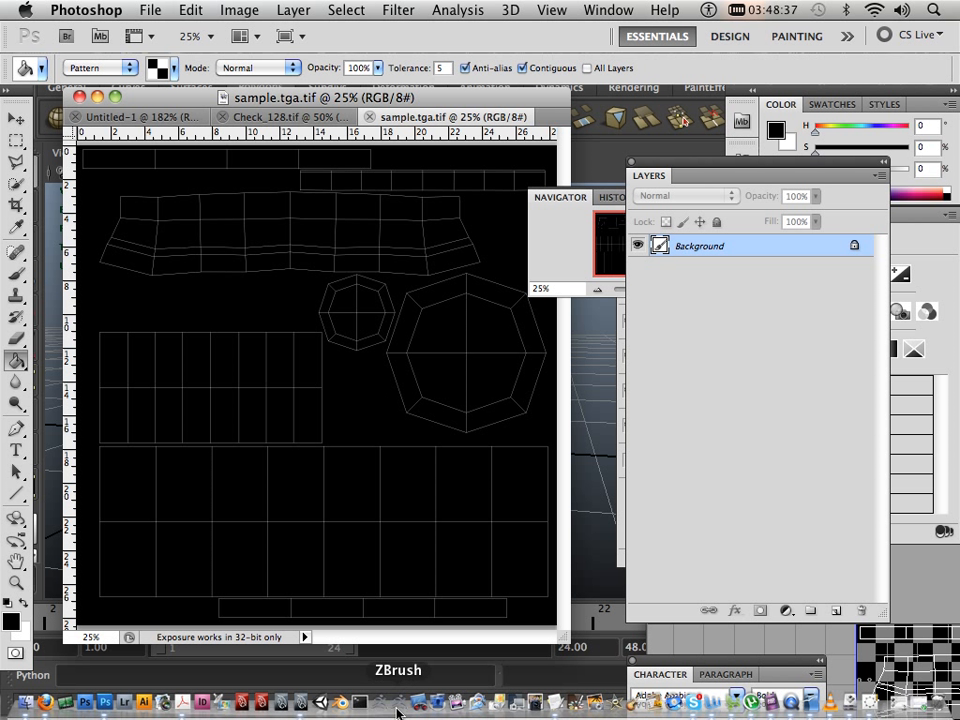
click(42, 704)
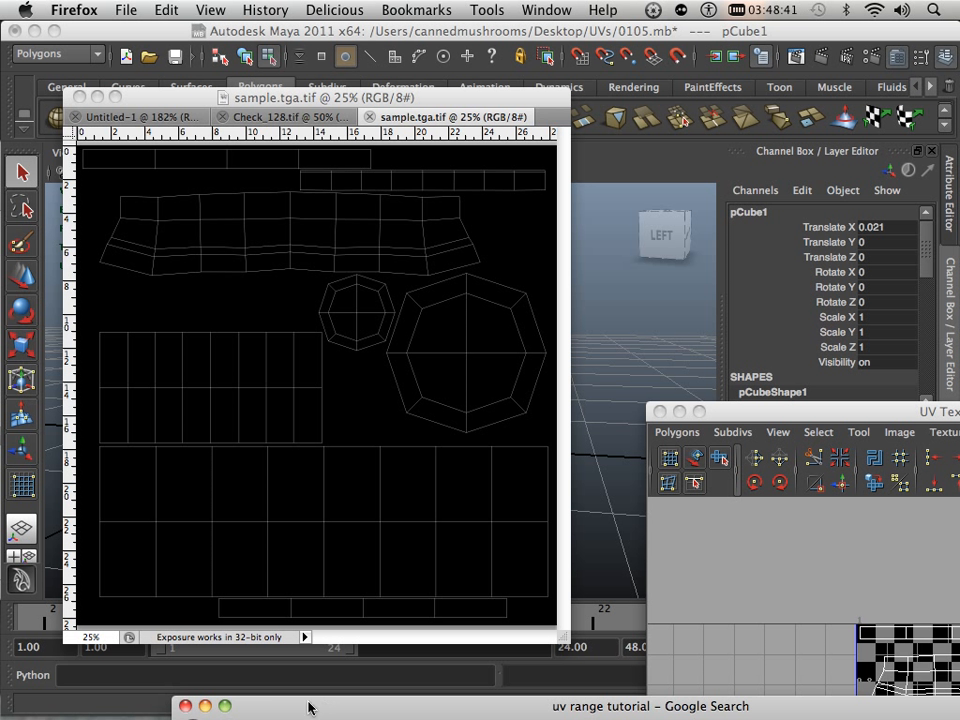
mouse_move(70, 716)
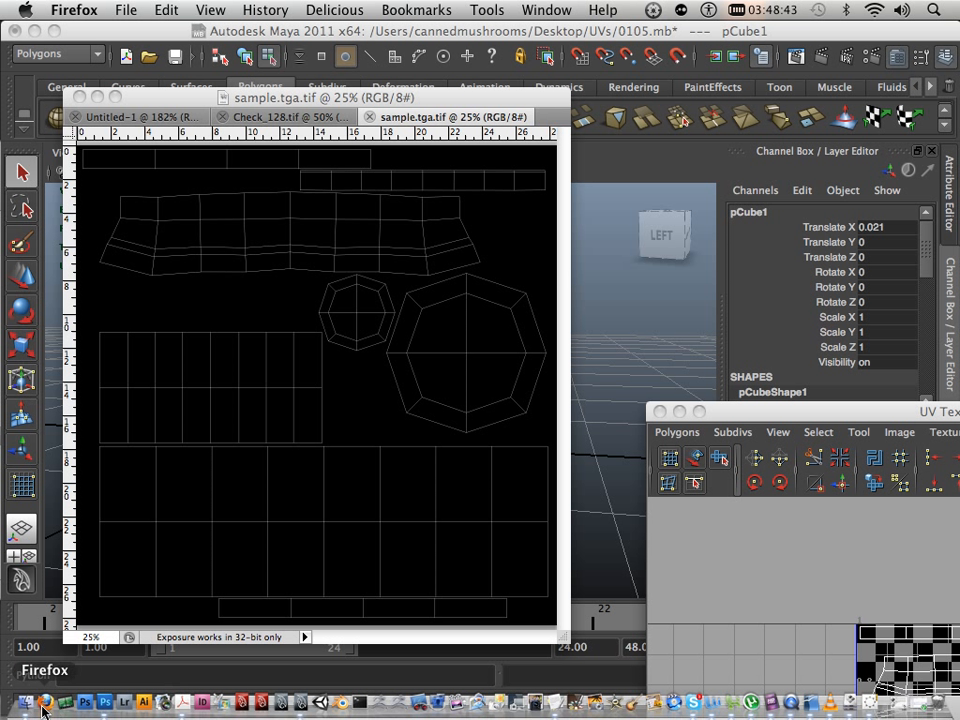
click(126, 10)
click(130, 30)
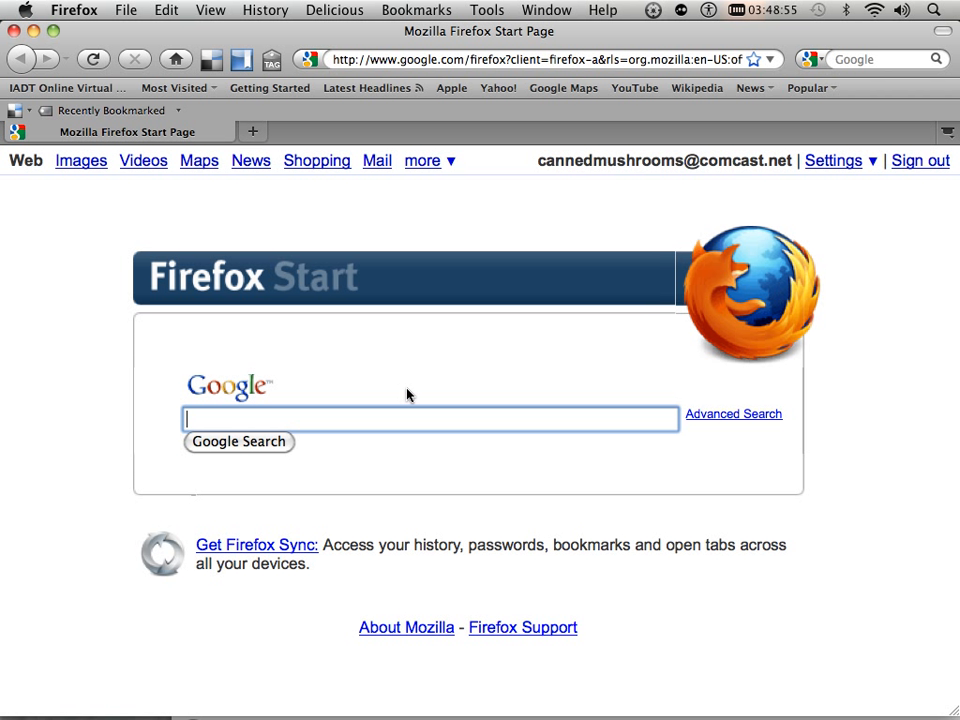
text(wine label)
key(Return)
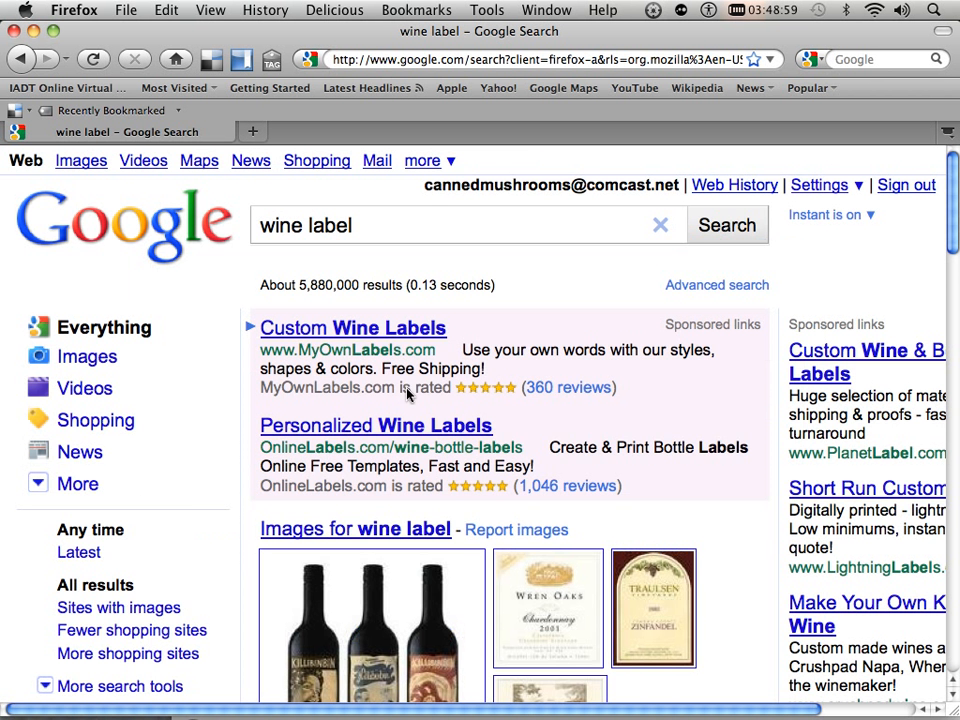
Show the image results for the wine label search and limit them to sizes larger than 4 MP (2272×1704)
click(550, 605)
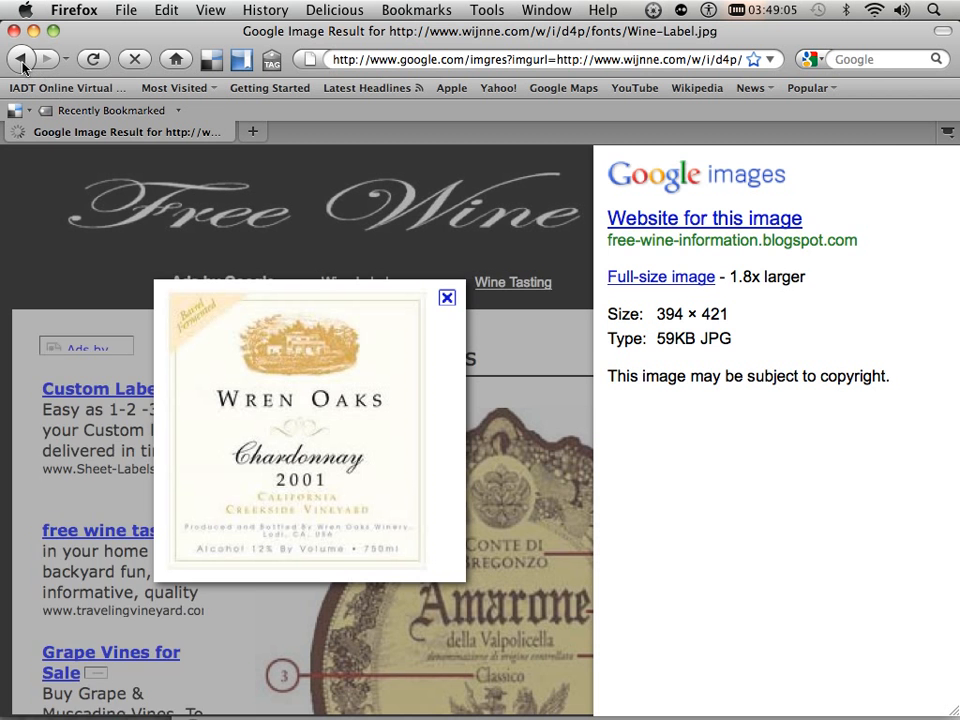
click(20, 59)
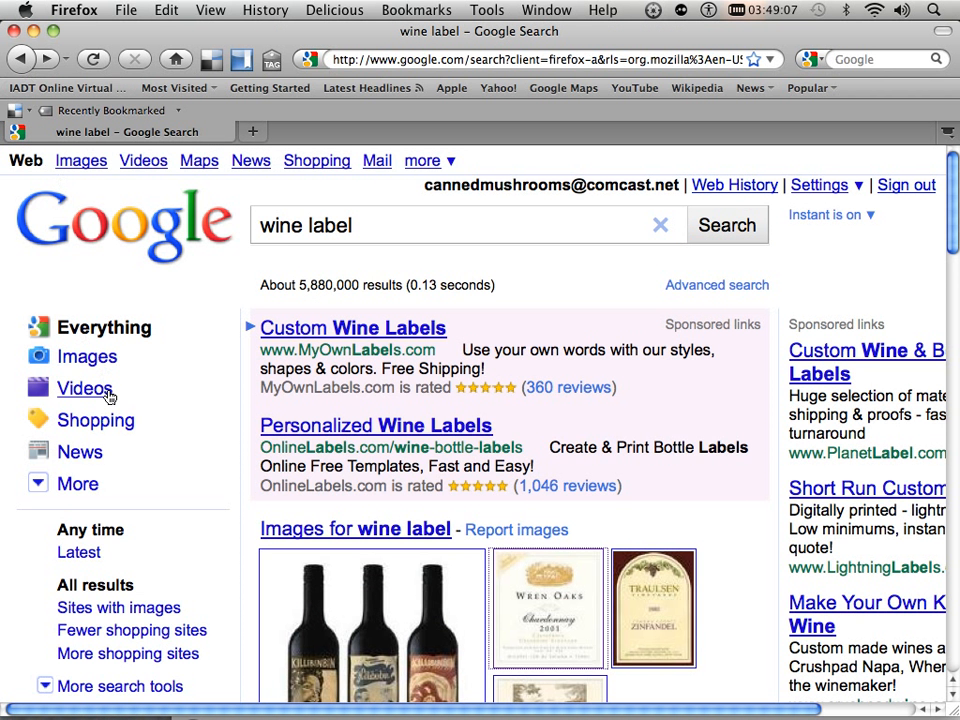
click(90, 360)
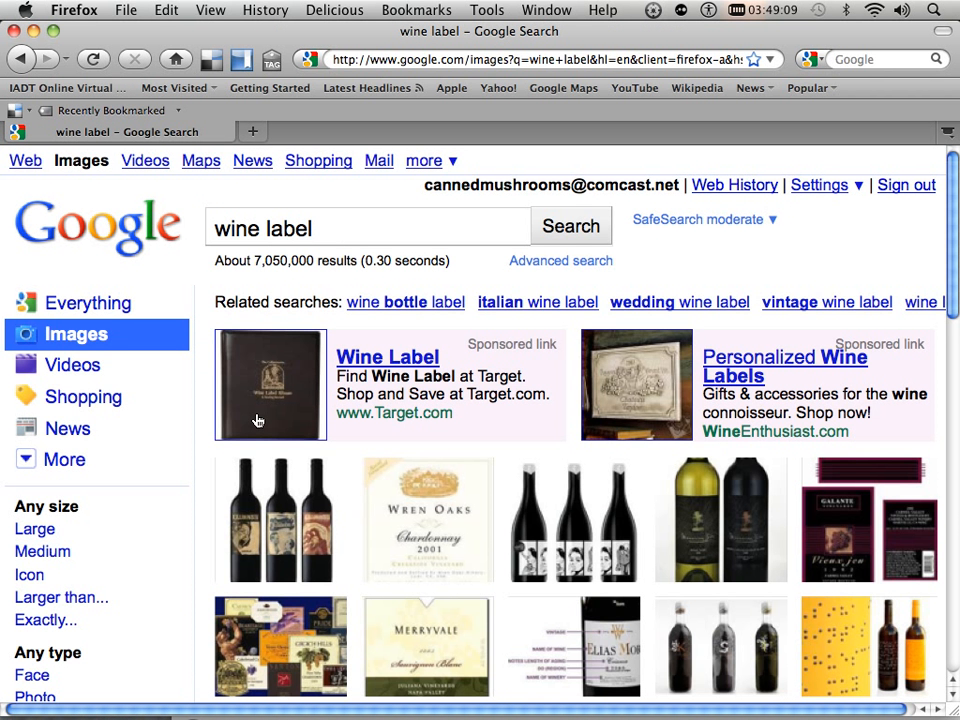
click(103, 597)
click(162, 622)
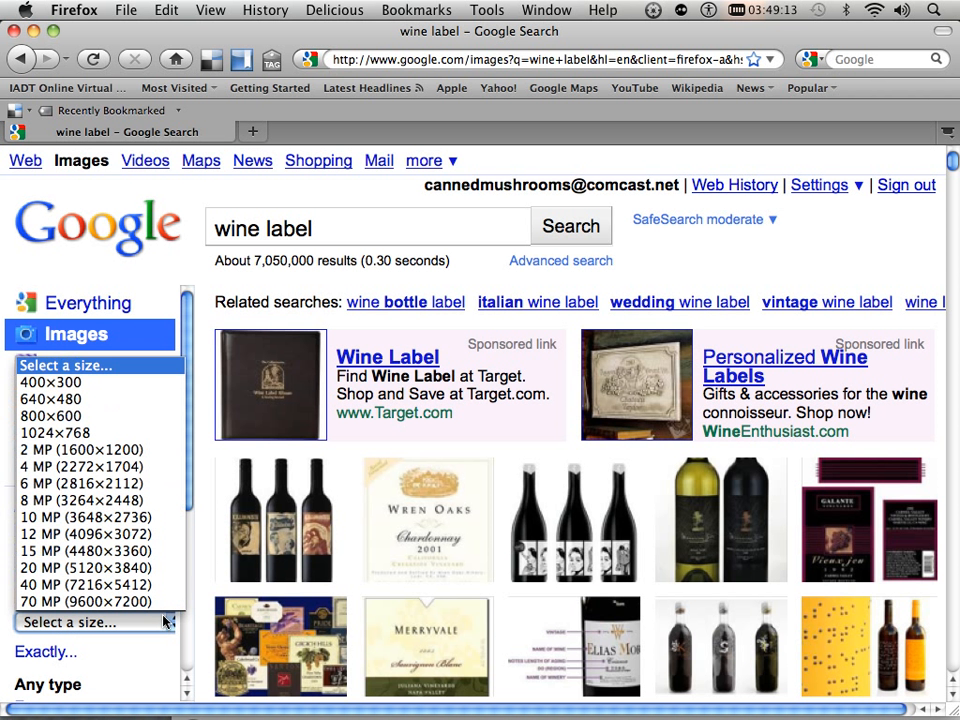
click(128, 466)
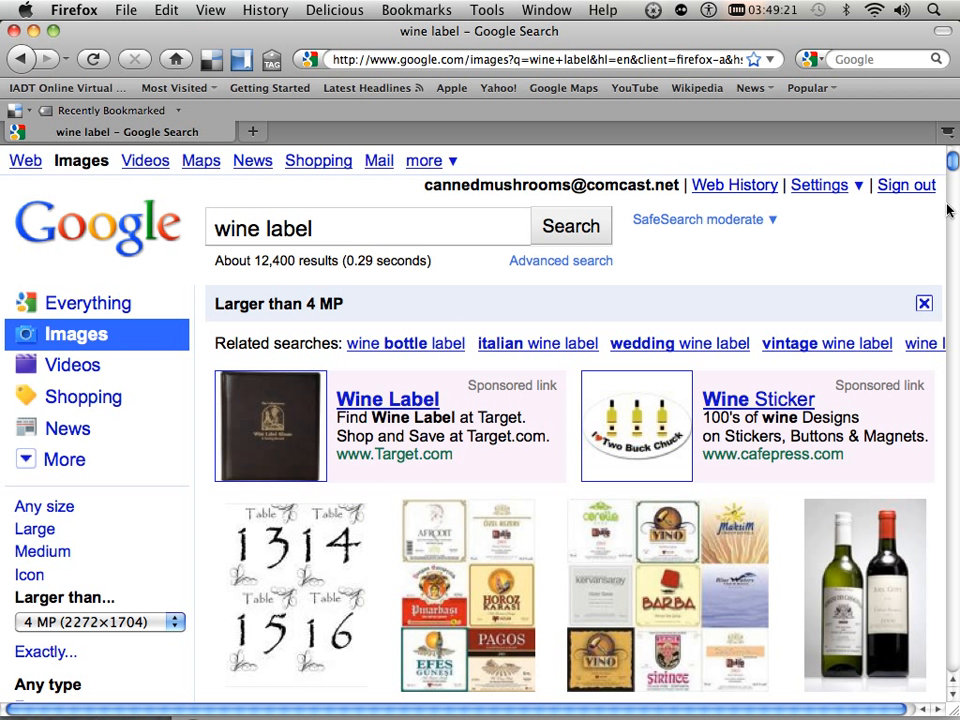
Open the Peregrine Hill Chardonnay label from the image results and copy the image
drag(951, 171, 951, 201)
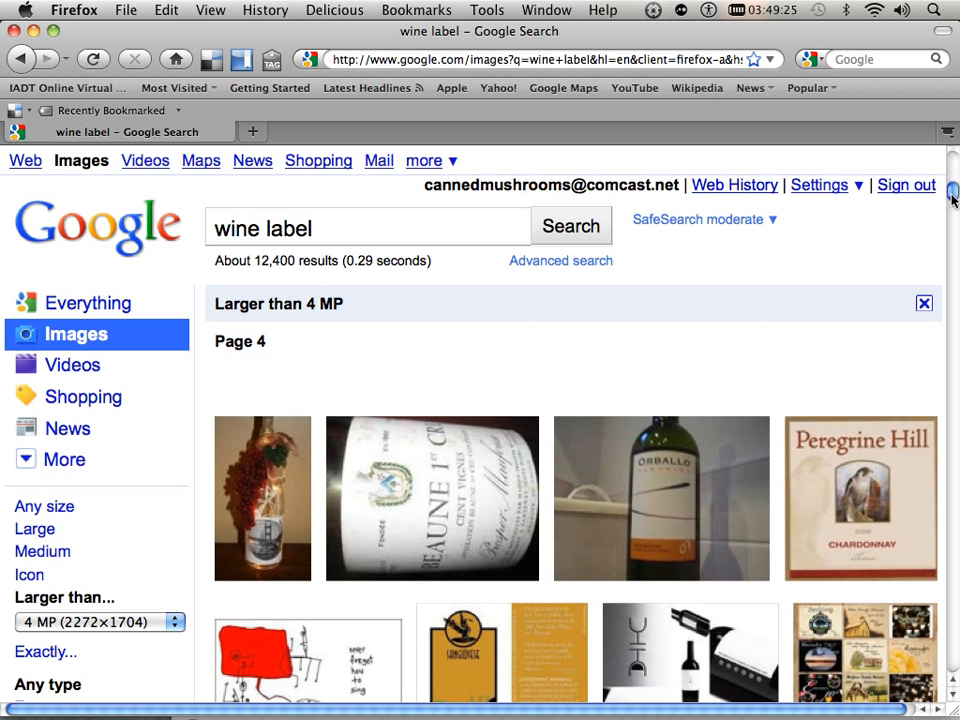
click(891, 484)
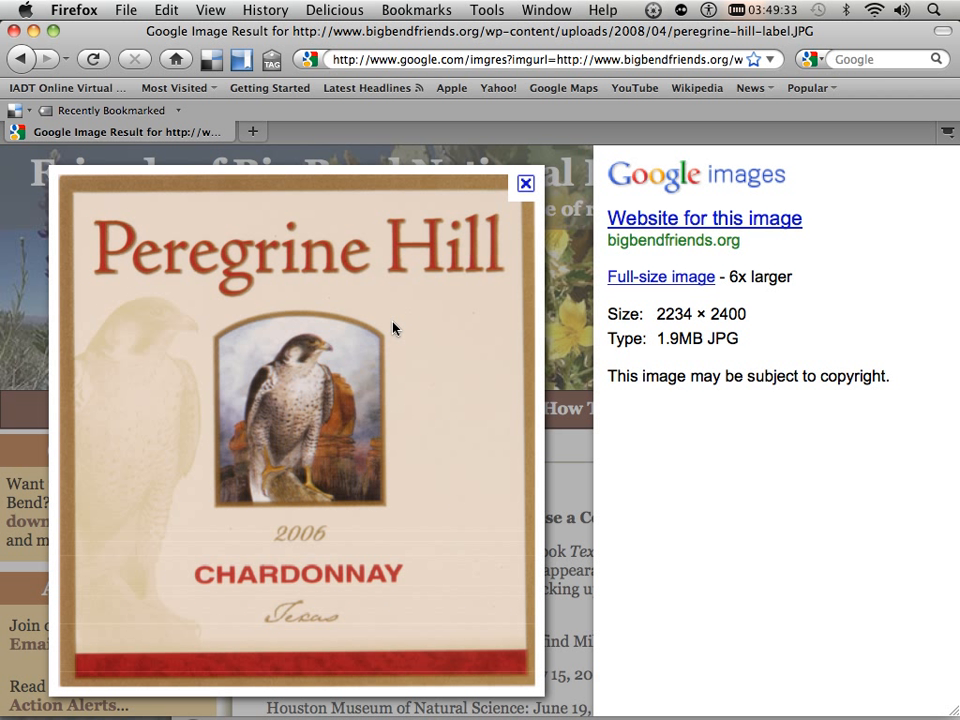
right_click(395, 329)
click(476, 364)
Switch to Photoshop and paste the copied label into the sample.tga.tif UV layout
mouse_move(459, 712)
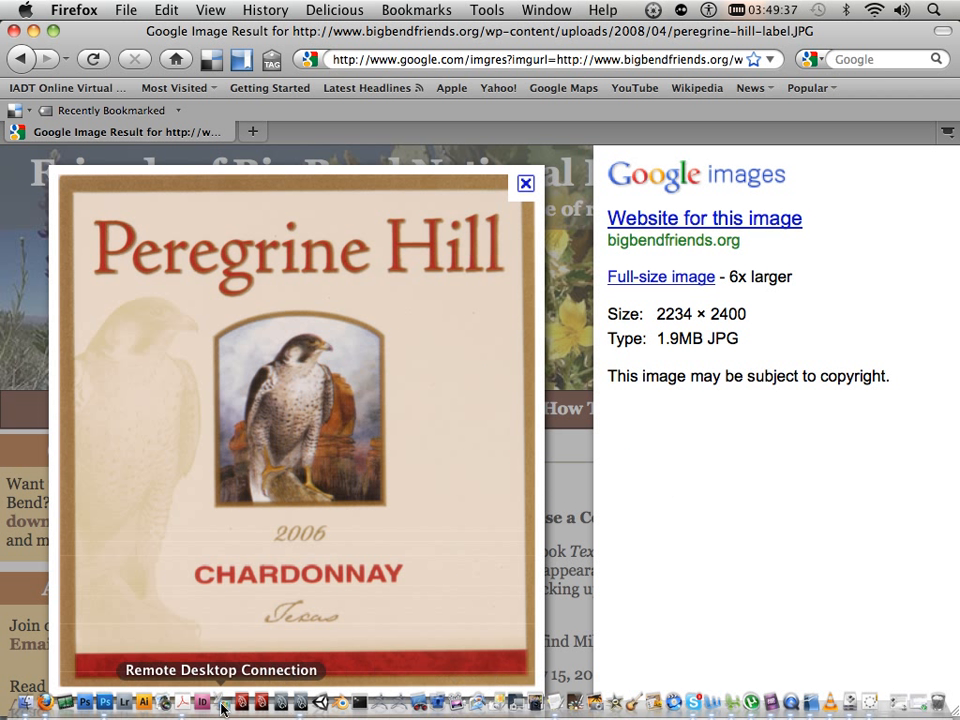
click(104, 703)
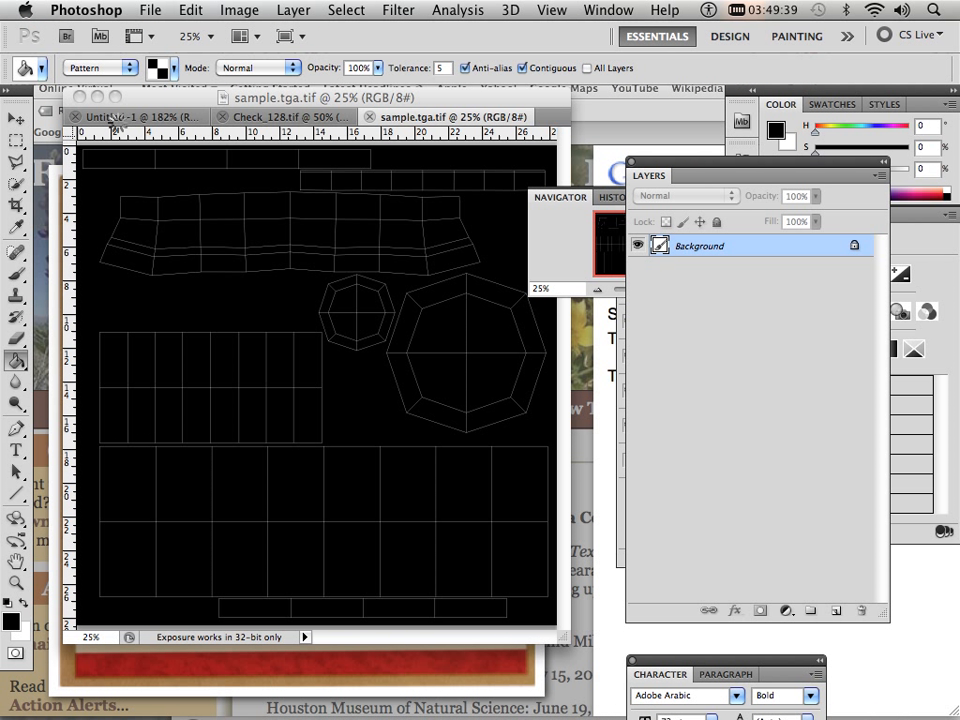
click(190, 9)
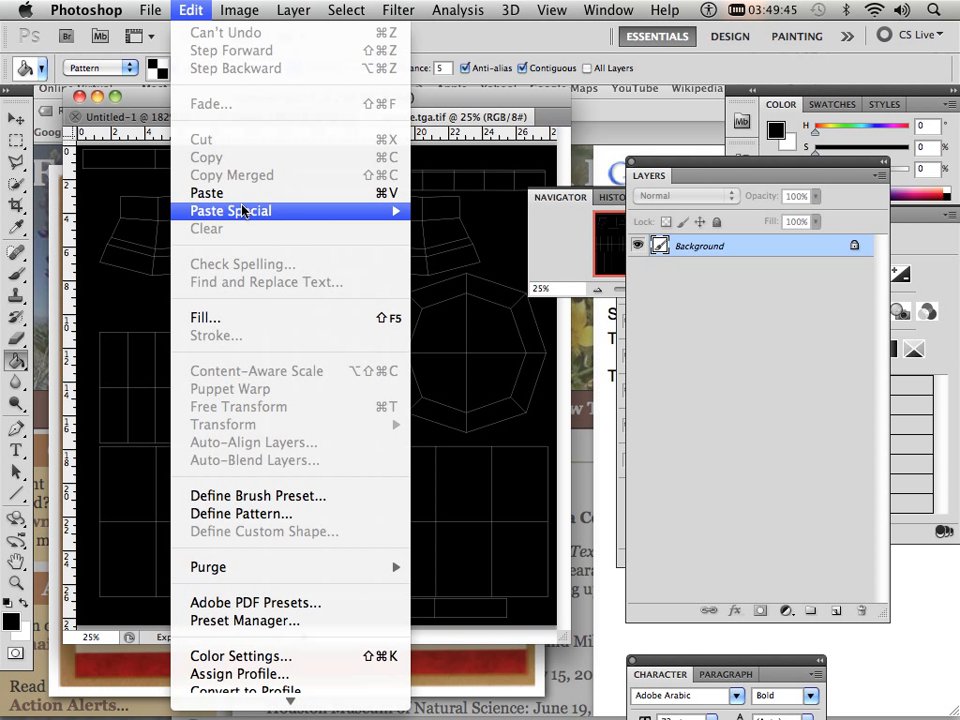
click(207, 193)
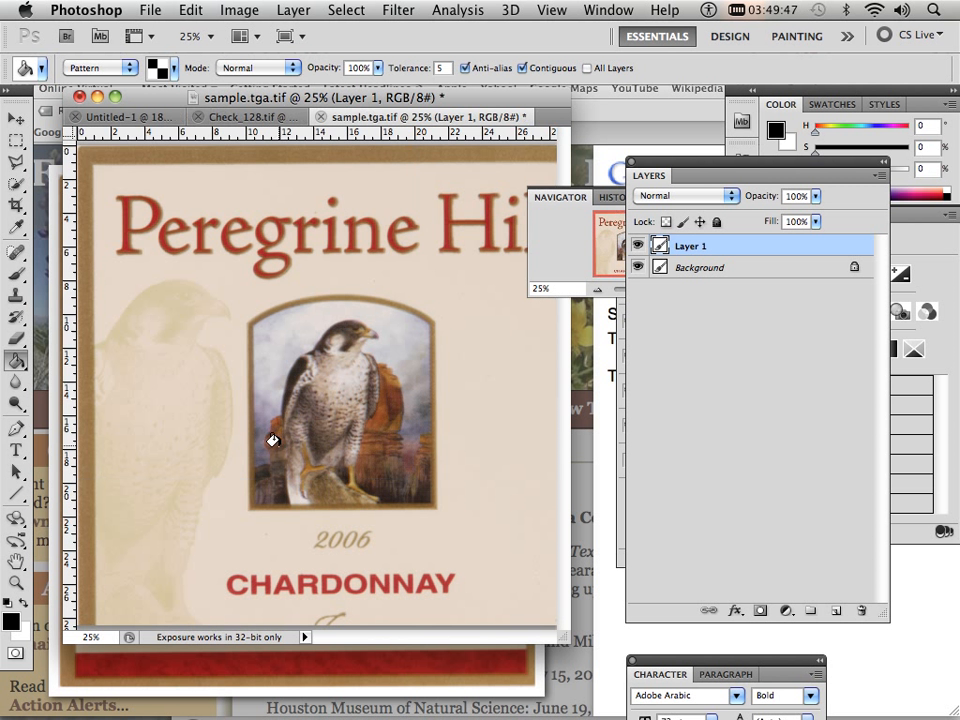
Scale the pasted label down to the height of the large lower UV grid and position it near the grid's middle
click(16, 118)
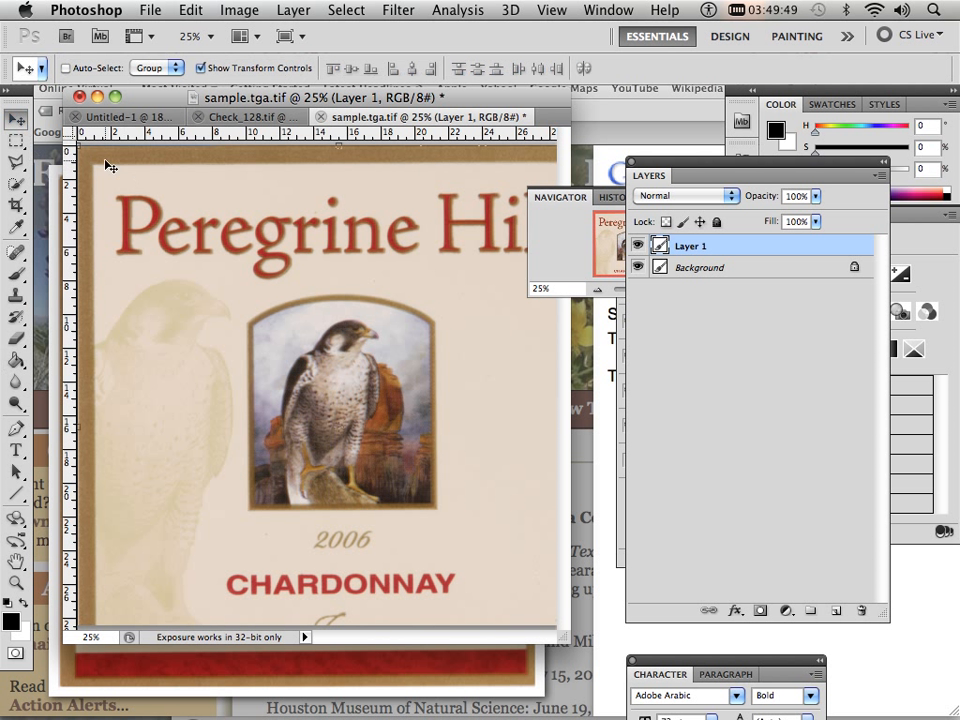
key(ctrl+t)
drag(224, 377, 328, 481)
drag(422, 535, 251, 424)
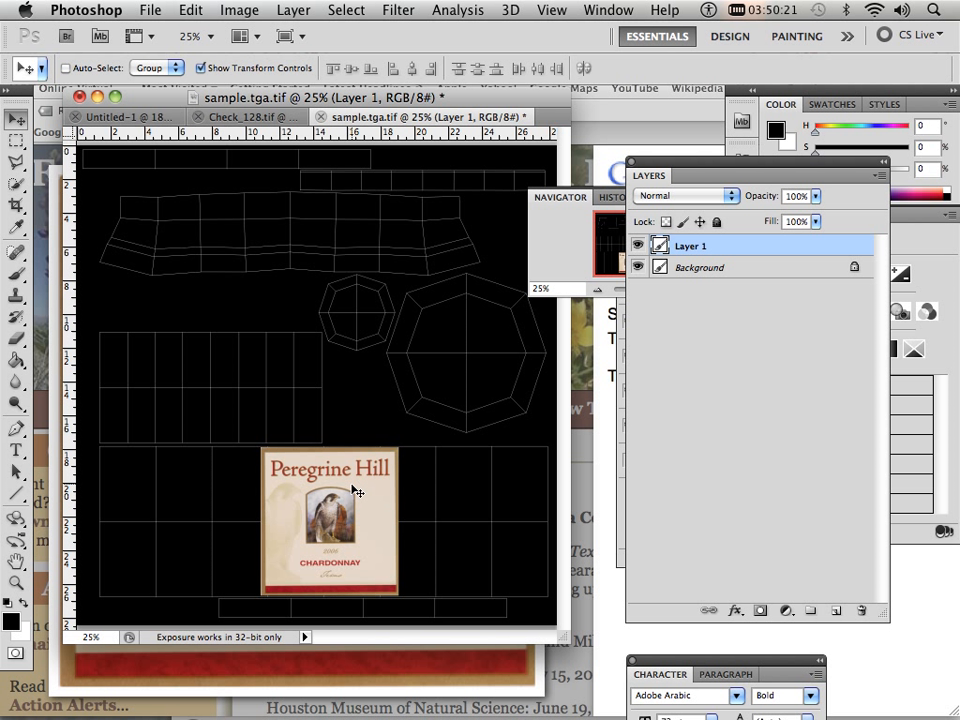
drag(355, 488, 353, 486)
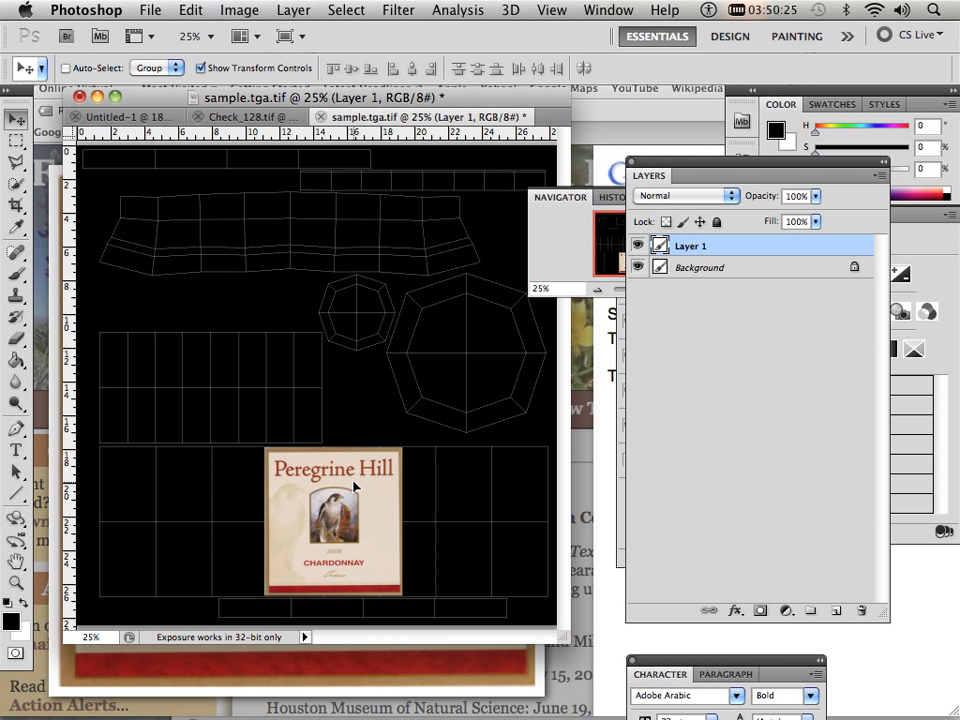
drag(353, 486, 355, 487)
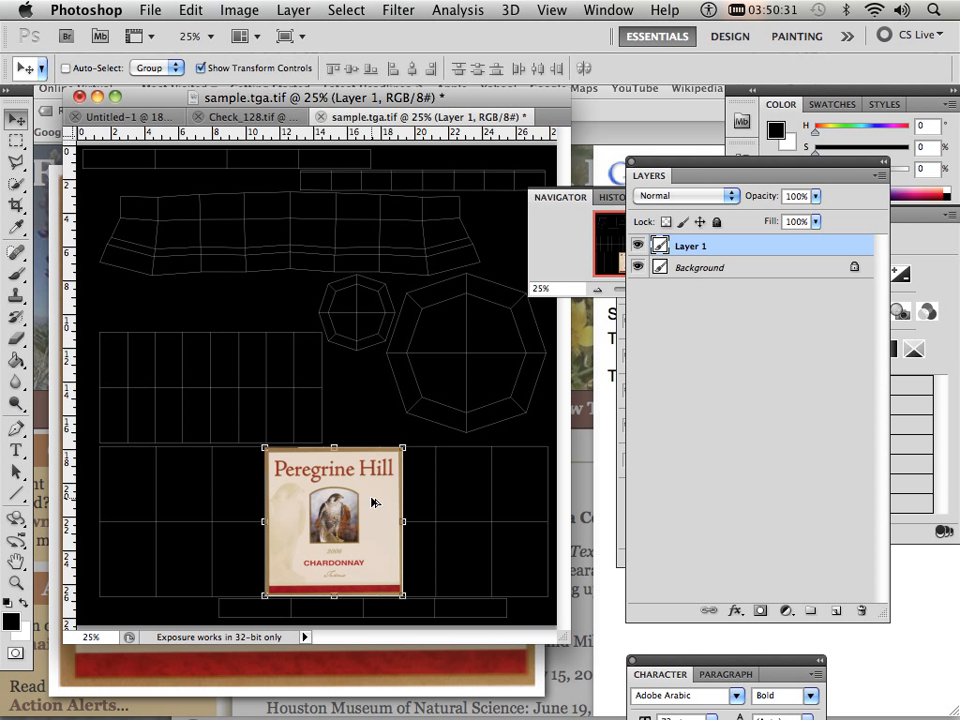
Duplicate the label onto the smaller UV grid above and scale the copy proportionally to about 70% to fit
alt+drag(372, 504, 226, 367)
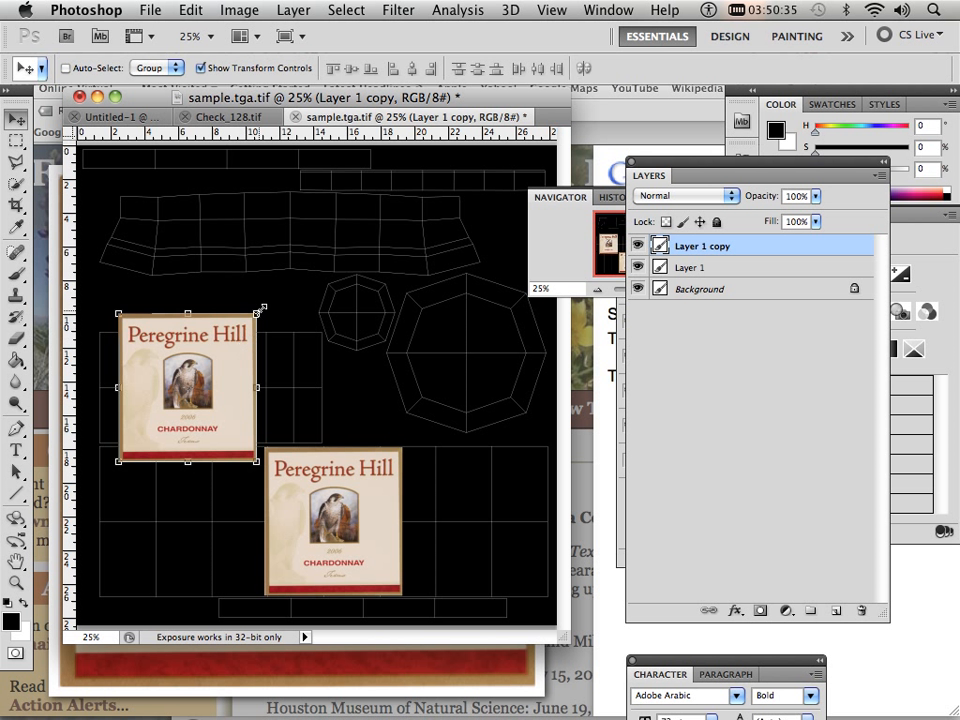
shift+drag(257, 314, 220, 352)
drag(199, 414, 251, 397)
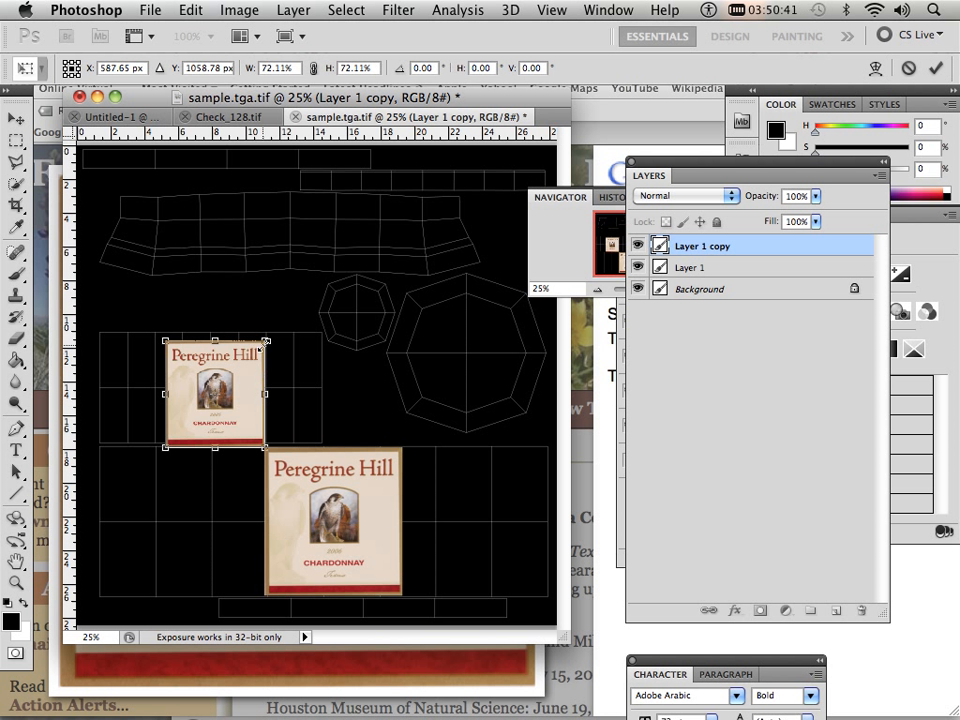
shift+drag(258, 346, 246, 377)
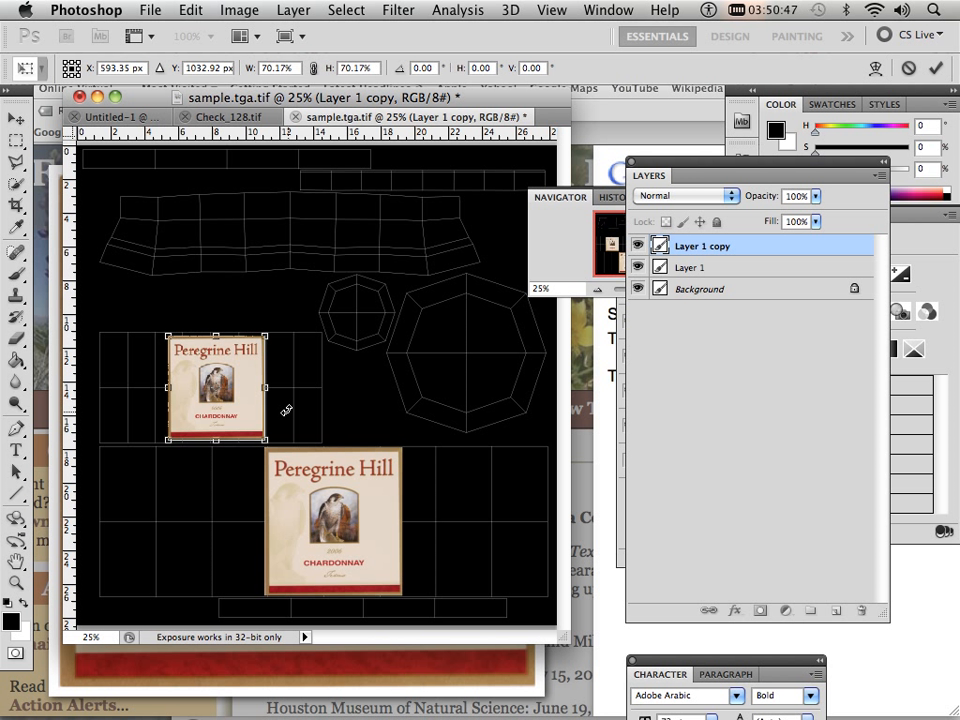
Nudge the smaller label copy into place within its UV grid and apply the transformation
key(Up)
key(Up)
key(Down)
key(Down)
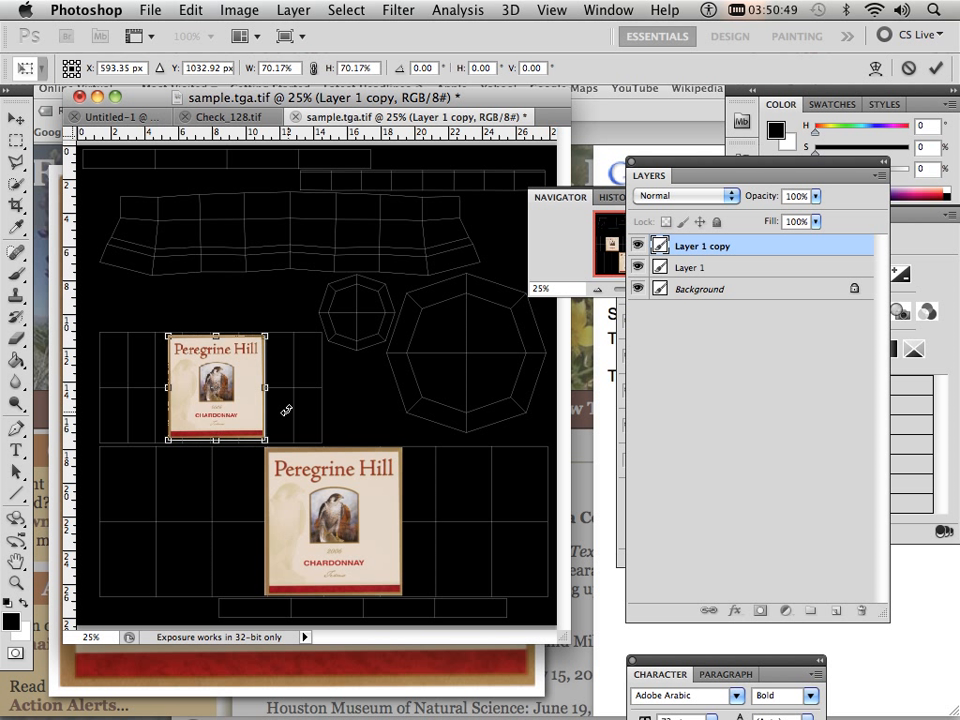
key(Right)
key(Right)
key(Right)
key(Left)
key(Right)
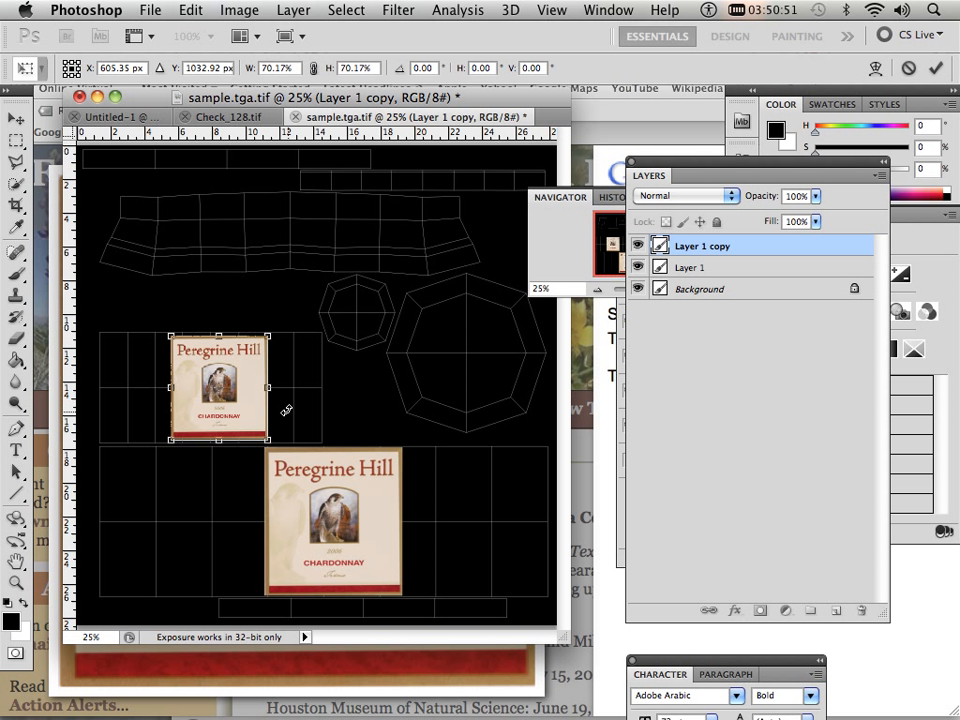
key(Left)
key(Left)
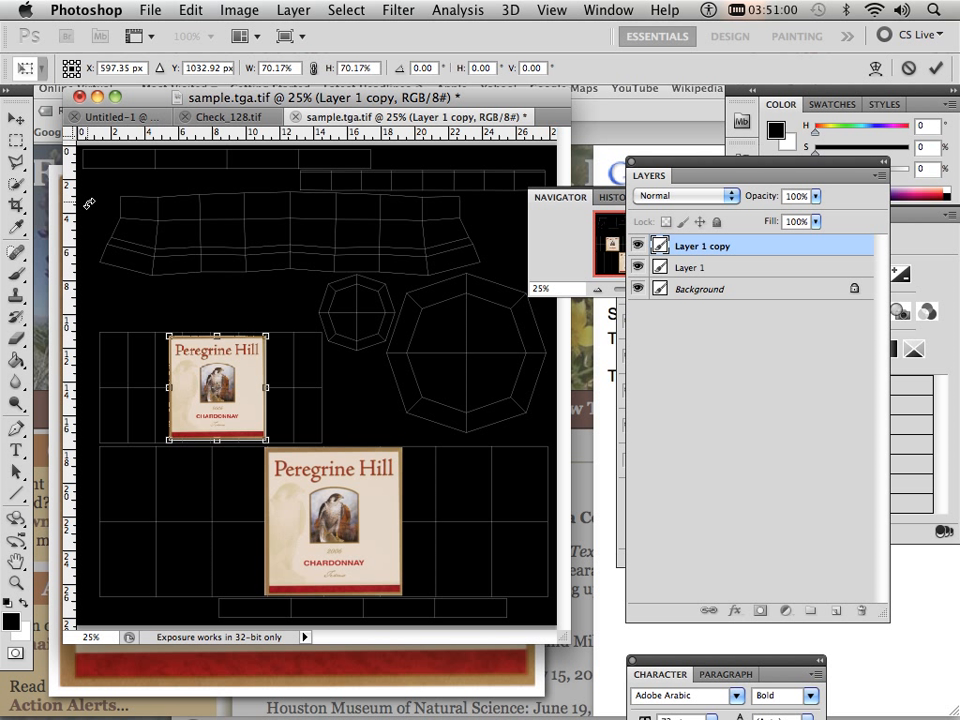
click(18, 118)
click(638, 278)
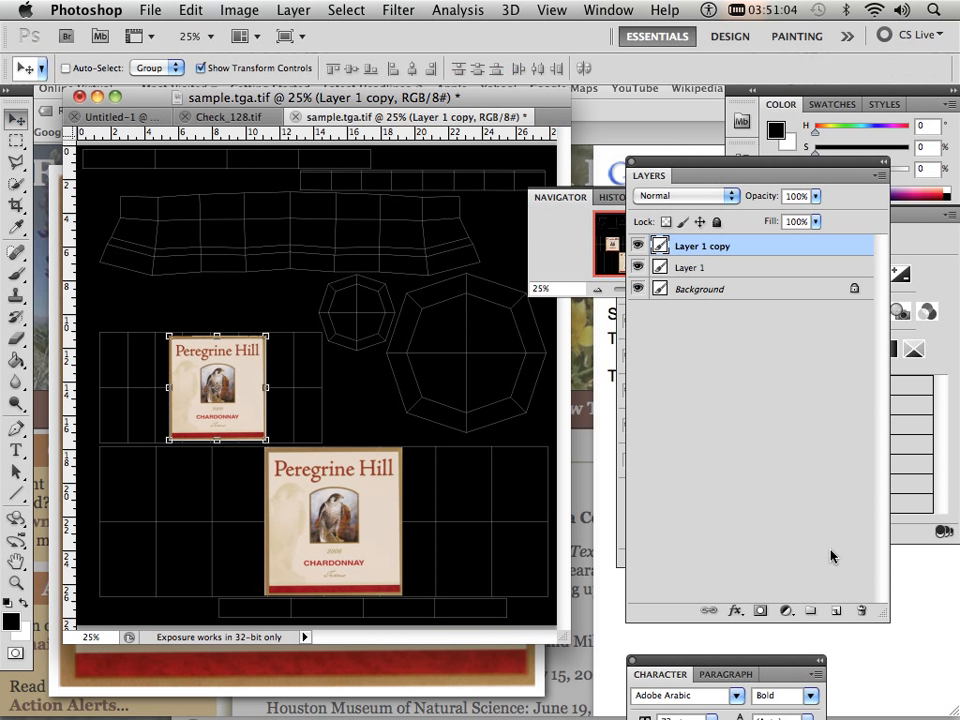
Add a new layer and place it directly above the Background, beneath both label layers
click(836, 610)
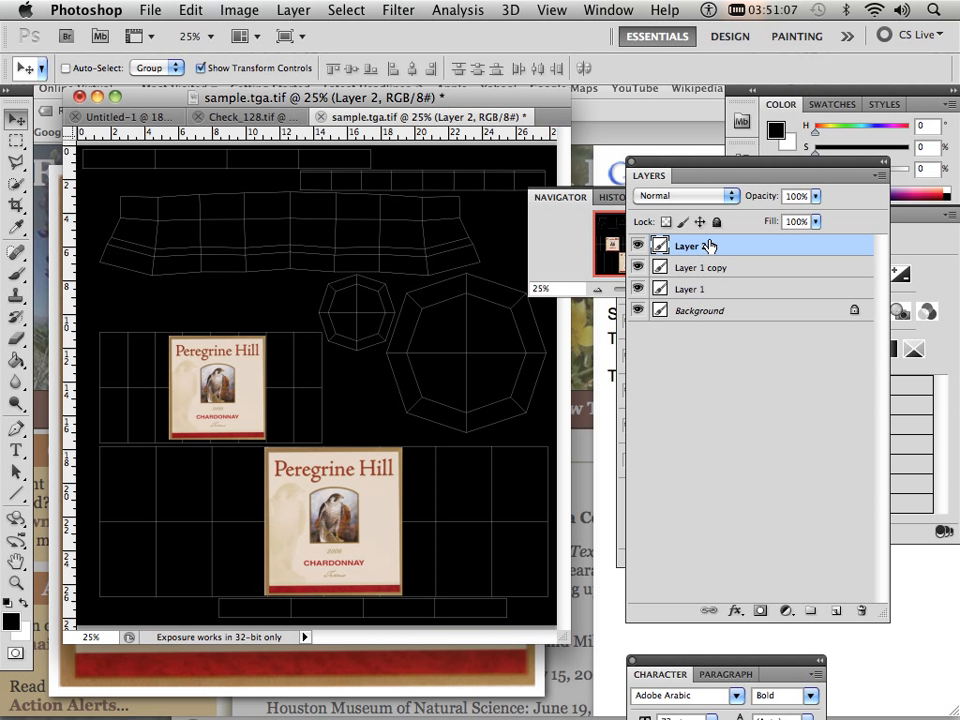
drag(709, 246, 705, 292)
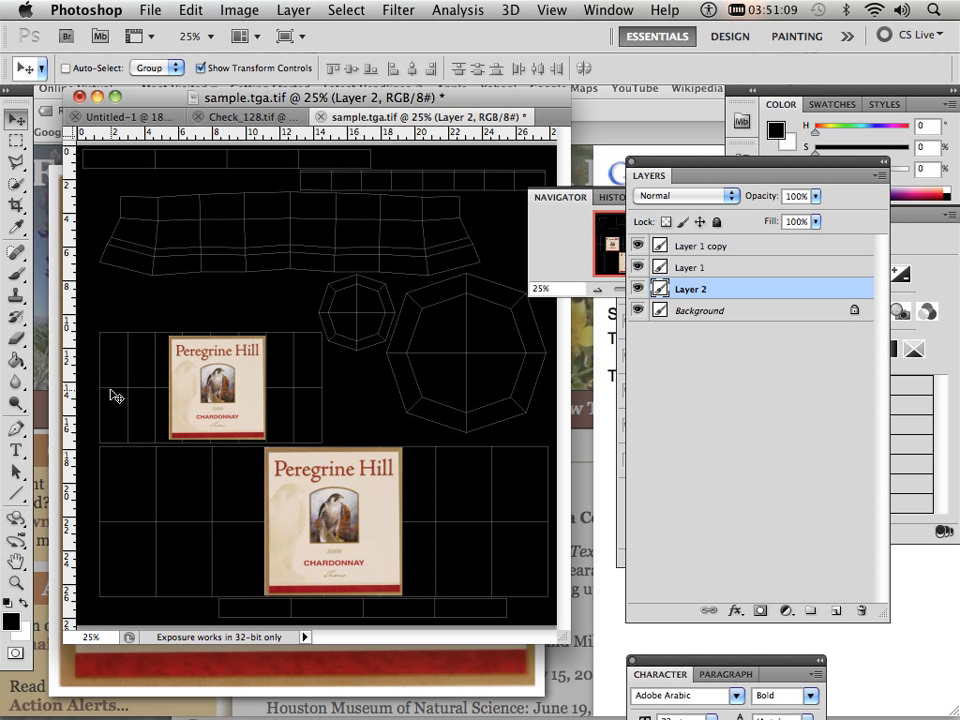
Set the foreground color to dark green 2e4e25
click(10, 620)
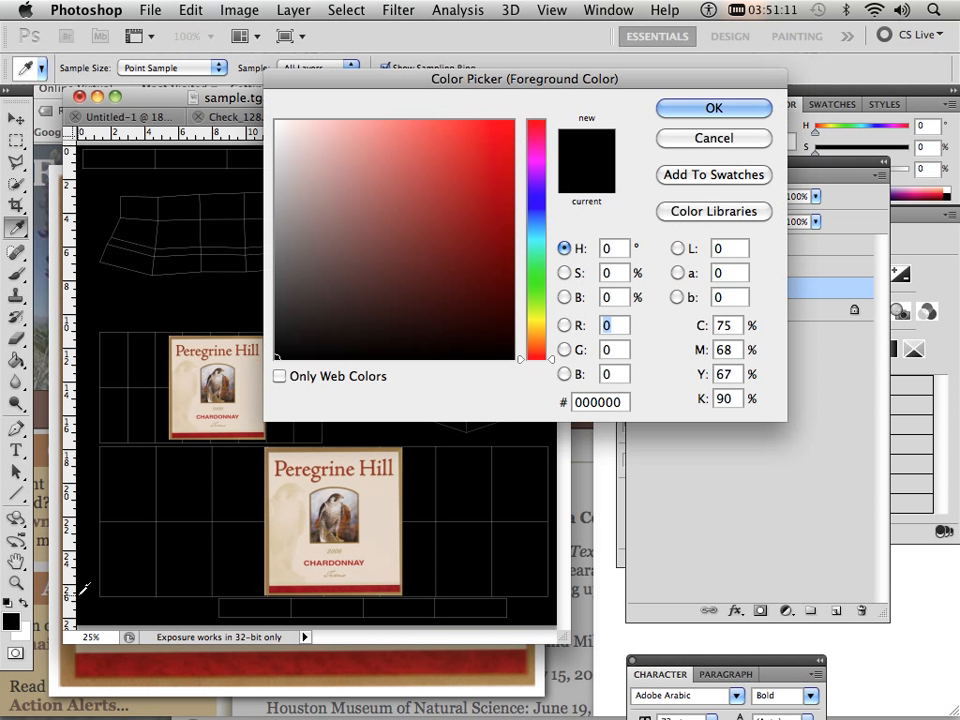
click(533, 298)
drag(533, 298, 516, 281)
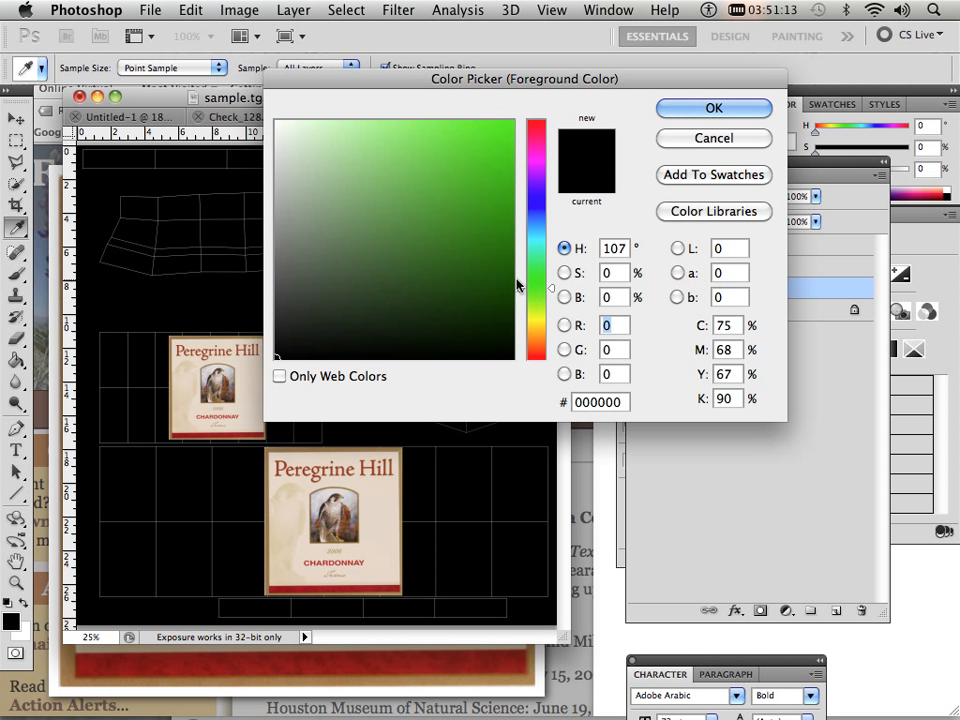
drag(441, 257, 399, 286)
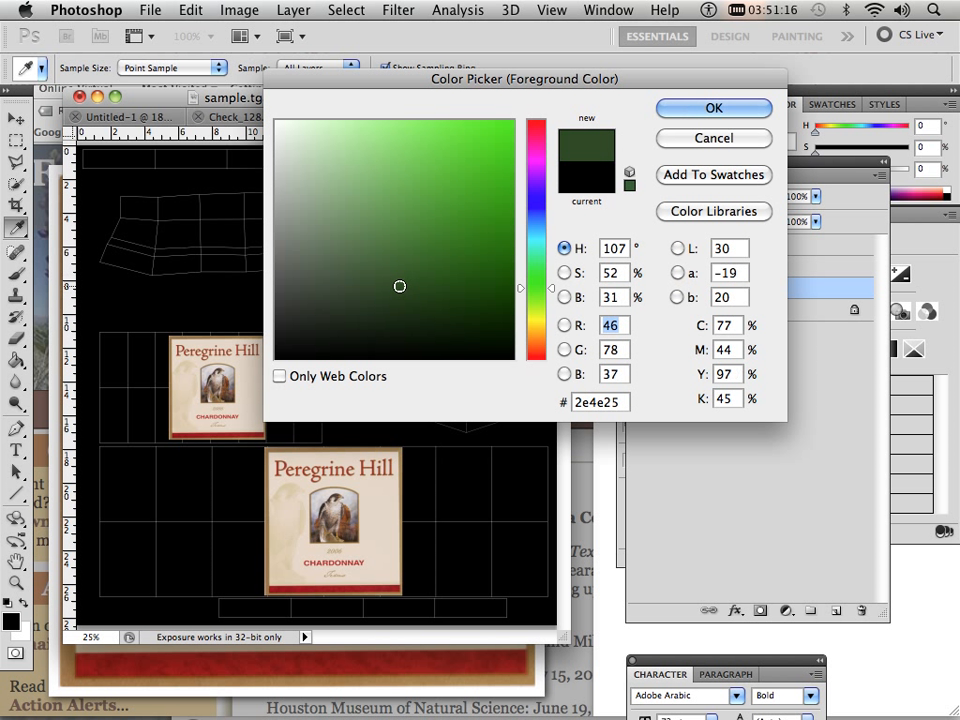
click(660, 112)
key(v)
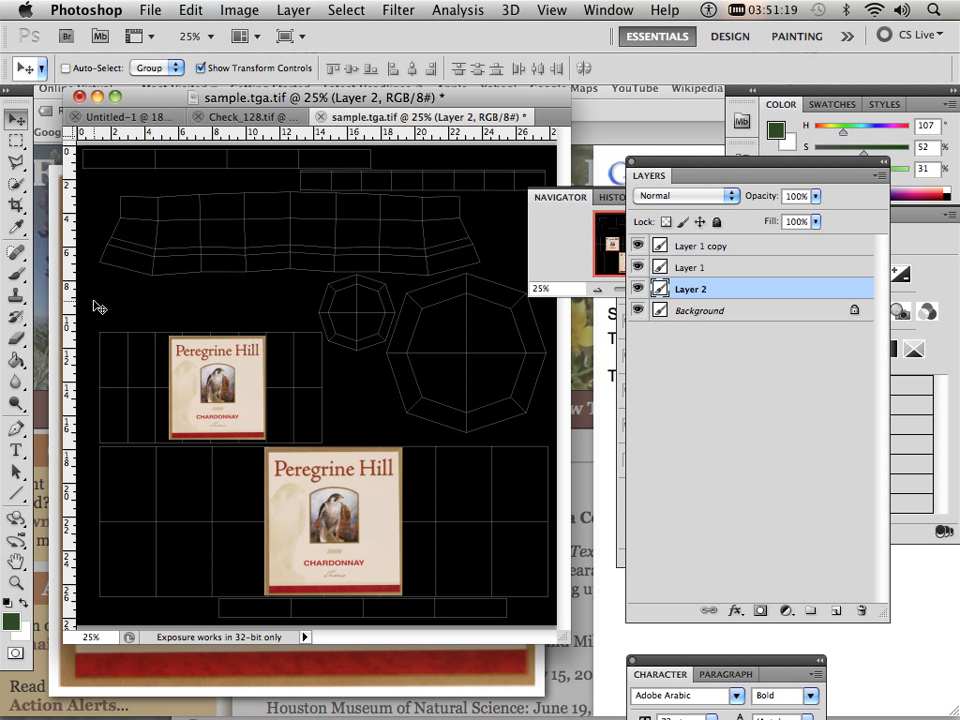
Fill Layer 2 with the dark green color, using the Paint Bucket tool with its fill source set to Foreground
key(g)
click(164, 291)
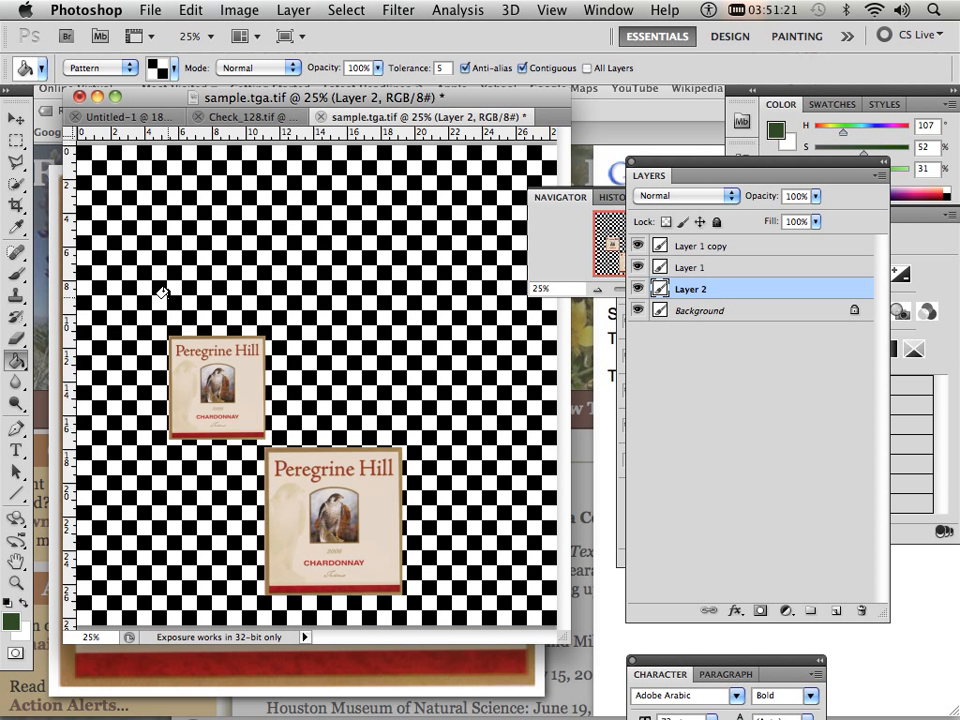
key(ctrl+z)
click(97, 67)
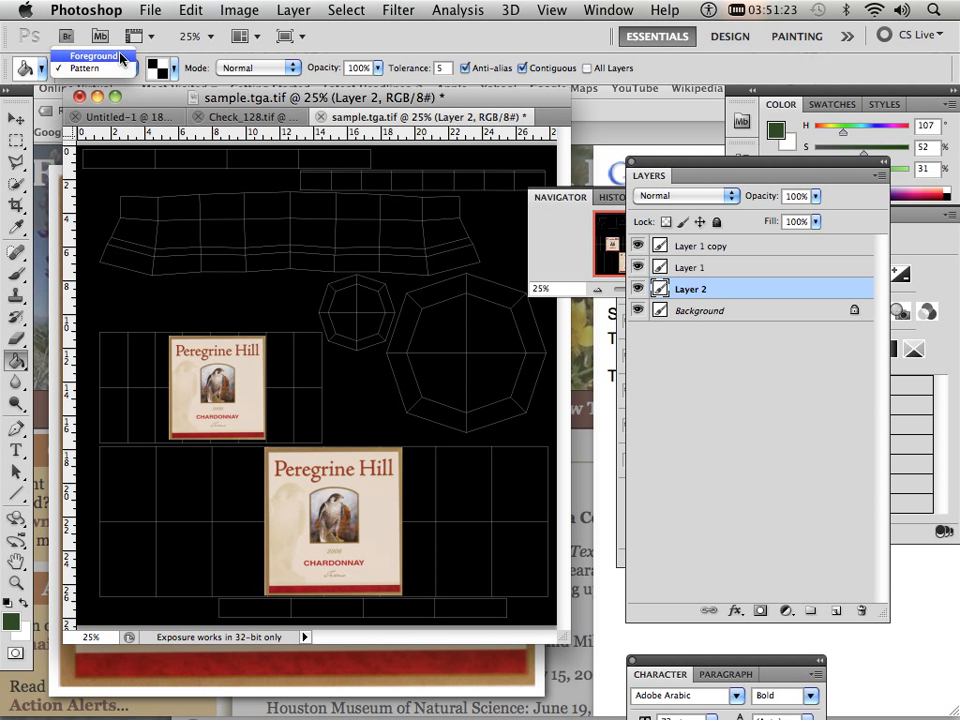
click(110, 56)
click(235, 257)
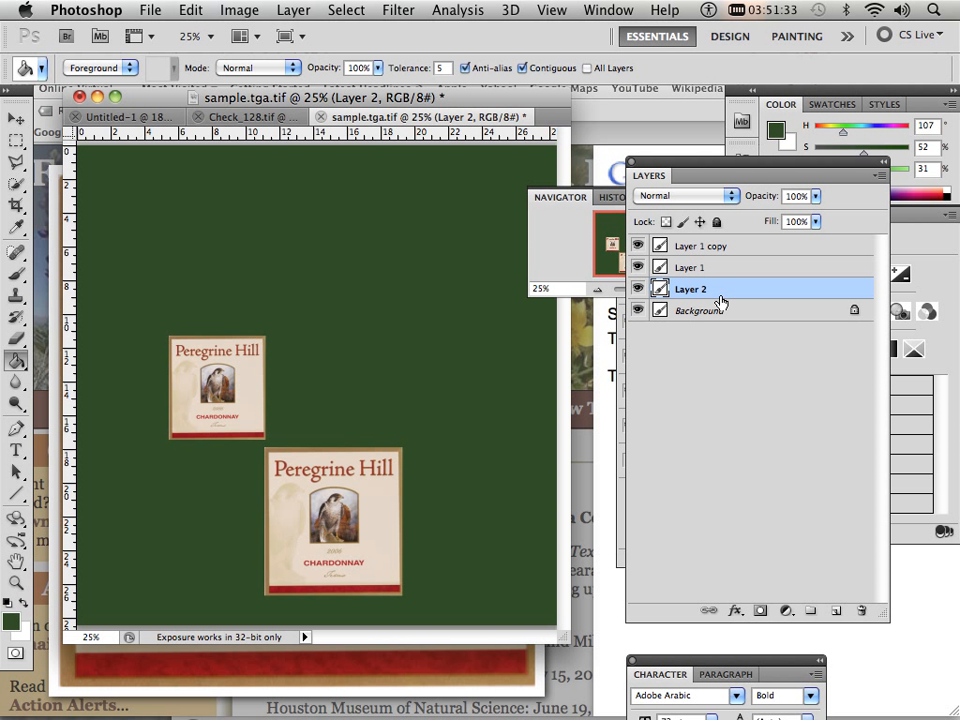
Show the image's channels and delete the Alpha 1 channel
click(605, 10)
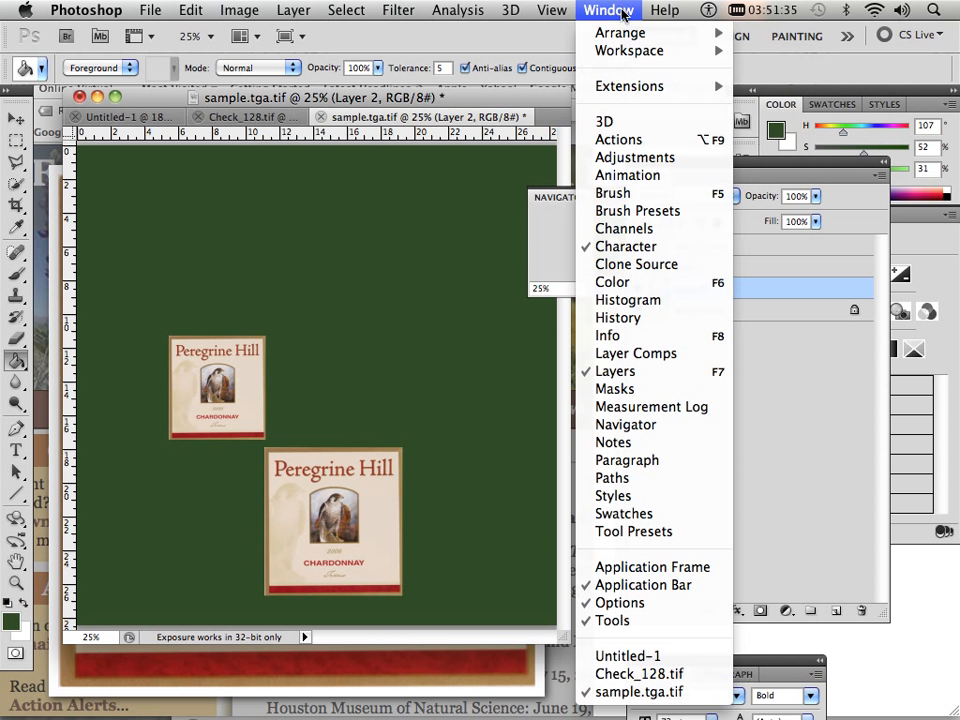
click(640, 230)
click(690, 460)
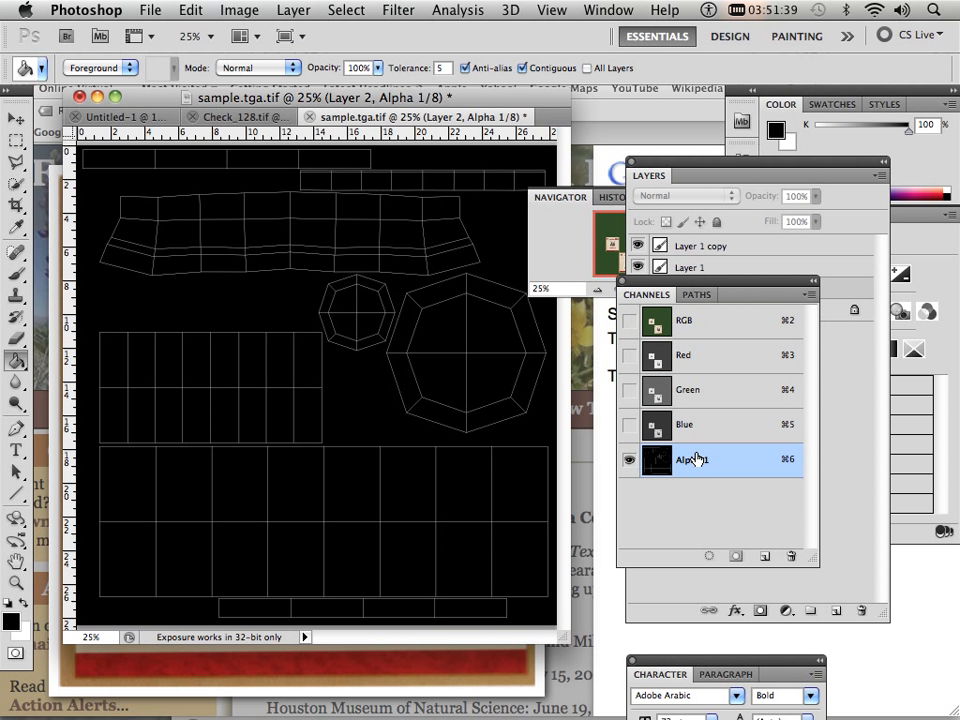
drag(699, 456, 792, 556)
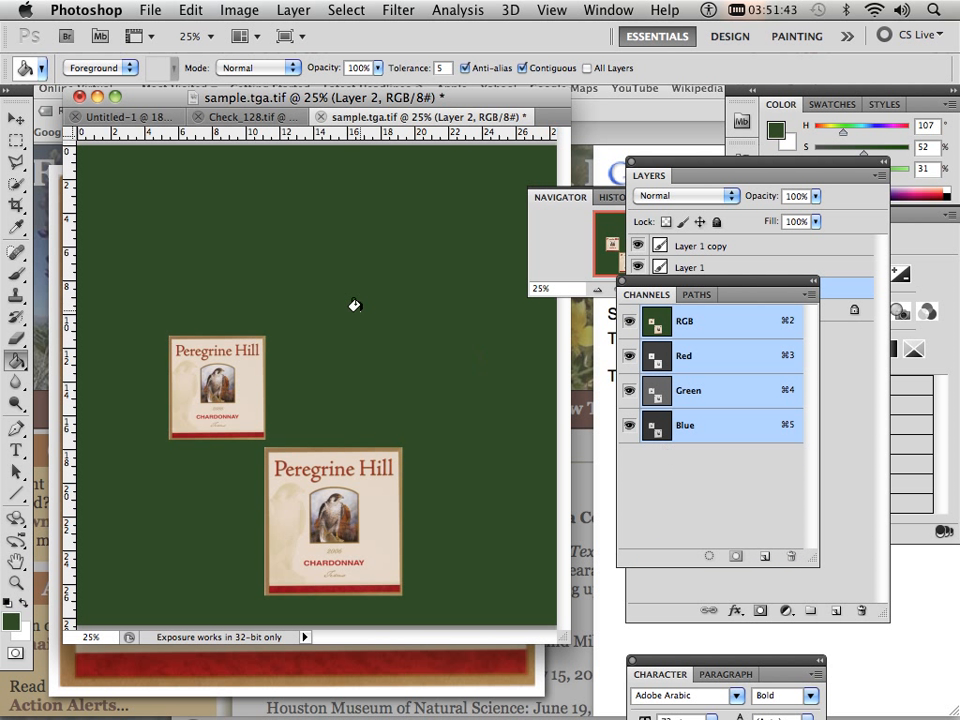
Save the image with layers as sample.tga.tif in the UVs folder, replacing the existing file and using LZW and RLE compression
click(148, 10)
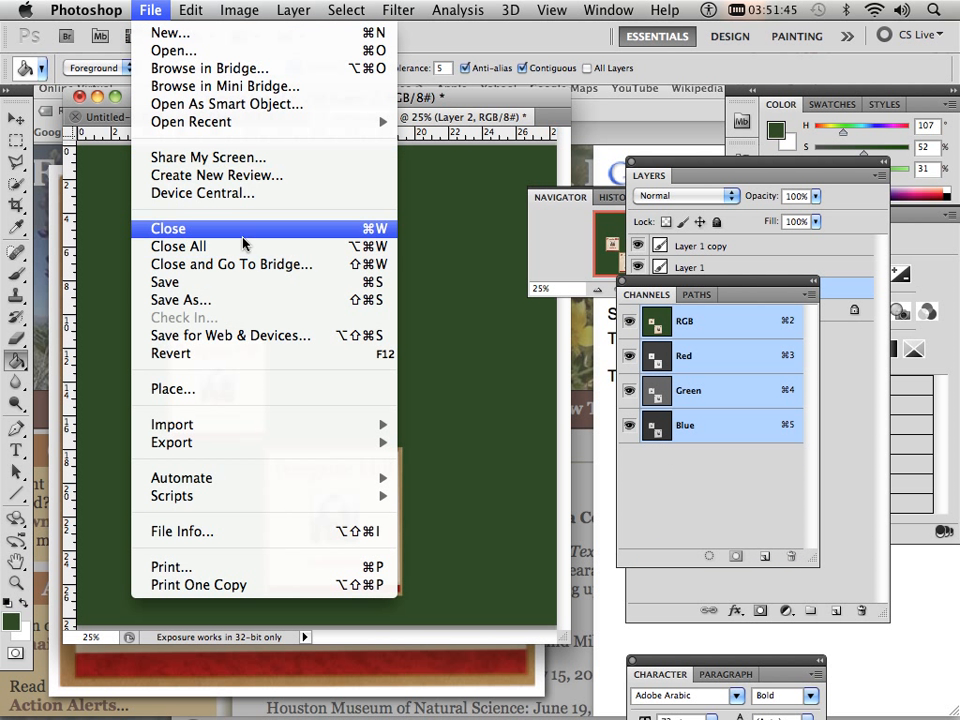
click(238, 300)
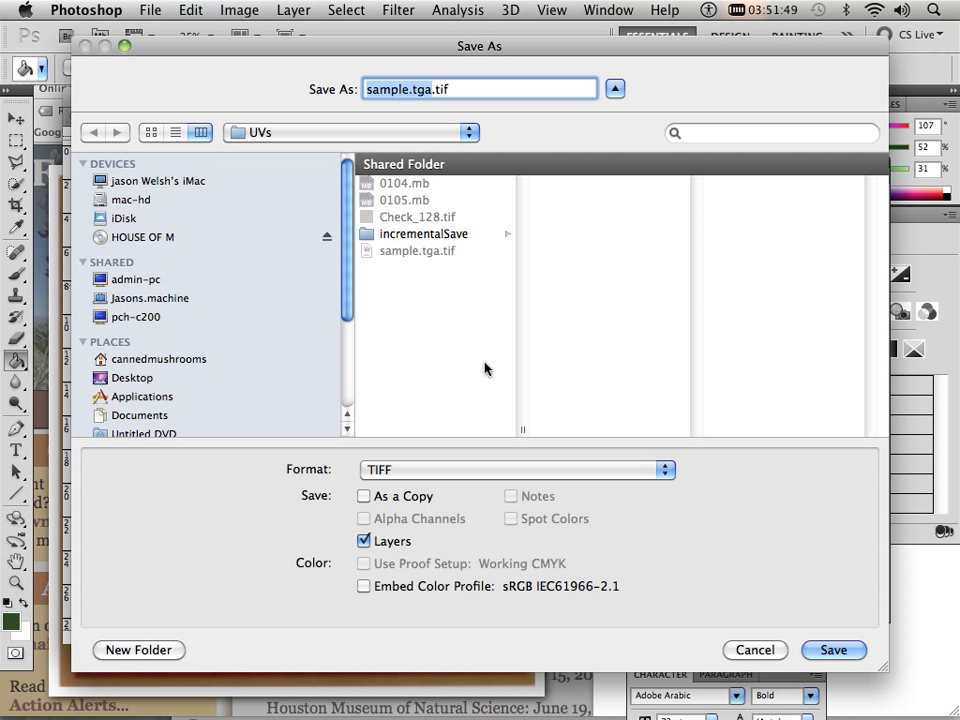
click(833, 651)
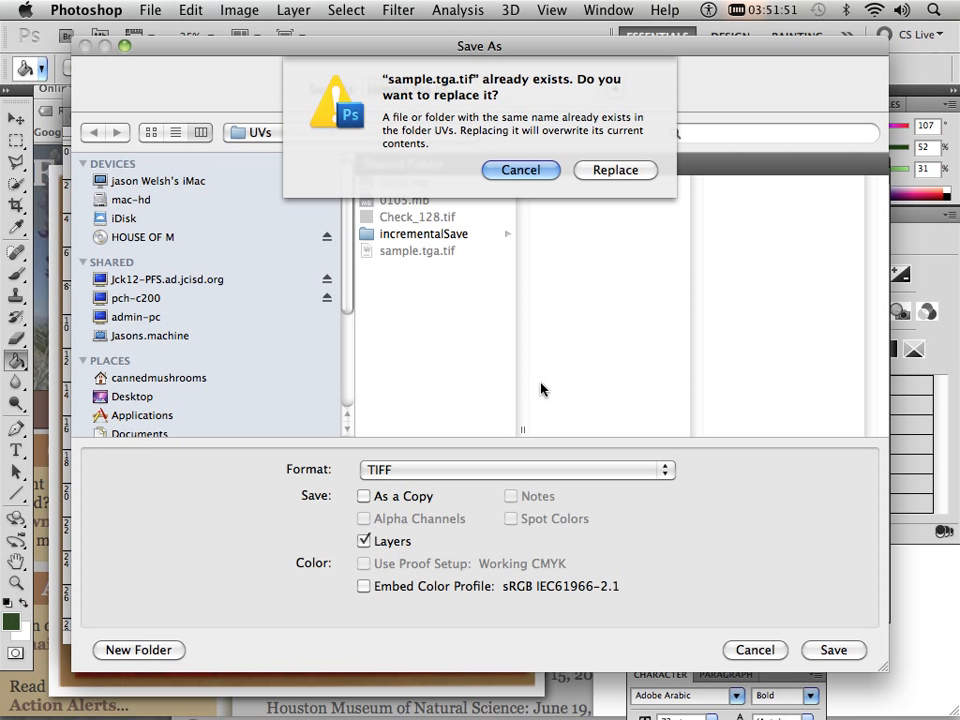
click(595, 171)
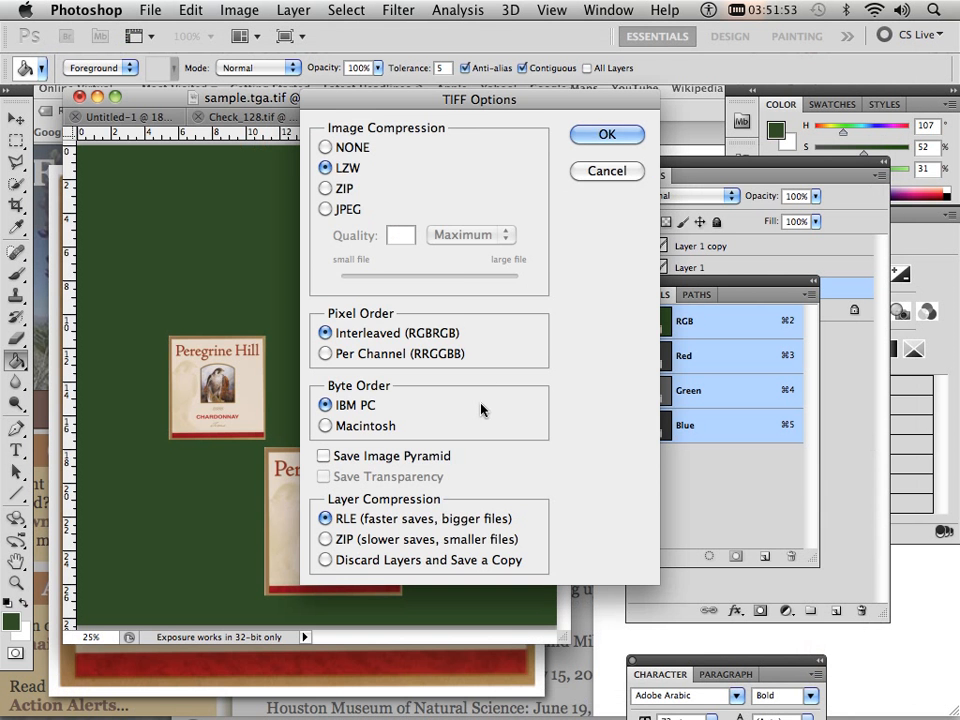
click(578, 134)
click(618, 282)
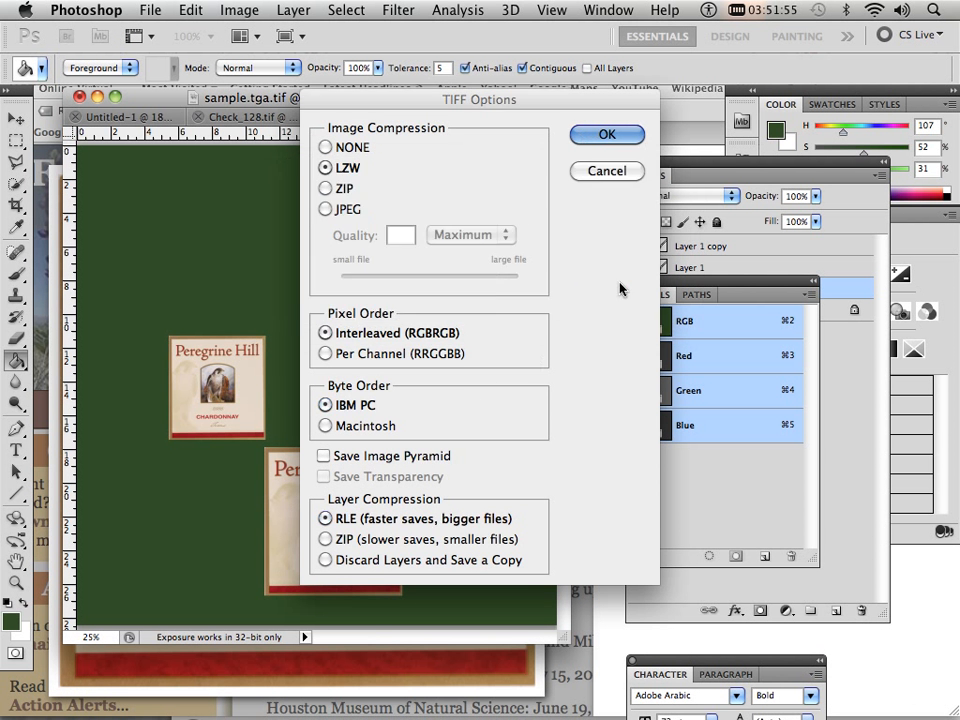
Switch to Maya and open the Hypershade with its textures displayed
mouse_move(422, 708)
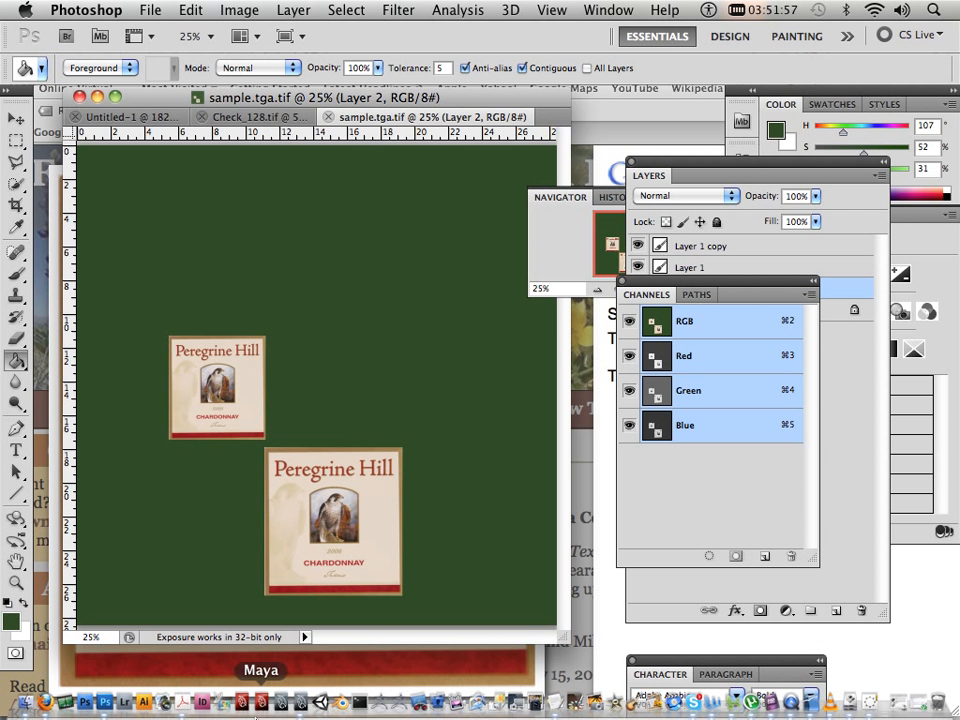
click(305, 704)
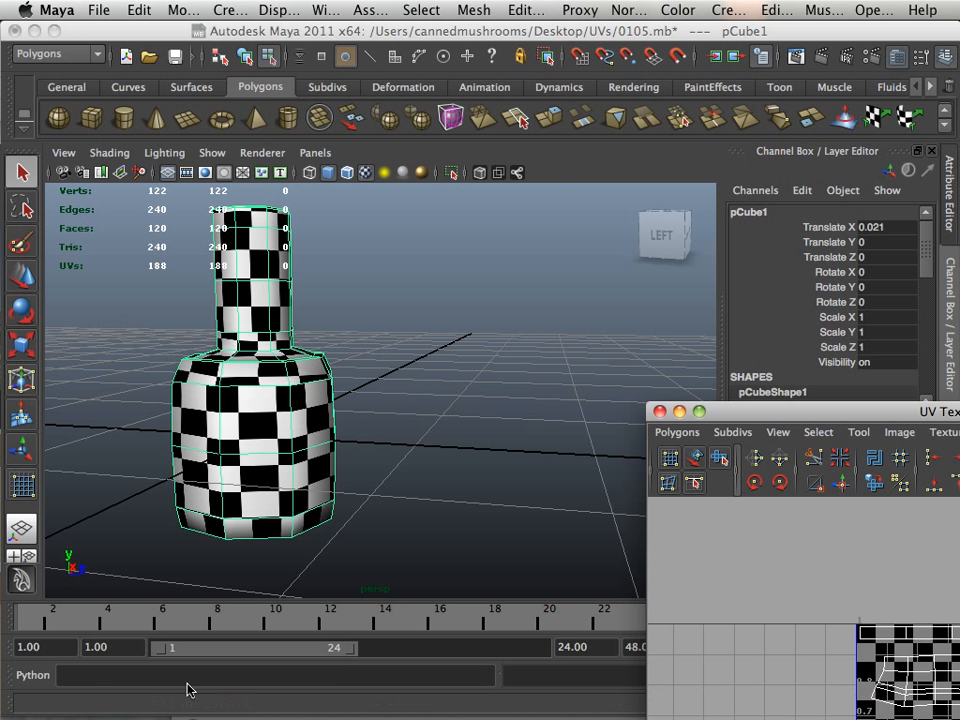
mouse_move(150, 712)
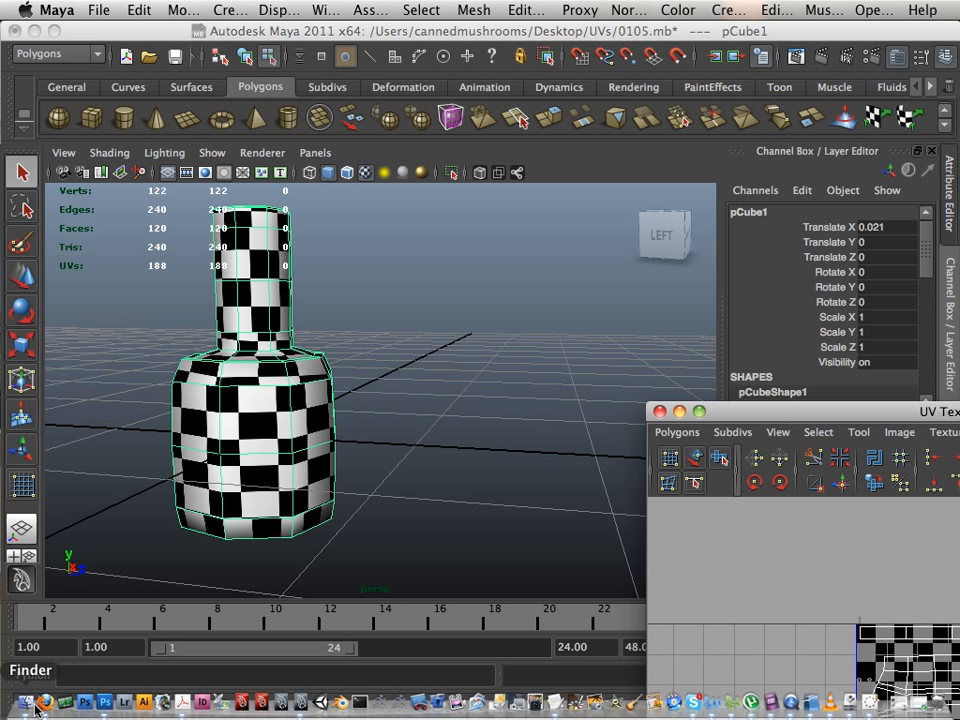
click(336, 11)
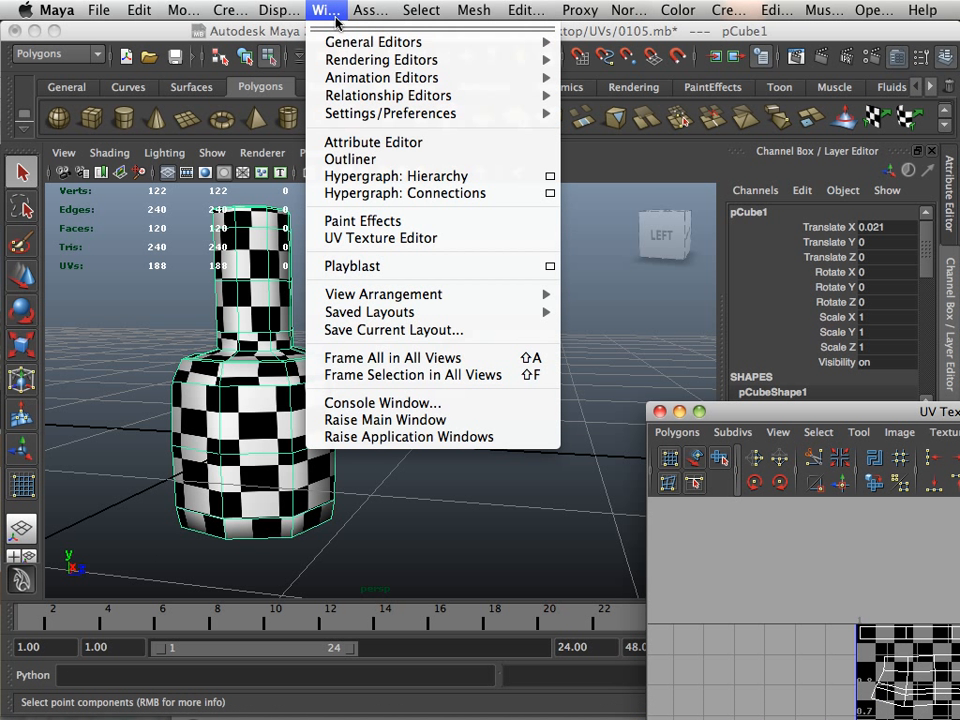
mouse_move(359, 68)
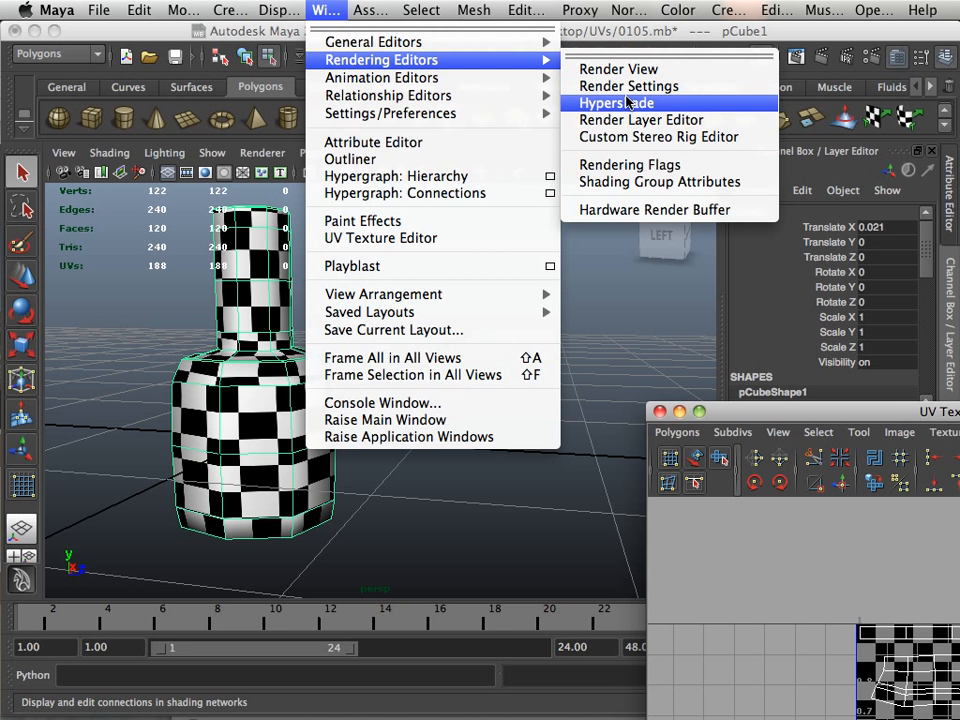
click(476, 103)
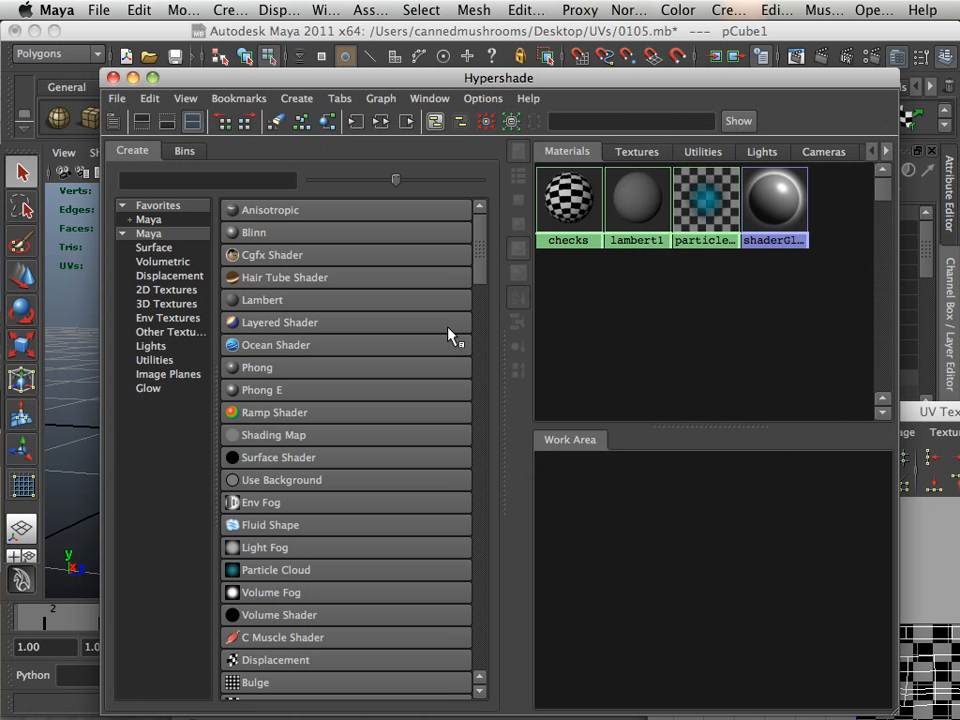
click(494, 154)
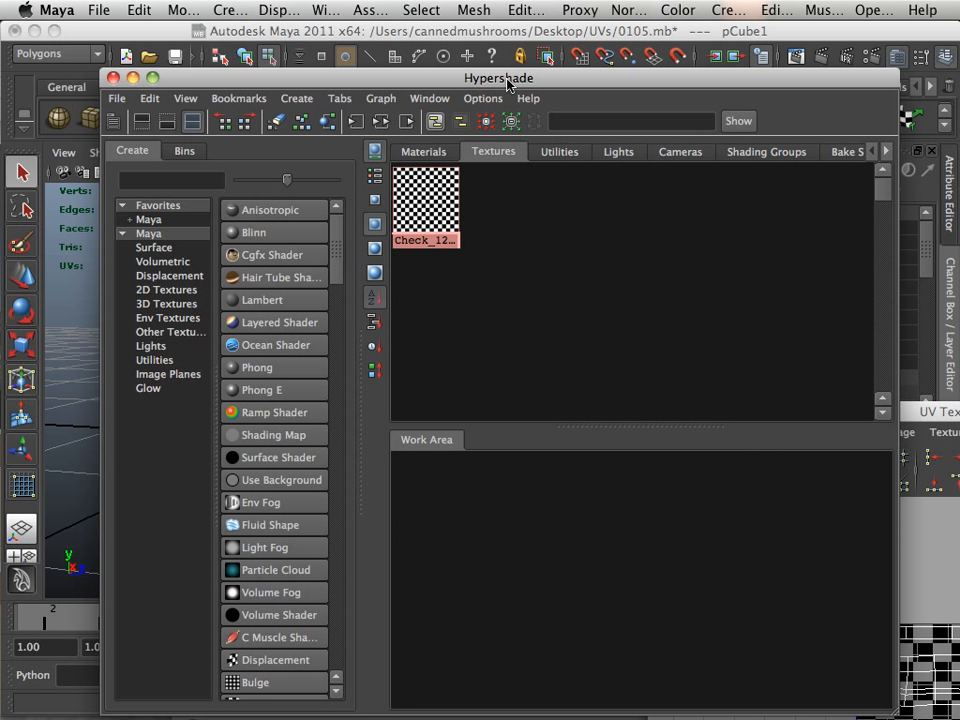
drag(508, 78, 420, 31)
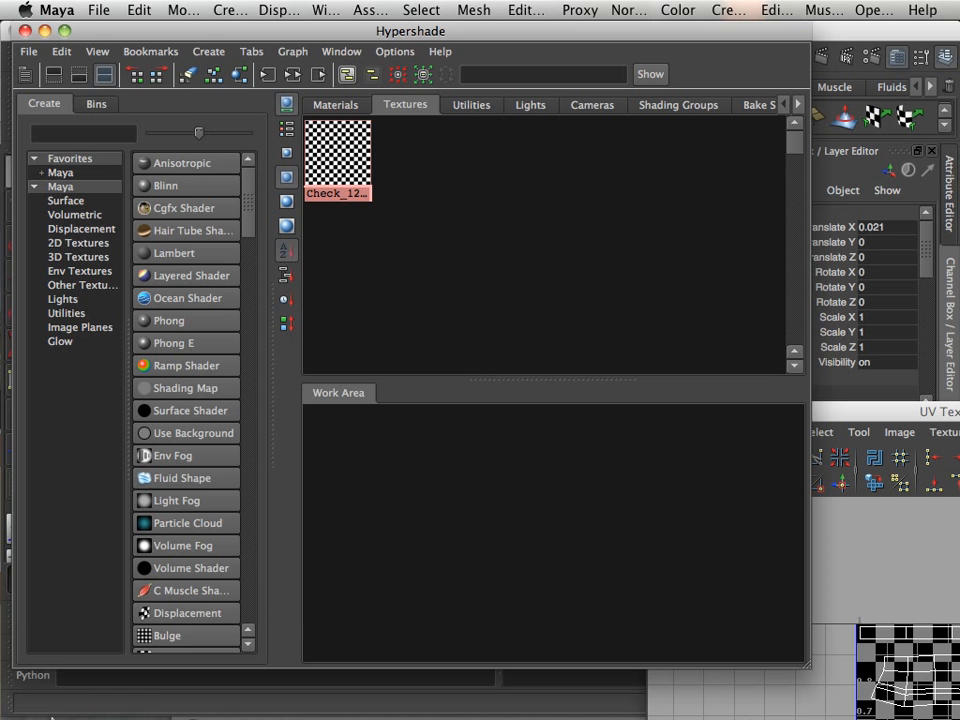
Switch to Finder, find sample.tga.tif in the Desktop's UVs folder, and import it into the Hypershade as a texture
click(27, 706)
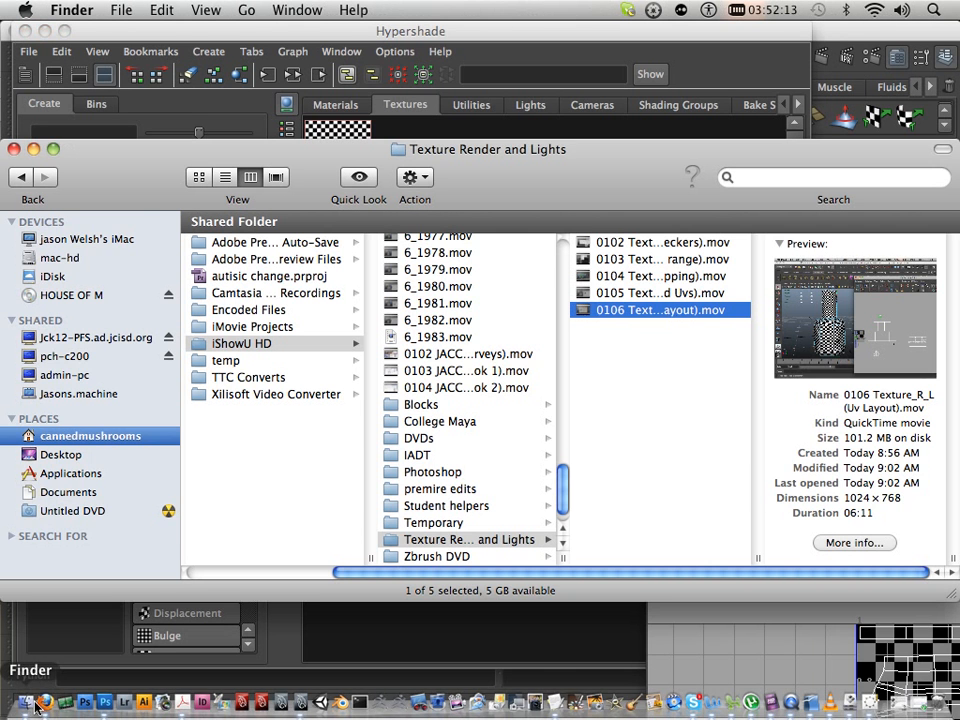
drag(489, 180, 709, 263)
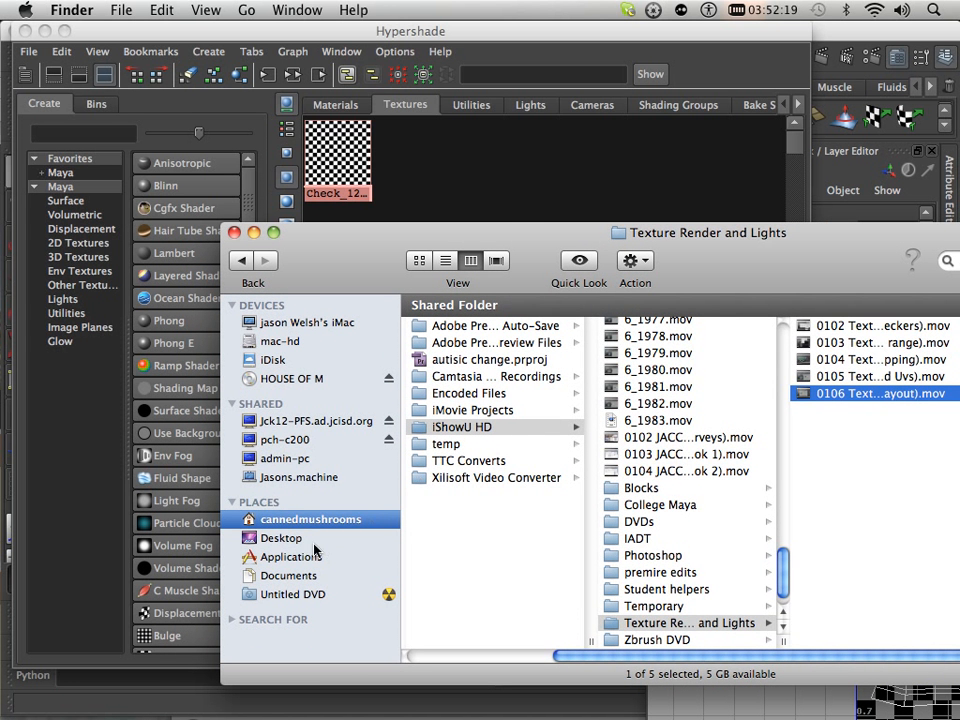
click(314, 545)
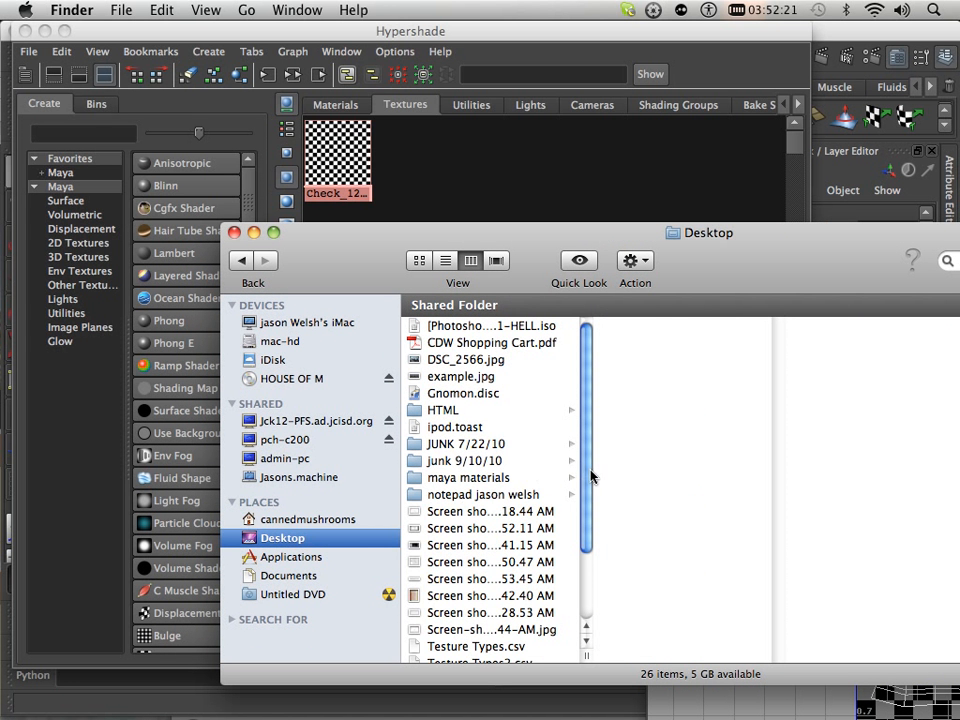
scroll(588, 495, down, 1)
scroll(594, 530, down, 2)
scroll(594, 520, up, 2)
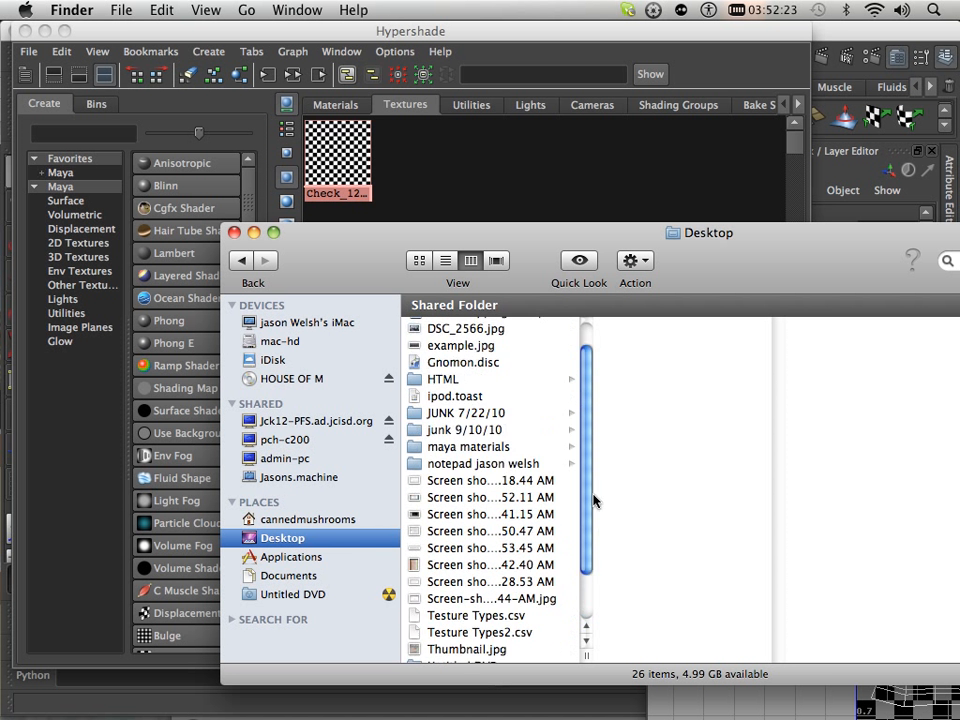
scroll(594, 470, up, 2)
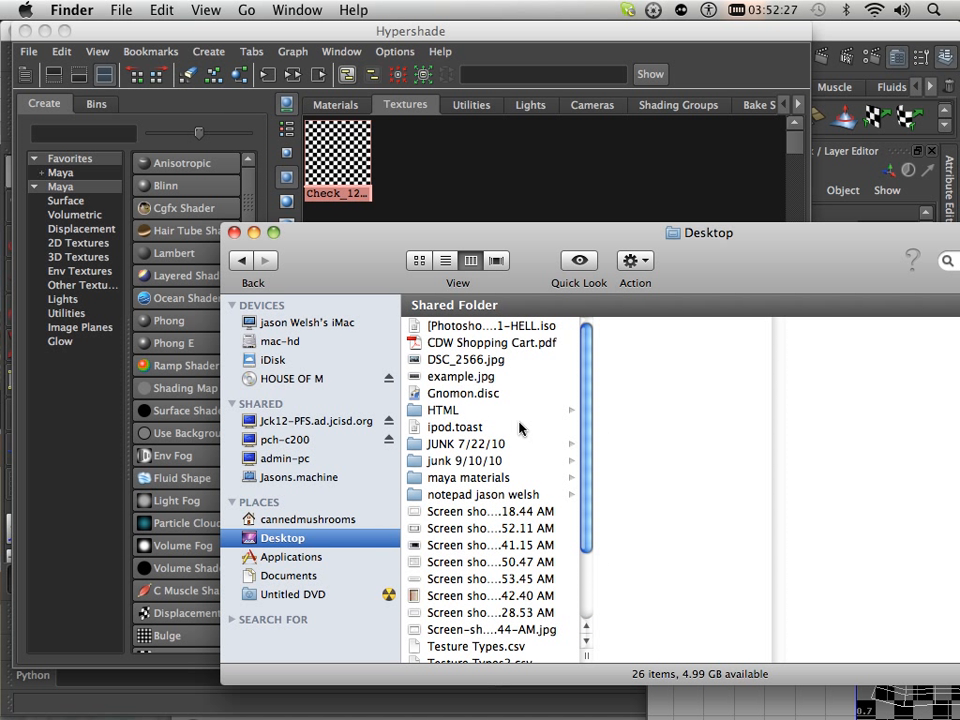
scroll(584, 473, down, 5)
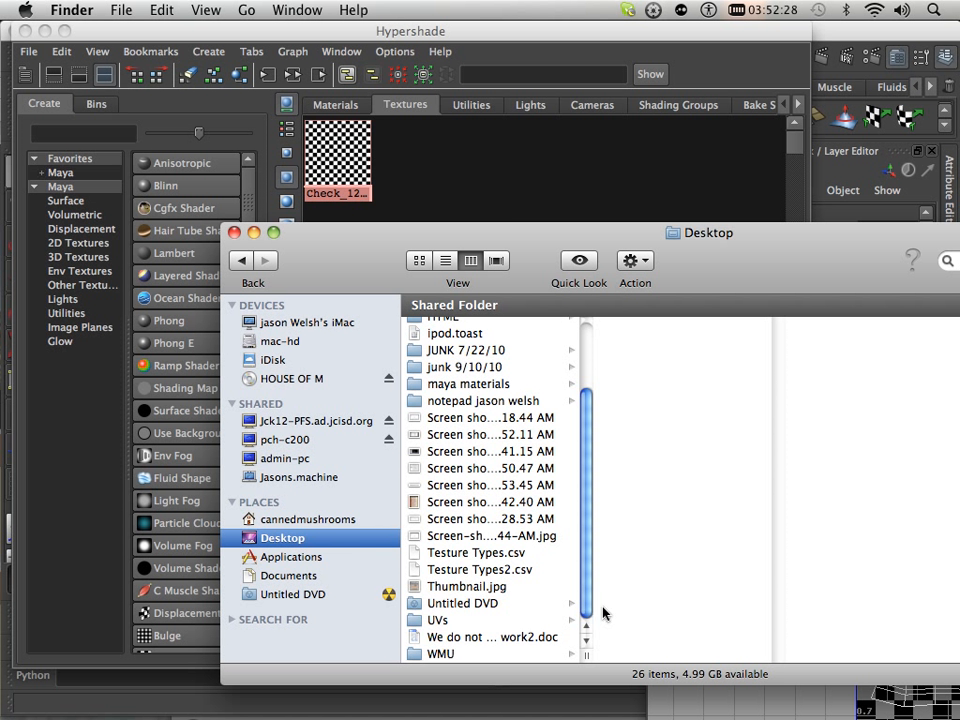
click(467, 621)
drag(655, 398, 527, 183)
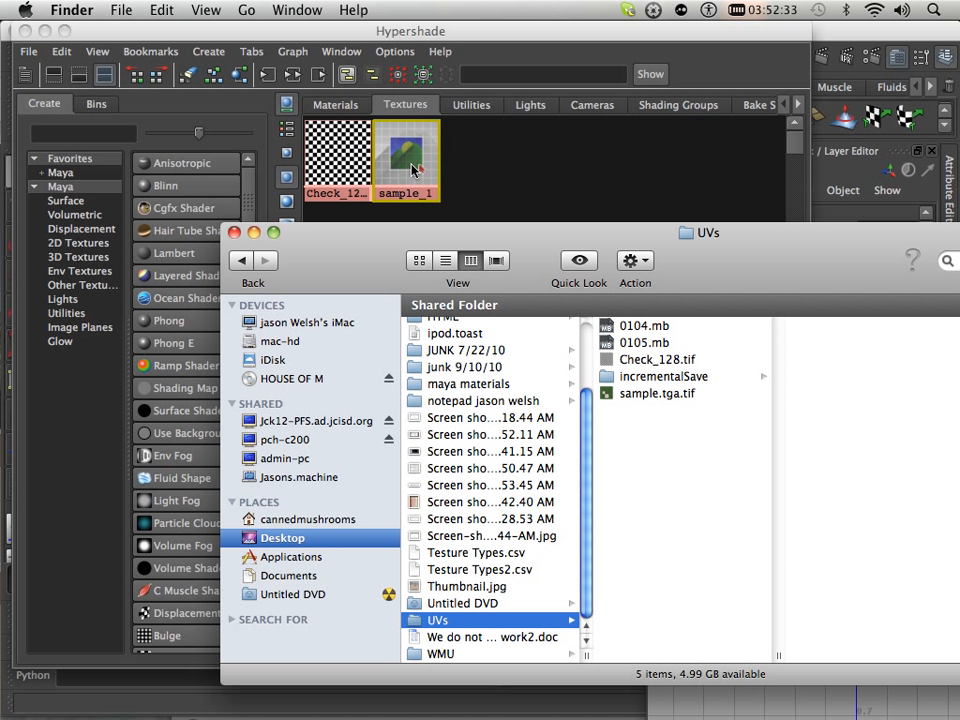
Move the Finder window out of the way and refresh the swatch of the imported sample texture
drag(520, 248, 477, 674)
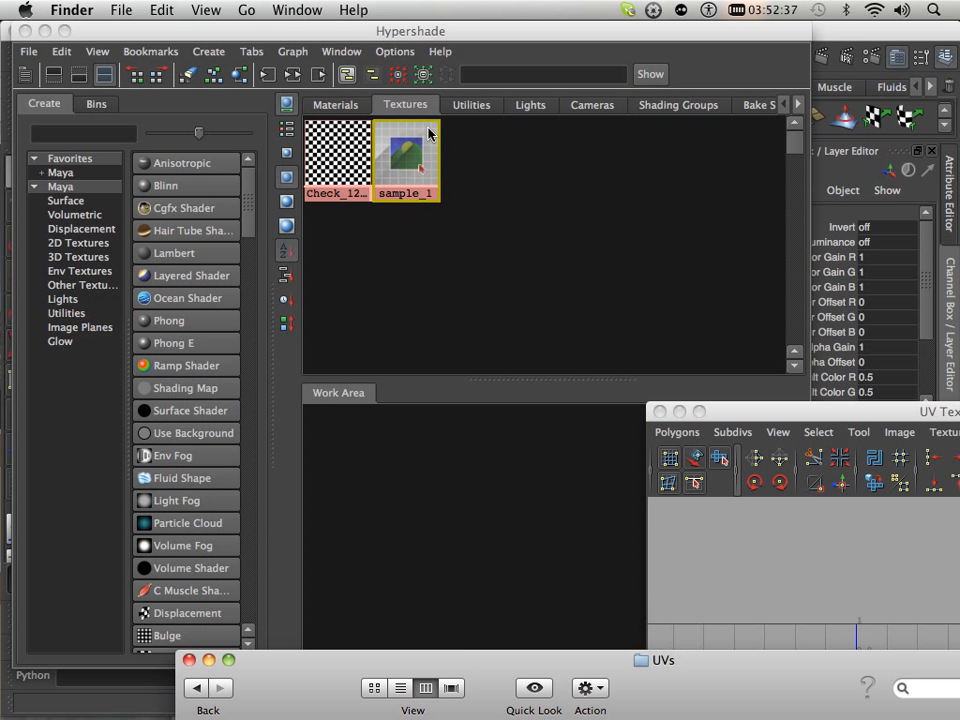
click(416, 160)
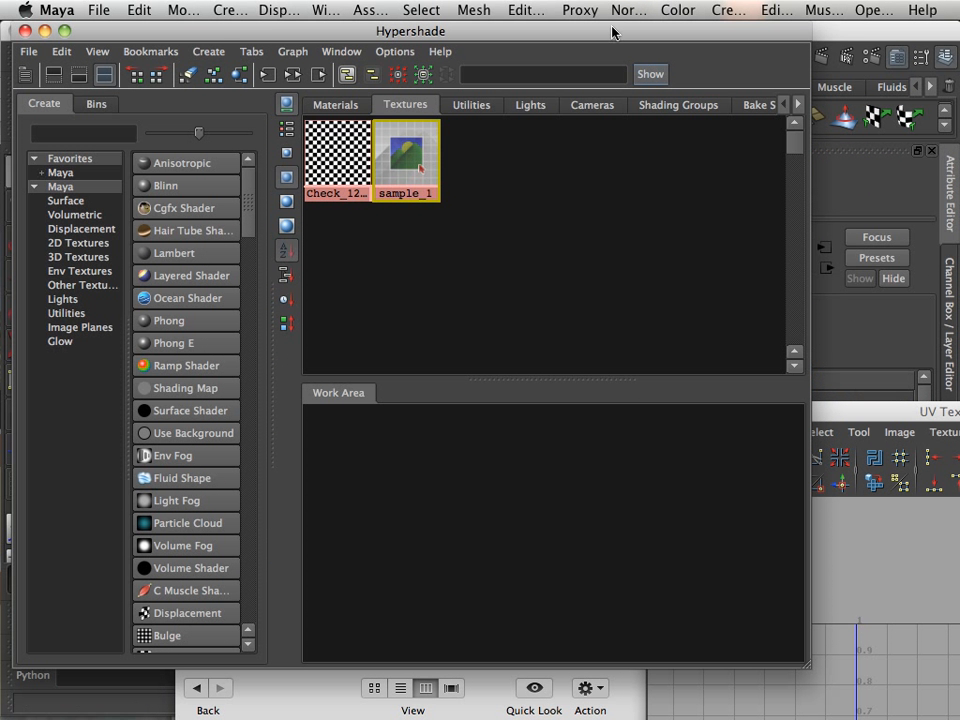
drag(612, 33, 425, 53)
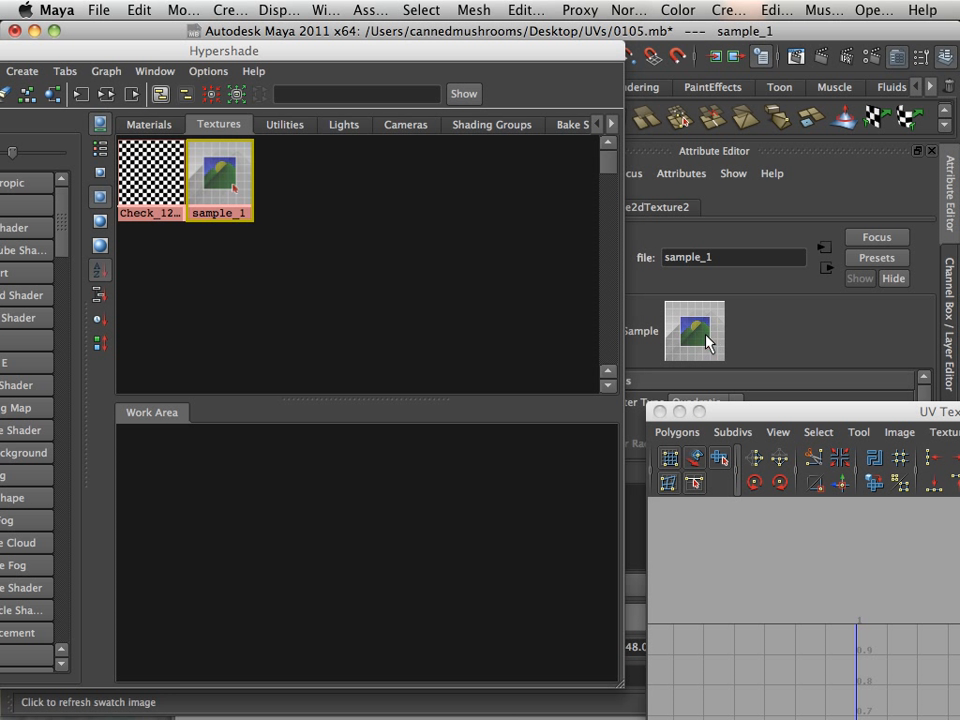
click(707, 340)
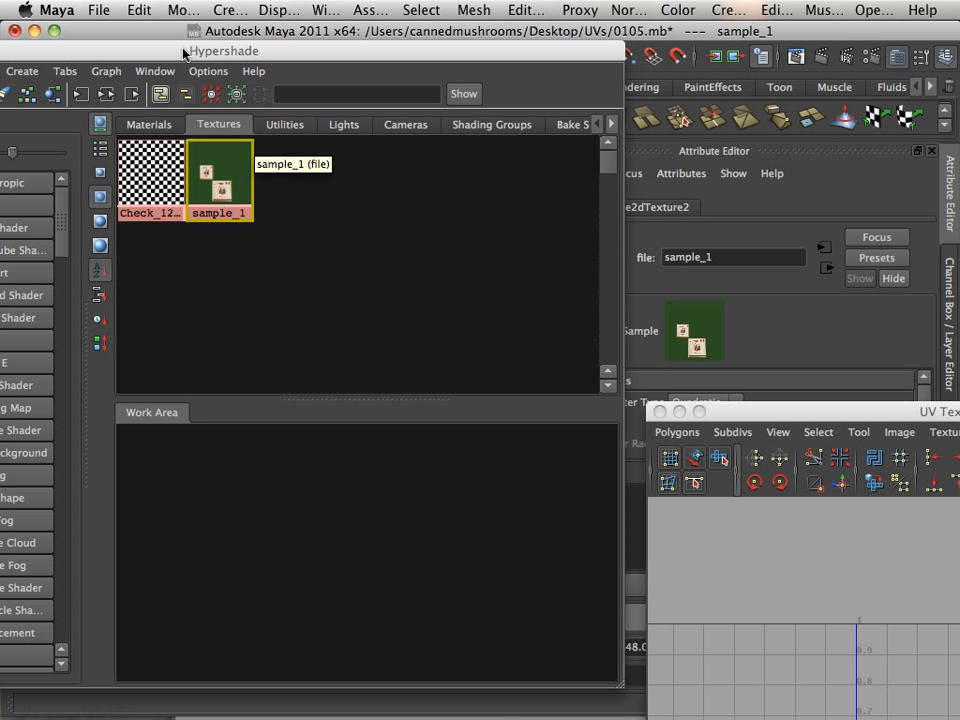
Display the Hypershade's materials and create a new Blinn material
drag(142, 38, 231, 30)
click(163, 124)
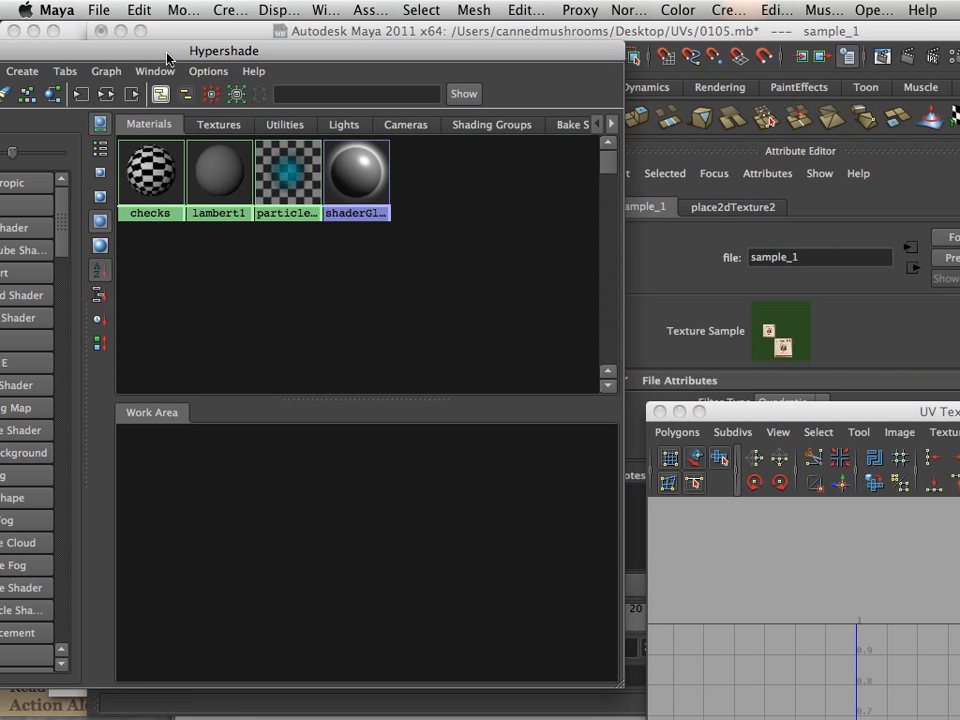
drag(75, 47, 392, 42)
click(290, 200)
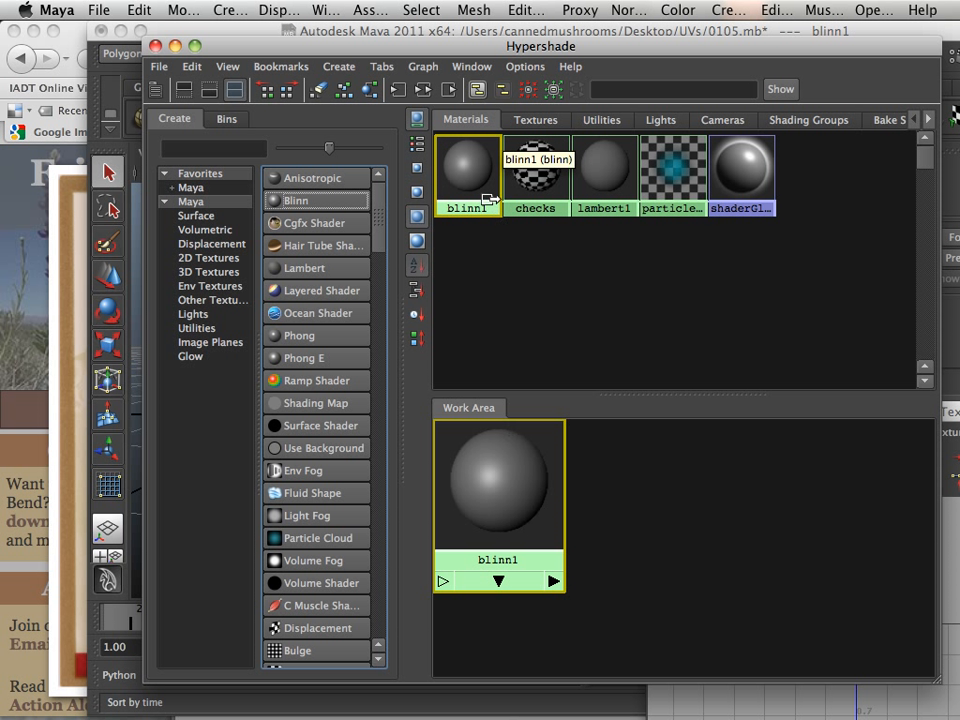
Connect the sample_1 texture to the color of blinn1 and move the texture node beside the material in the work area
click(528, 122)
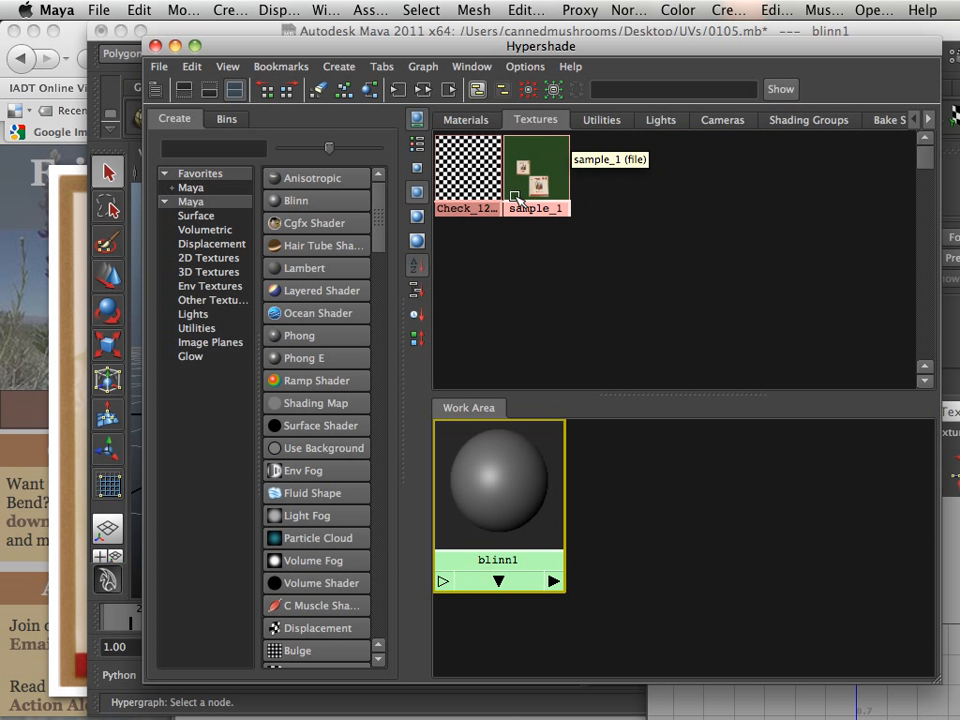
middle_drag(536, 172, 512, 500)
click(540, 522)
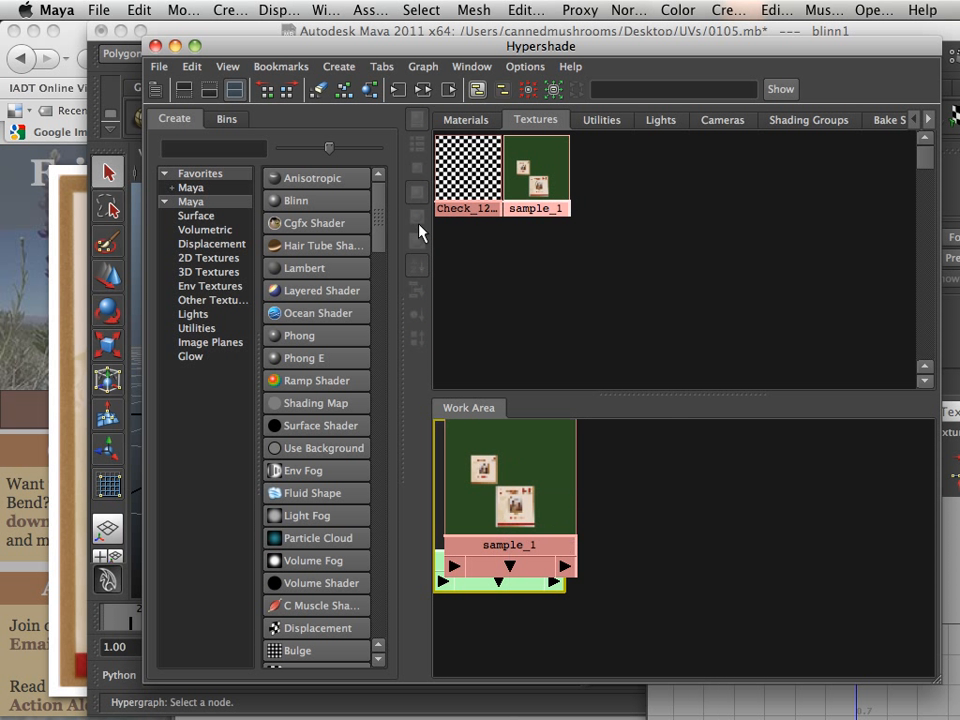
drag(520, 470, 658, 516)
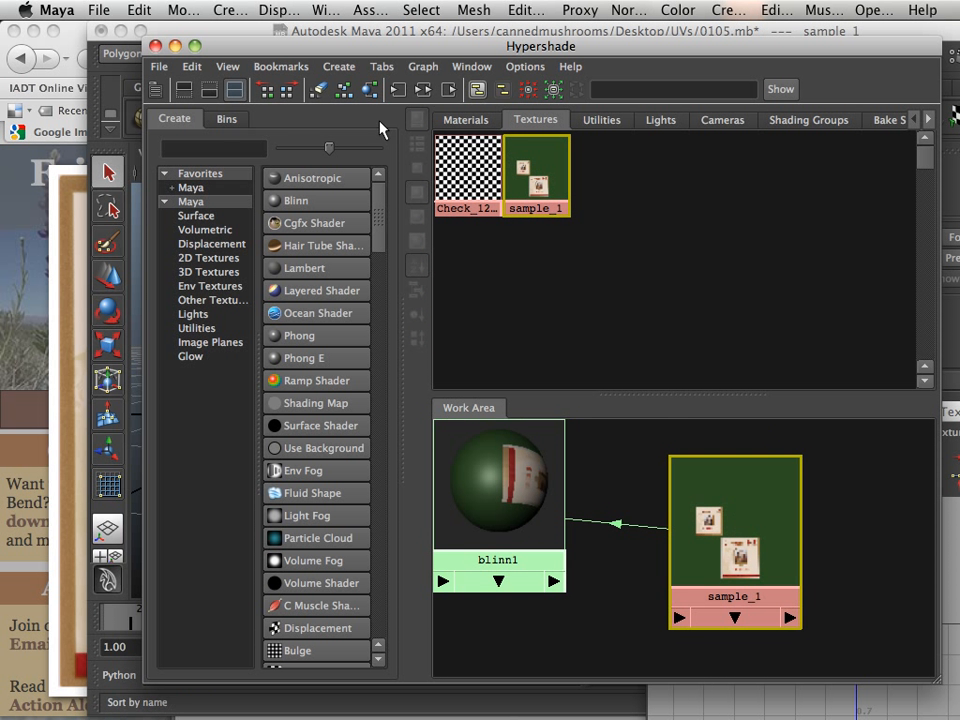
Move the Hypershade clear of the bottle and assign the blinn1 material to the bottle model
drag(265, 40, 578, 94)
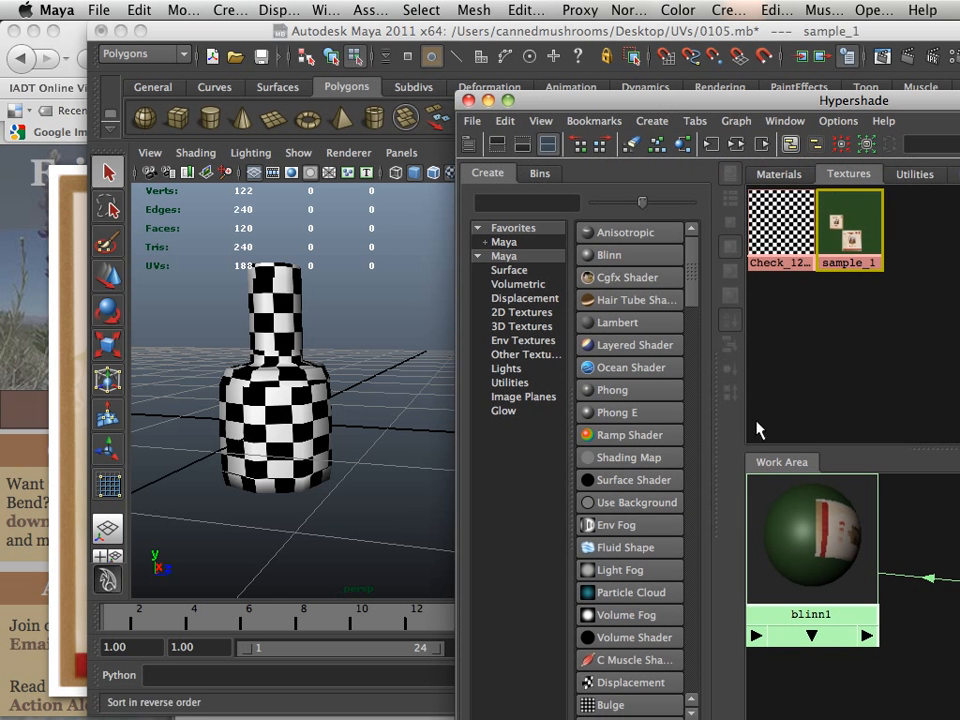
mouse_move(786, 604)
middle_down()
mouse_move(681, 372)
mouse_move(366, 426)
mouse_move(310, 420)
middle_up()
Examine the label artwork on the bottle's body up close, checking its sharpness, edges and proportions
alt+drag(357, 367, 204, 373)
alt+right_drag(204, 373, 420, 456)
alt+middle_drag(255, 375, 336, 420)
alt+drag(336, 420, 284, 418)
alt+middle_drag(330, 388, 277, 505)
mouse_move(268, 463)
alt+mouse_down()
mouse_move(286, 470)
mouse_move(275, 466)
alt+mouse_up()
alt+right_drag(272, 452, 372, 450)
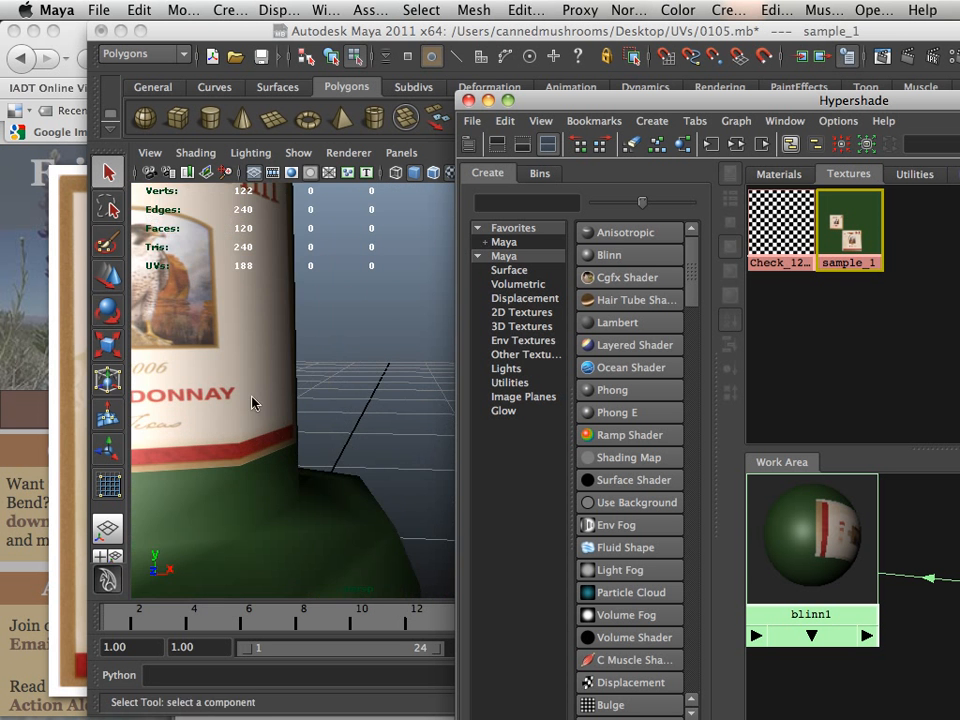
alt+middle_drag(251, 396, 307, 427)
alt+right_drag(307, 427, 343, 424)
alt+middle_drag(328, 423, 345, 420)
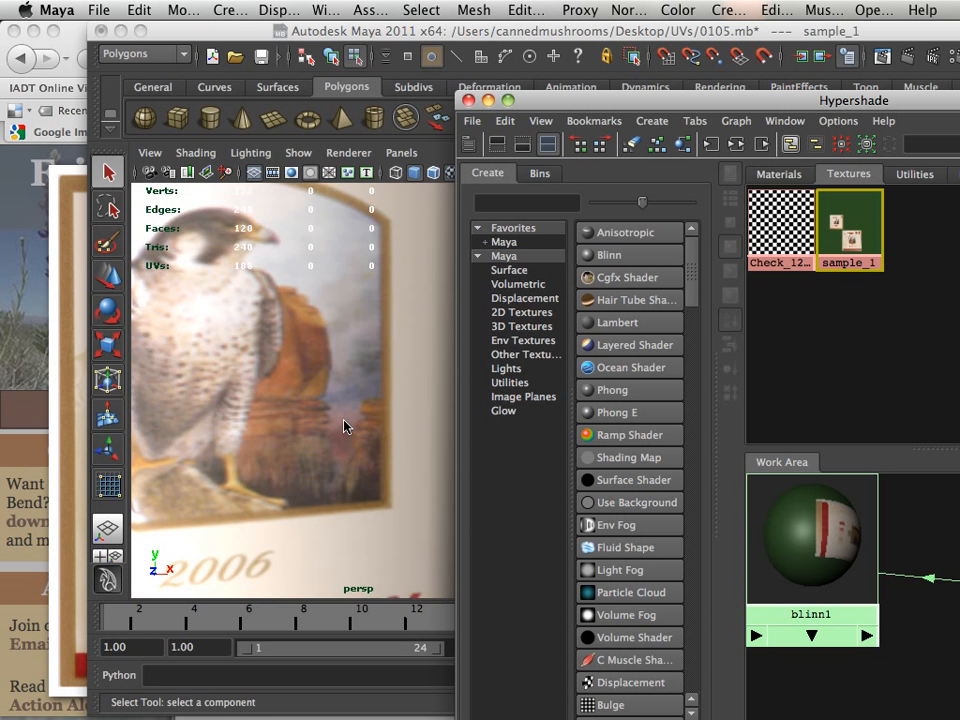
alt+right_drag(345, 420, 298, 418)
alt+middle_drag(298, 420, 298, 403)
alt+drag(298, 408, 275, 360)
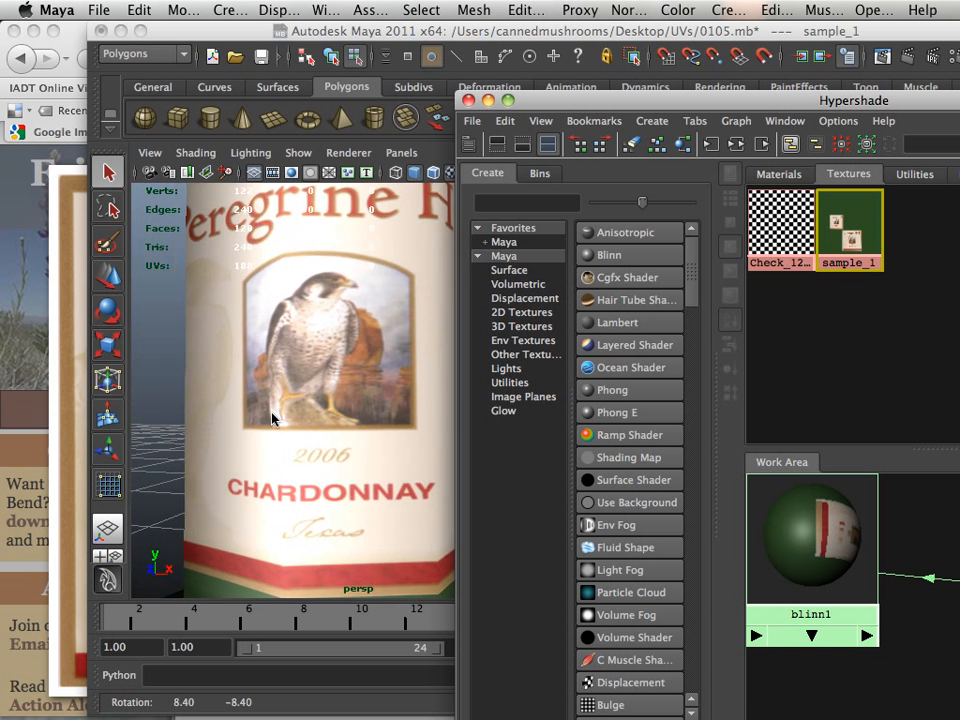
mouse_move(373, 461)
alt+middle_down()
mouse_move(341, 430)
mouse_move(367, 438)
alt+middle_up()
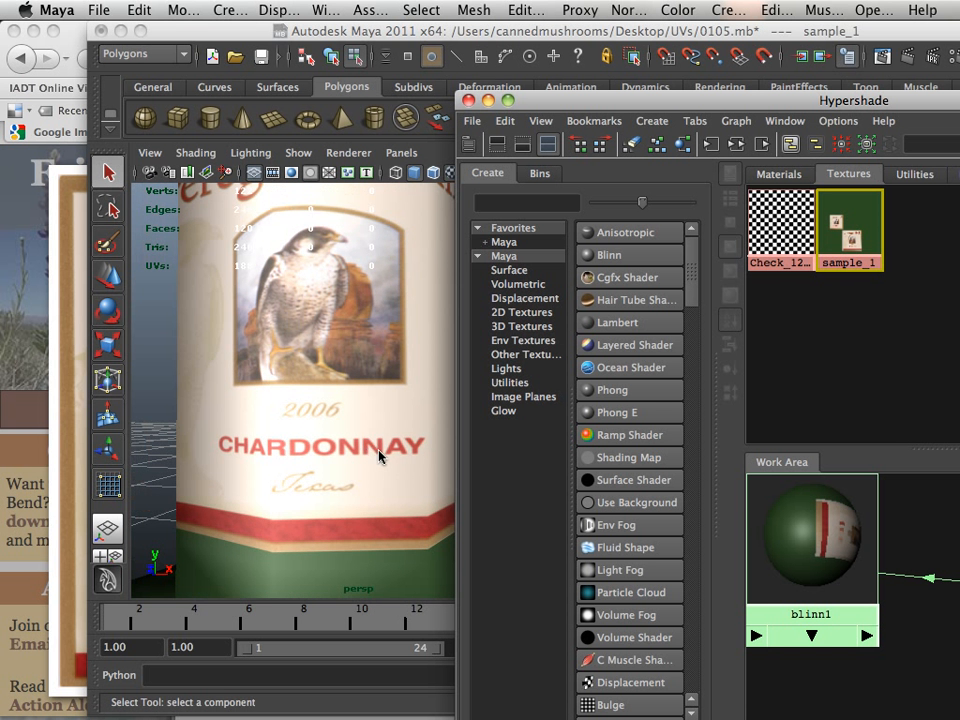
alt+middle_drag(331, 378, 321, 428)
alt+drag(321, 434, 309, 436)
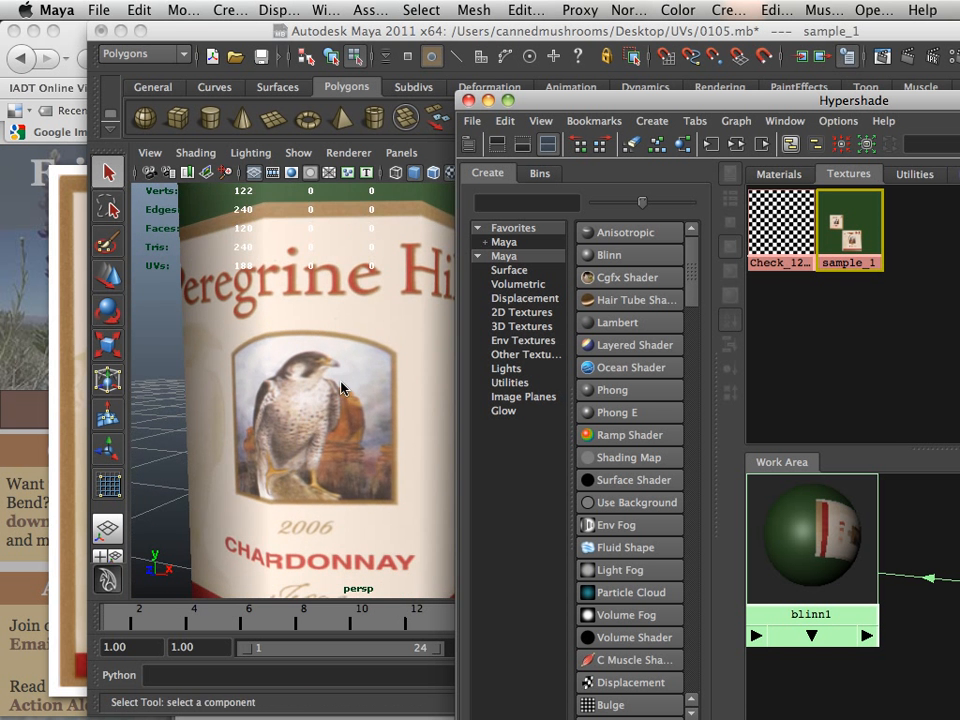
alt+middle_drag(341, 382, 328, 430)
alt+right_drag(328, 430, 282, 432)
alt+middle_drag(303, 505, 312, 425)
alt+right_drag(345, 449, 372, 452)
alt+middle_drag(332, 456, 330, 392)
alt+right_drag(330, 392, 215, 420)
alt+middle_drag(322, 437, 297, 428)
alt+drag(297, 428, 296, 417)
alt+right_drag(296, 417, 326, 449)
alt+drag(326, 449, 376, 459)
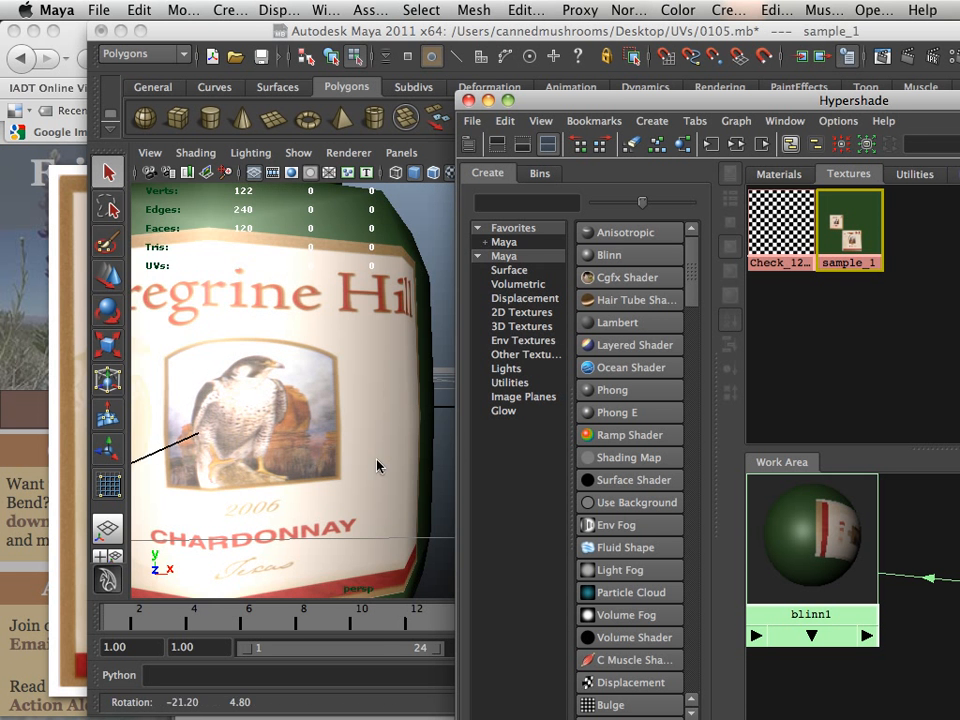
Move the Hypershade out of the way and inspect both labels on the neck and body from several angles
drag(588, 104, 693, 397)
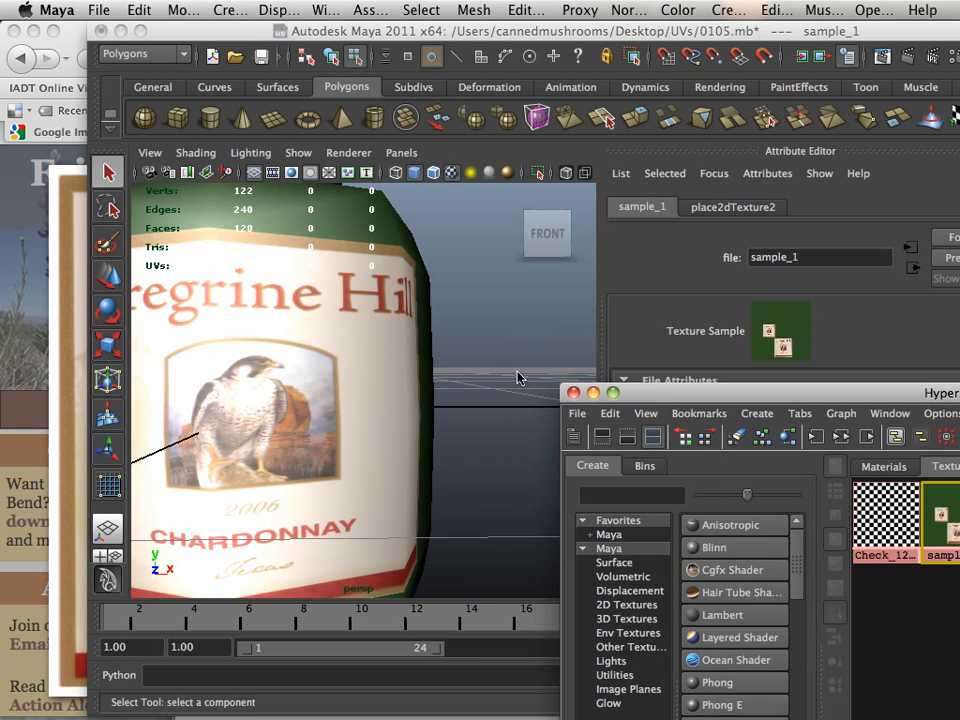
alt+right_drag(510, 370, 403, 357)
alt+middle_drag(403, 357, 420, 348)
alt+drag(420, 348, 371, 368)
alt+middle_drag(371, 368, 380, 398)
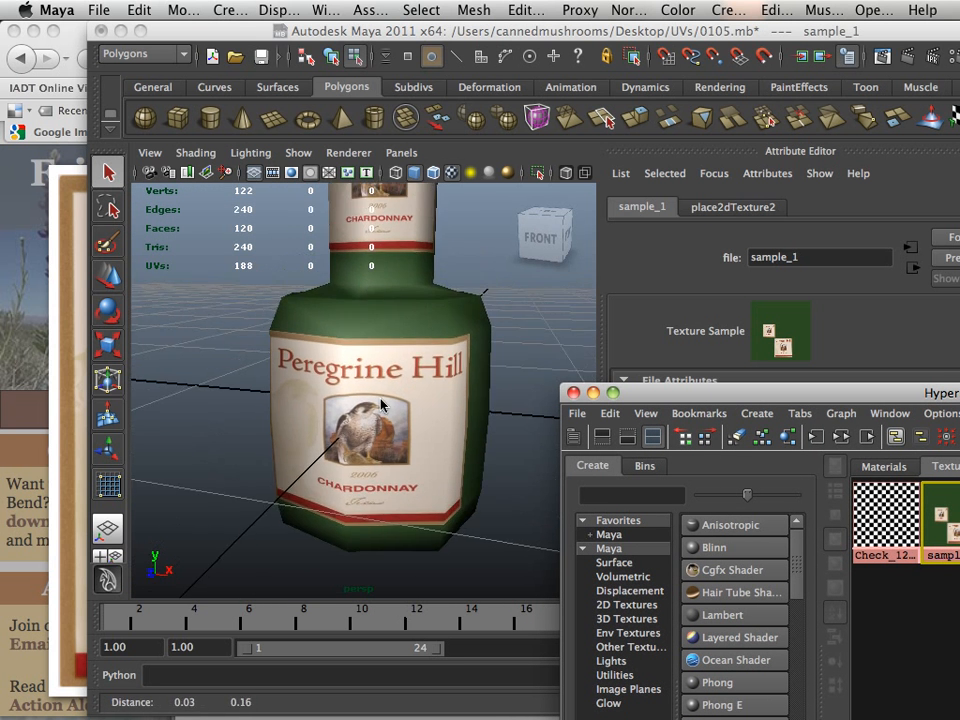
alt+drag(379, 399, 509, 401)
alt+right_drag(509, 401, 333, 343)
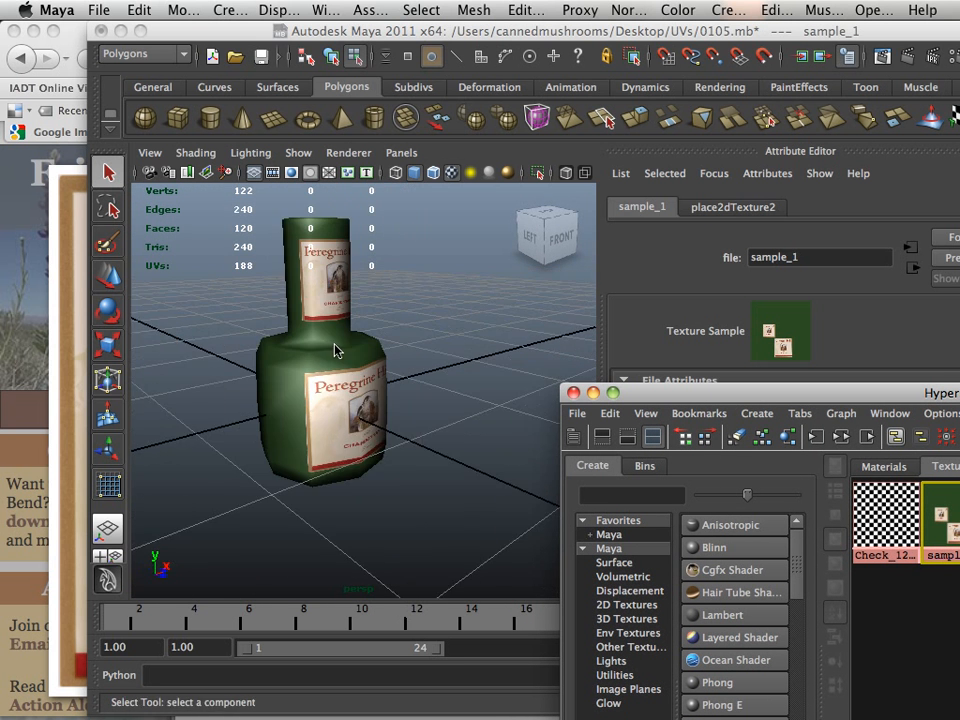
alt+middle_drag(333, 343, 375, 416)
alt+drag(375, 422, 336, 420)
alt+right_drag(336, 420, 472, 476)
alt+drag(472, 476, 375, 467)
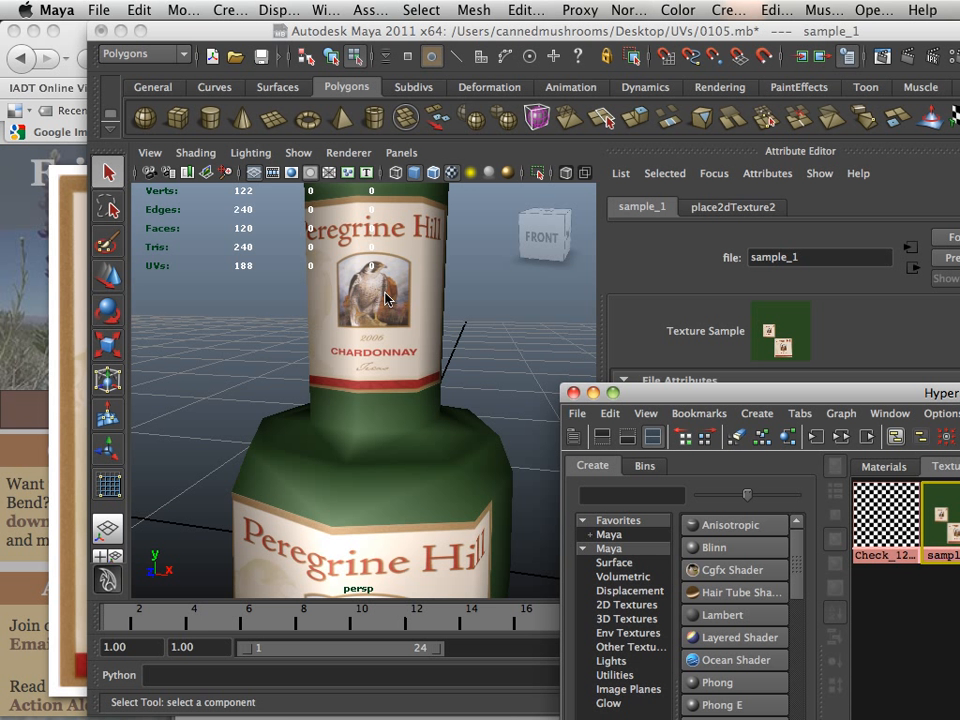
alt+middle_drag(384, 350, 407, 269)
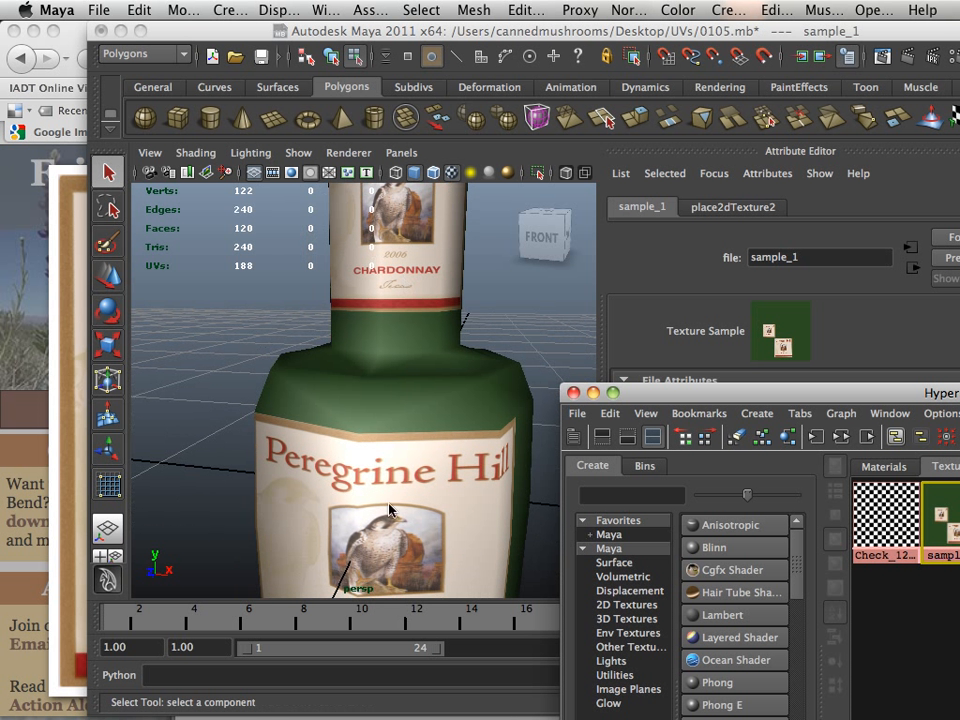
Switch to Photoshop, try stretching the larger label on Layer 1 to about 138% width, and undo the transformation
mouse_move(150, 708)
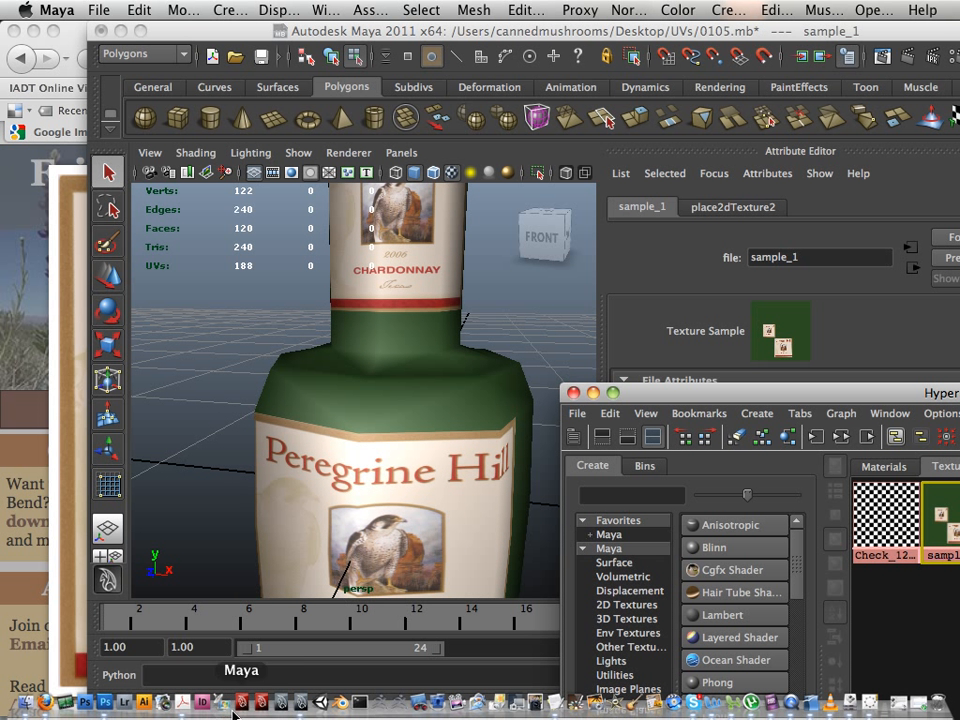
click(105, 703)
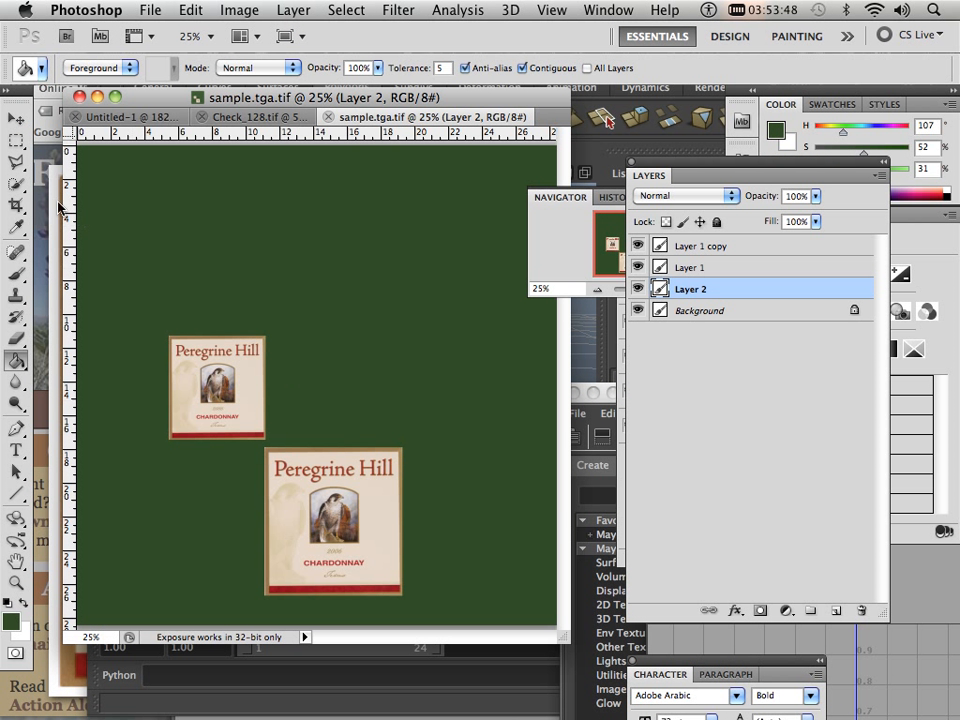
click(16, 118)
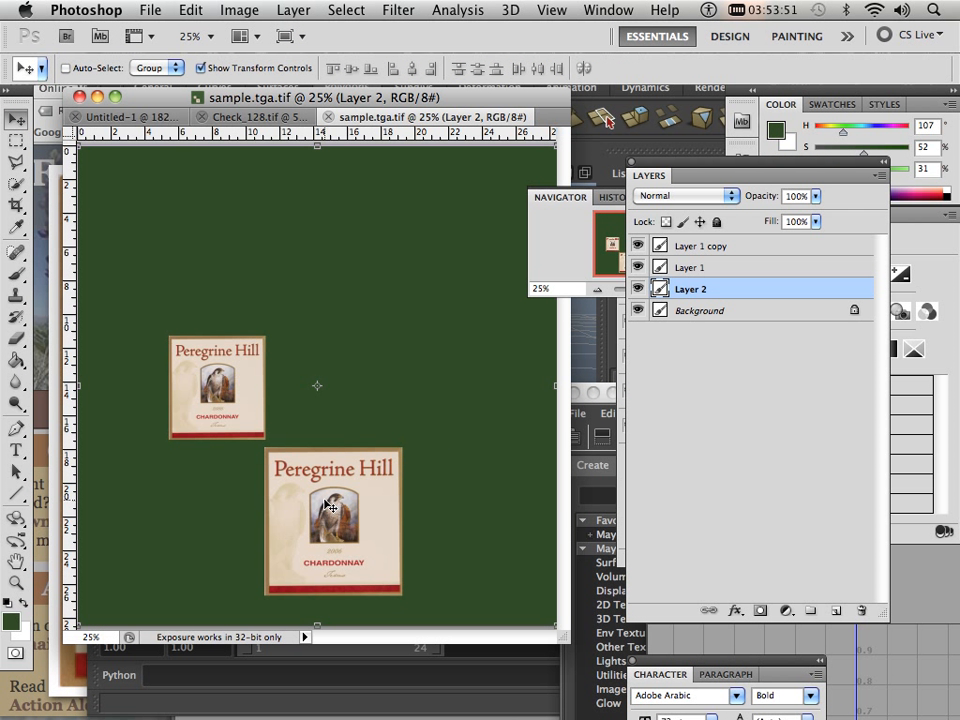
click(732, 271)
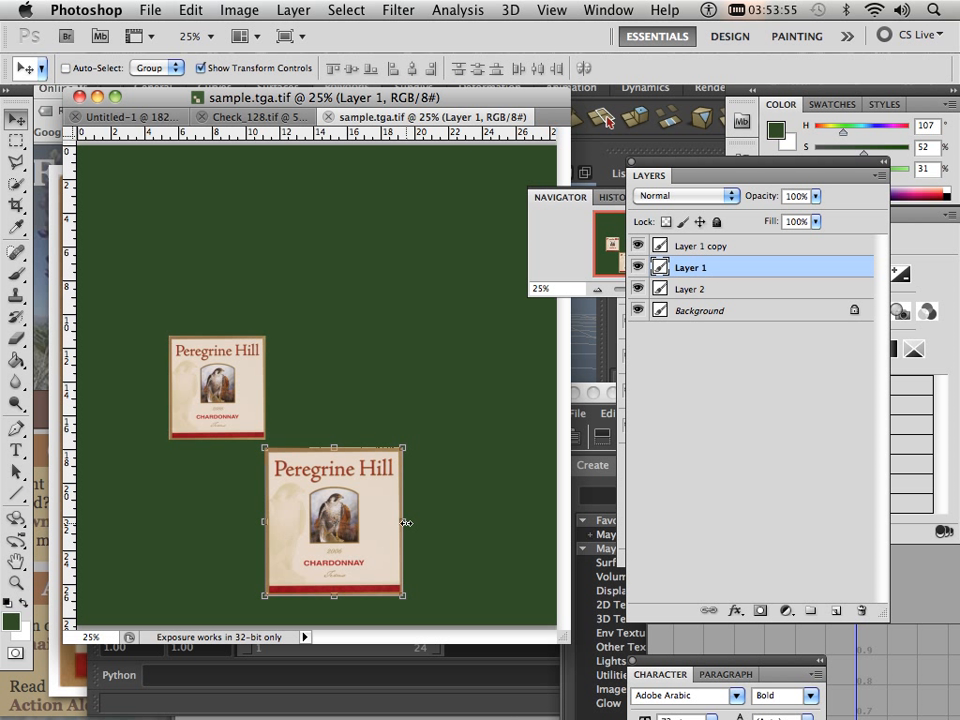
drag(405, 522, 456, 521)
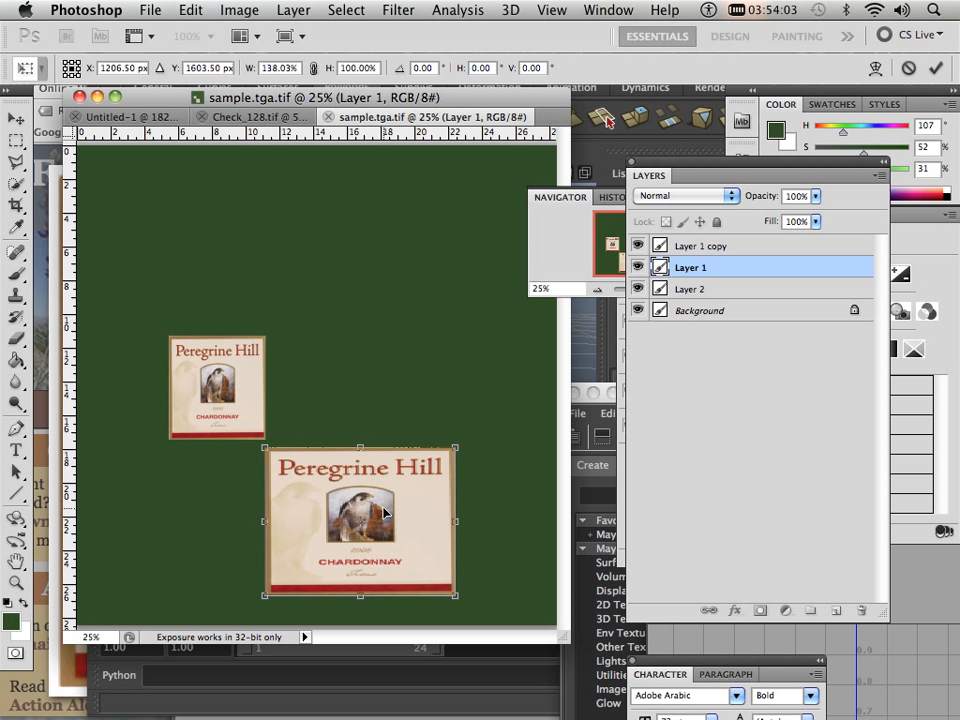
click(190, 11)
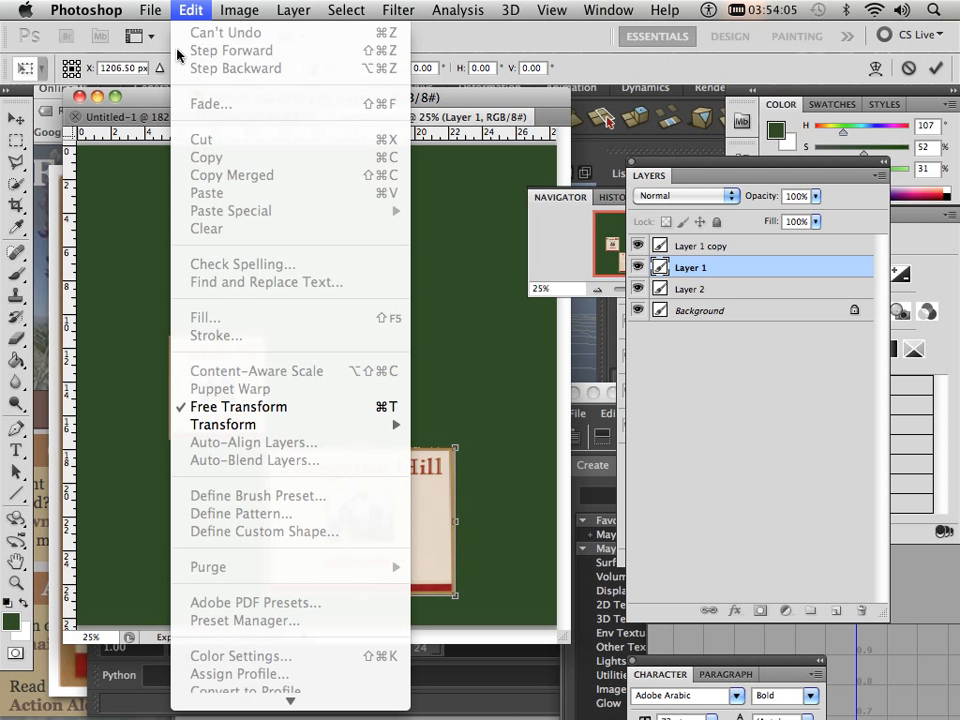
click(11, 122)
click(14, 121)
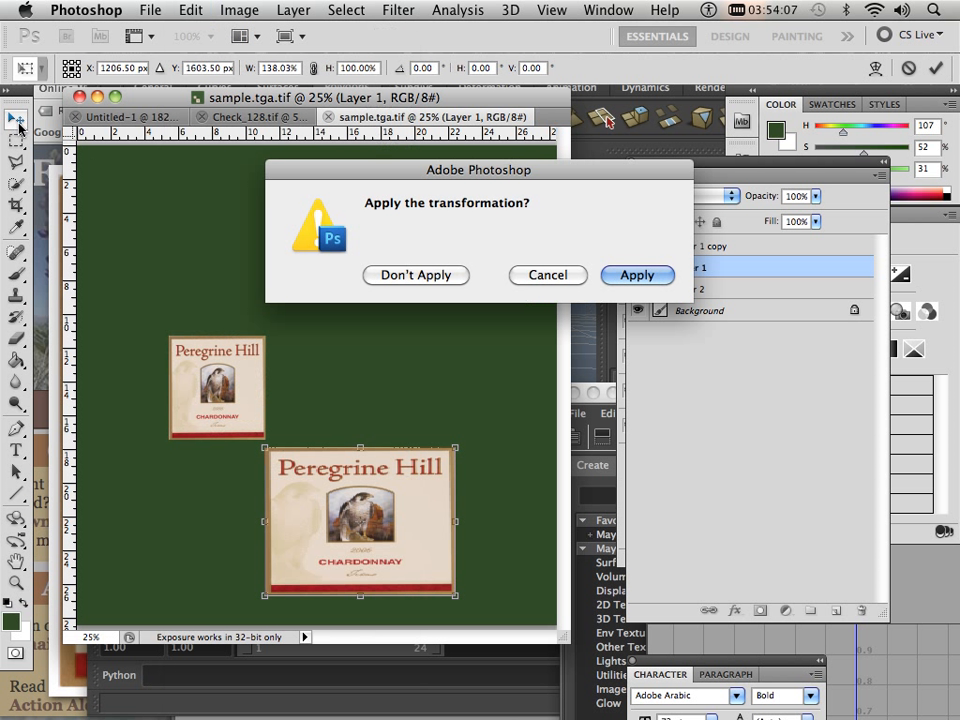
click(626, 282)
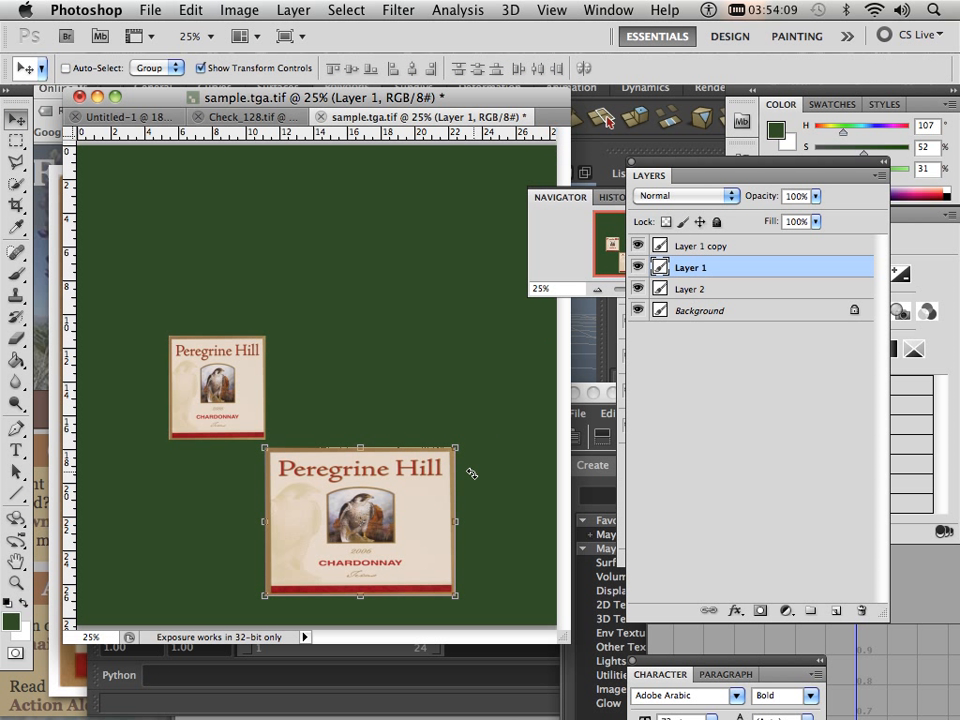
key(super+z)
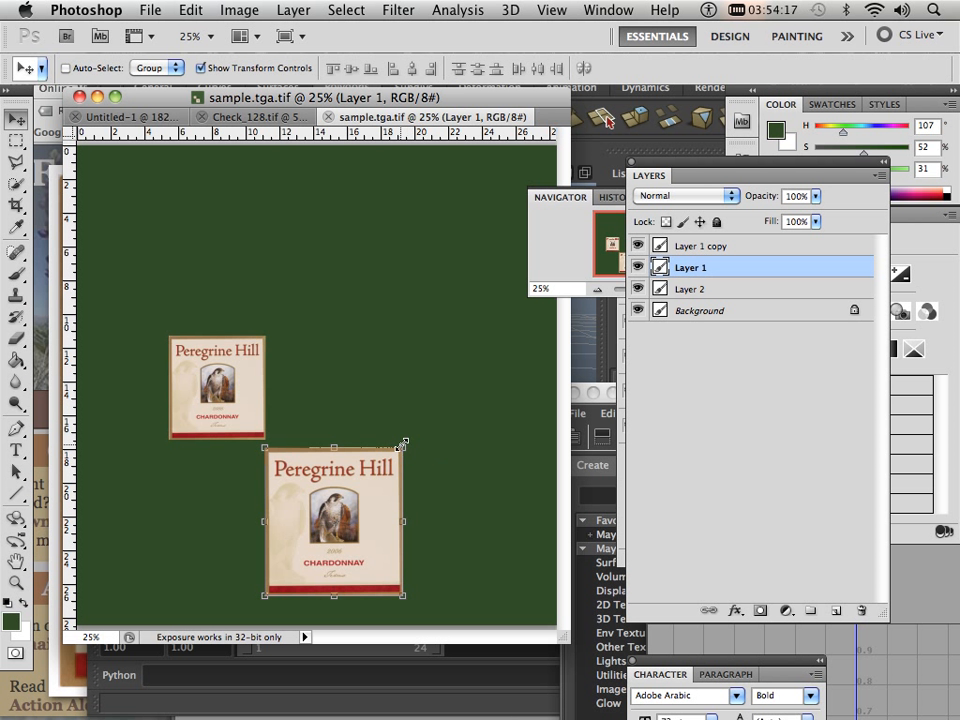
Try scaling the Layer 1 label down proportionally to about 81%, and undo the scaling
drag(403, 443, 388, 484)
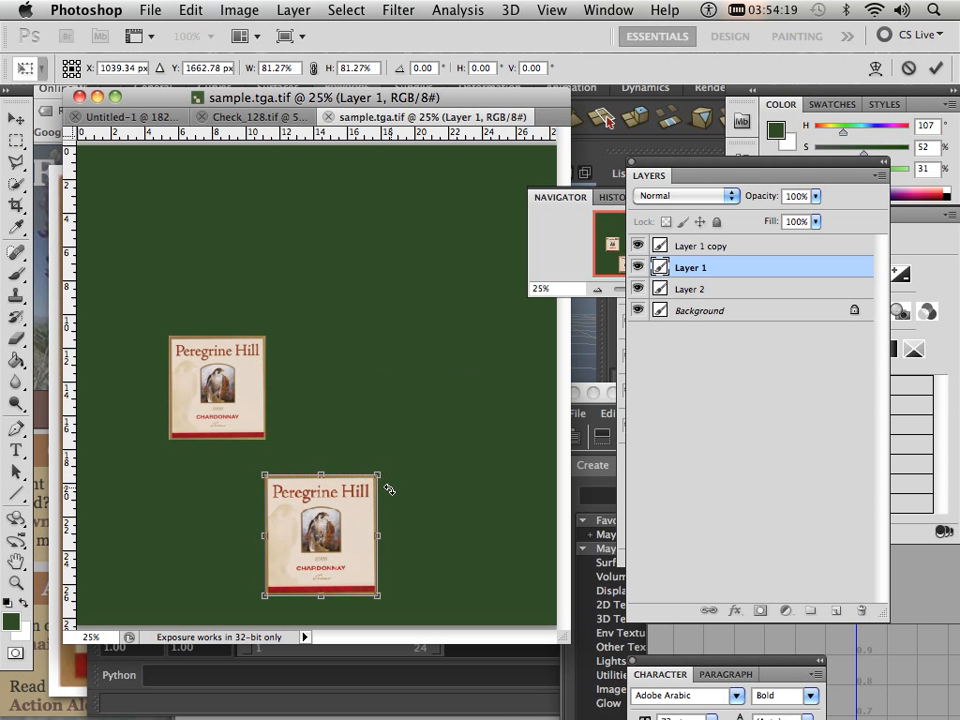
key(super+z)
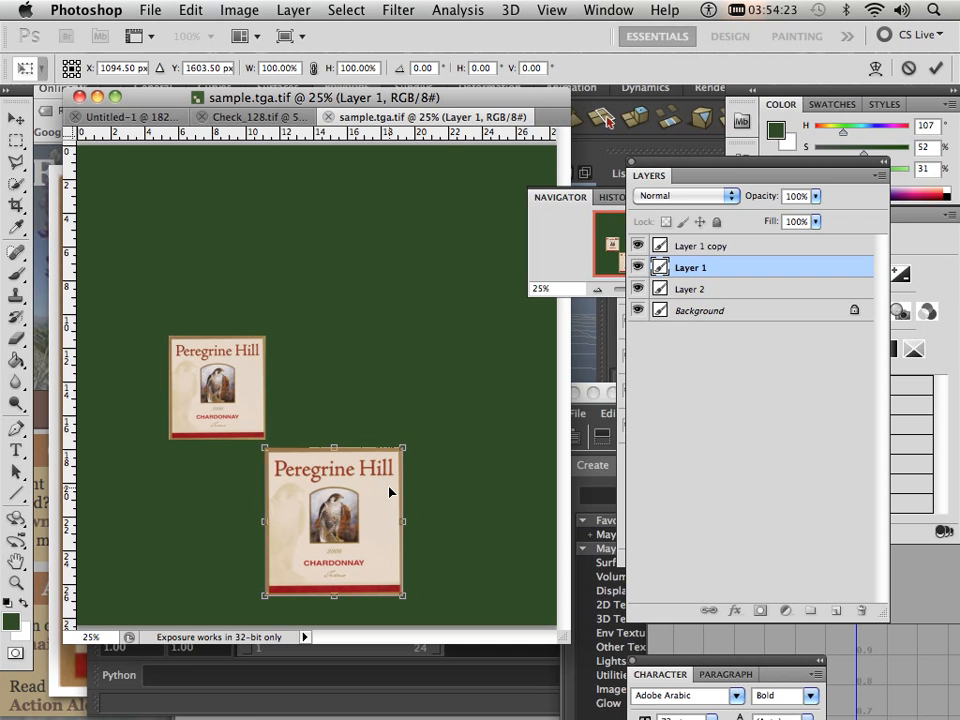
Switch back to Maya, leave component selection for object mode, and select the whole bottle
key(super+Tab)
alt+right_drag(471, 347, 403, 368)
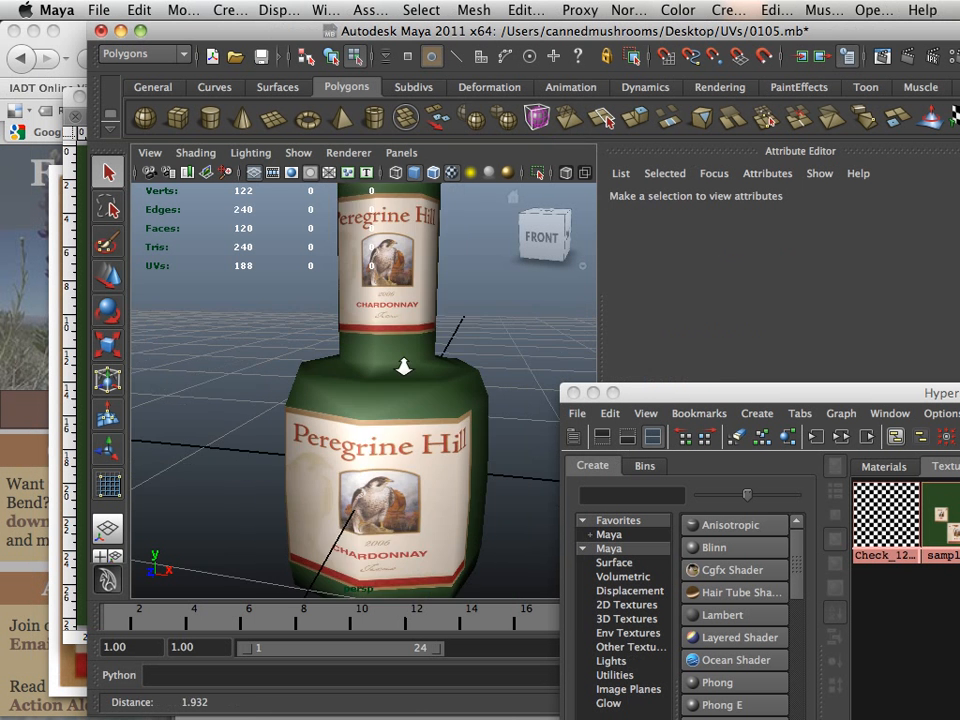
alt+drag(403, 368, 397, 453)
click(397, 453)
alt+drag(460, 453, 392, 401)
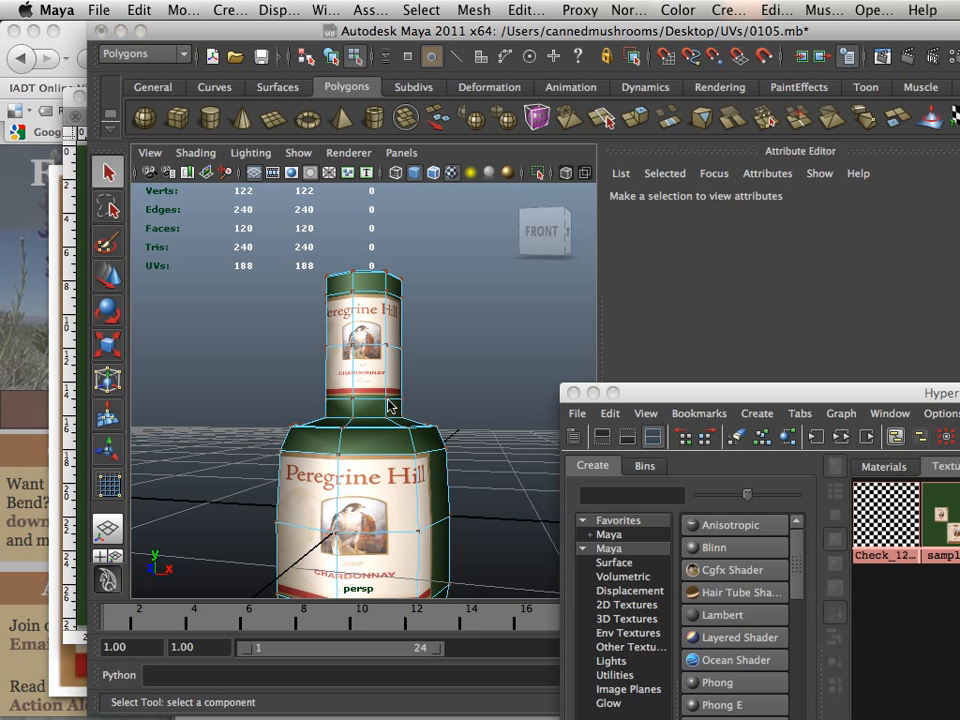
right_drag(386, 362, 471, 339)
alt+drag(378, 404, 410, 420)
click(372, 440)
alt+right_drag(408, 416, 422, 476)
alt+drag(422, 476, 328, 435)
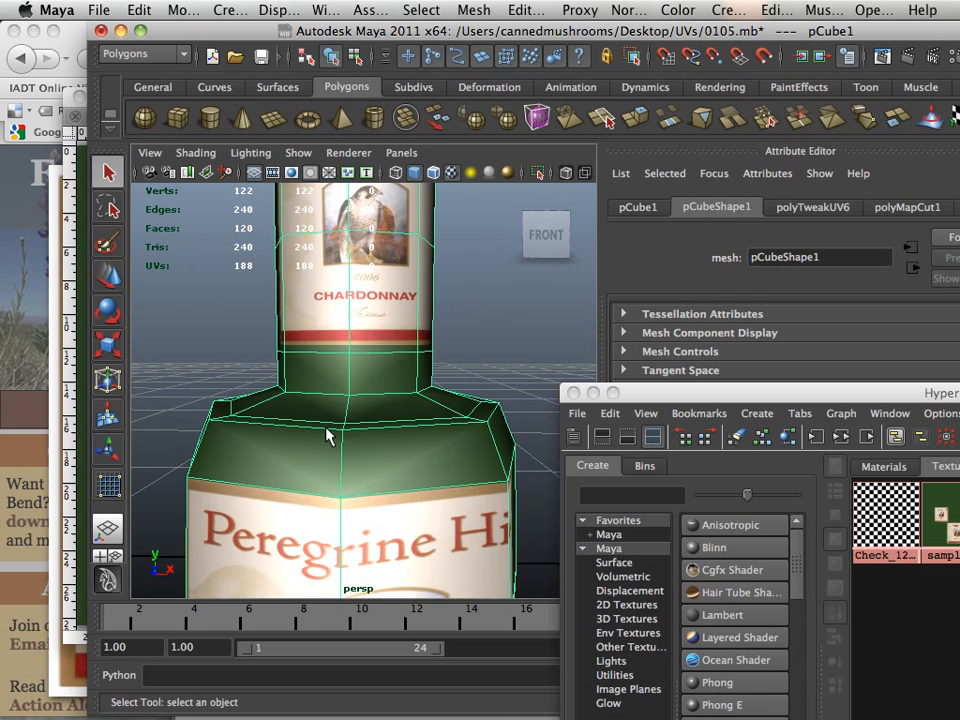
Smooth the selected bottle mesh once and clear the selection
alt+right_drag(328, 435, 263, 394)
alt+middle_drag(264, 387, 267, 365)
alt+drag(267, 365, 257, 372)
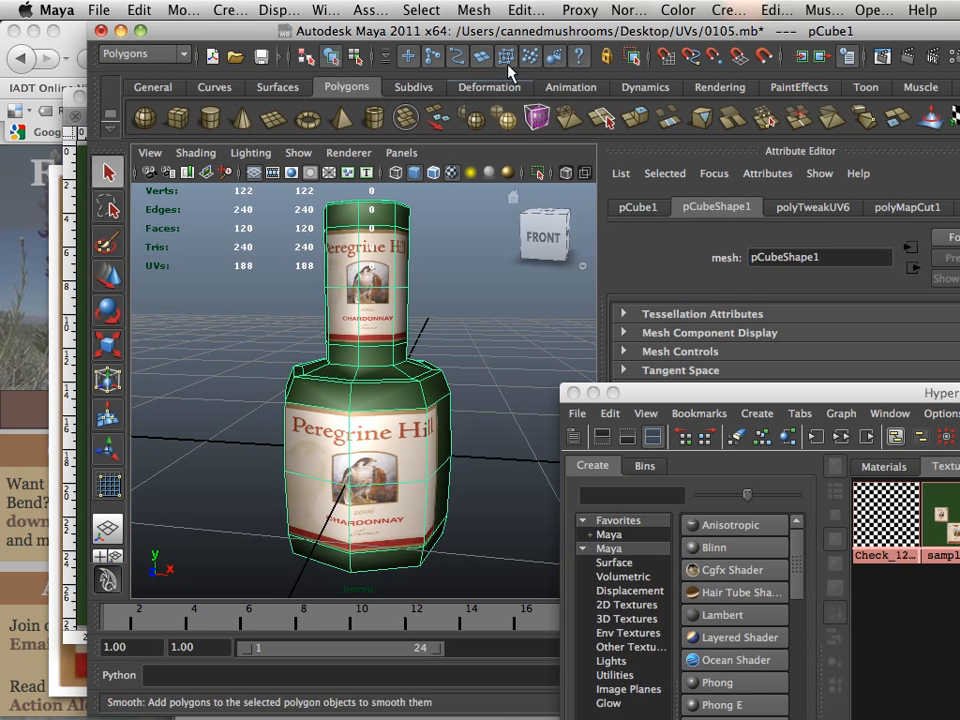
click(490, 12)
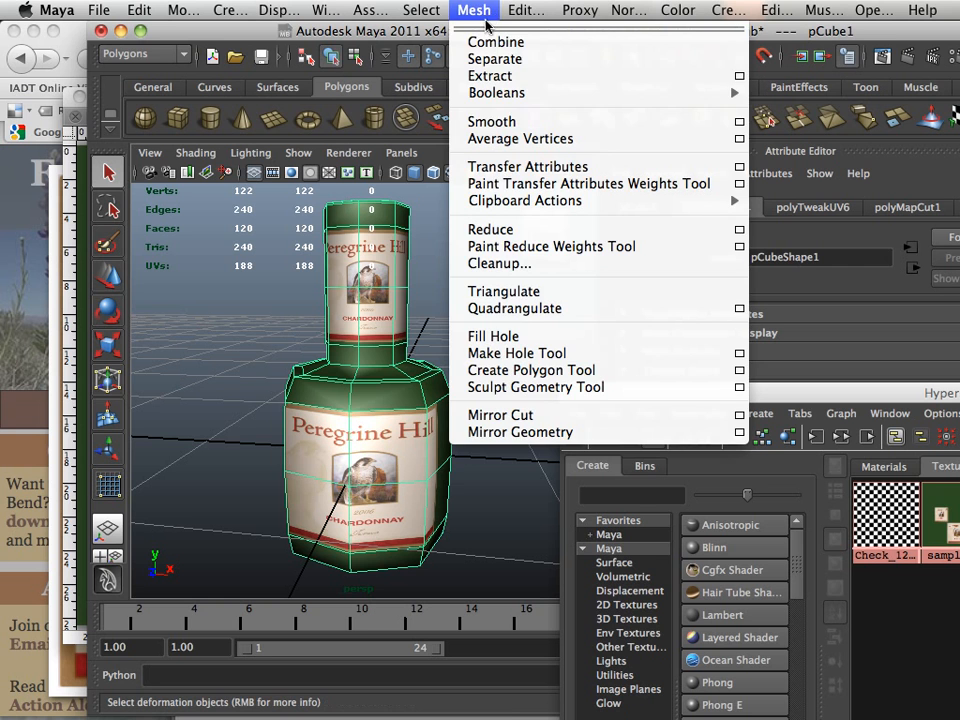
click(497, 120)
click(424, 396)
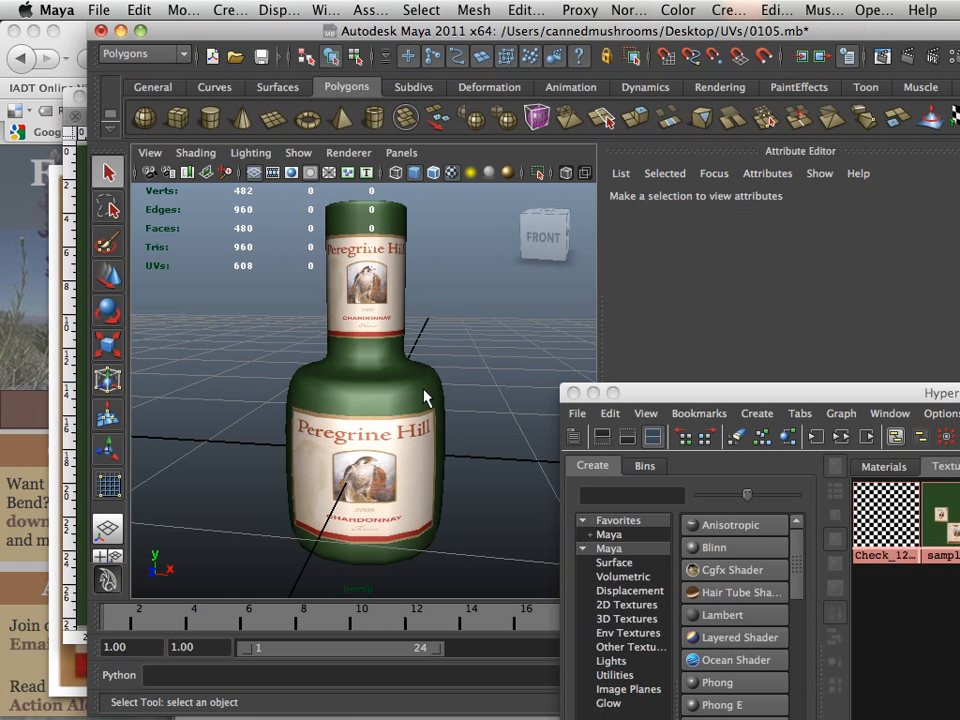
Reselect the bottle, repeat the Smooth operation for a second subdivision, and deselect the mesh
mouse_move(424, 396)
alt+mouse_down()
mouse_move(289, 368)
mouse_move(417, 382)
alt+mouse_up()
alt+right_drag(417, 382, 469, 414)
alt+drag(379, 413, 391, 409)
click(391, 418)
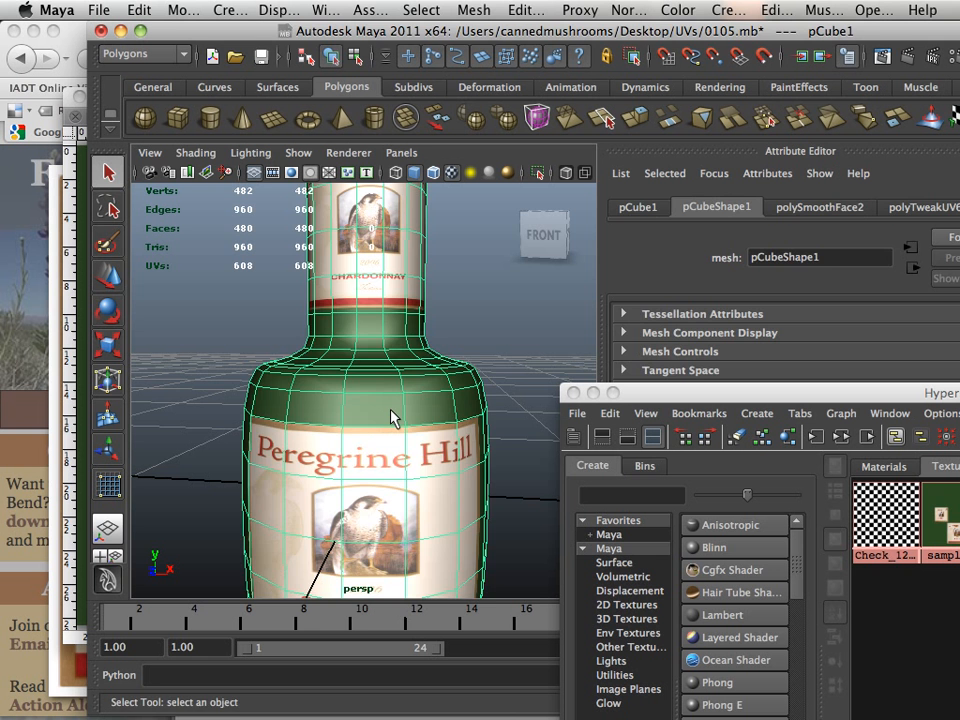
key(g)
click(499, 350)
Inspect the twice-smoothed bottle from different angles and distances, checking how the neck and body labels sit on the surface
alt+right_drag(499, 350, 353, 350)
alt+drag(353, 350, 293, 360)
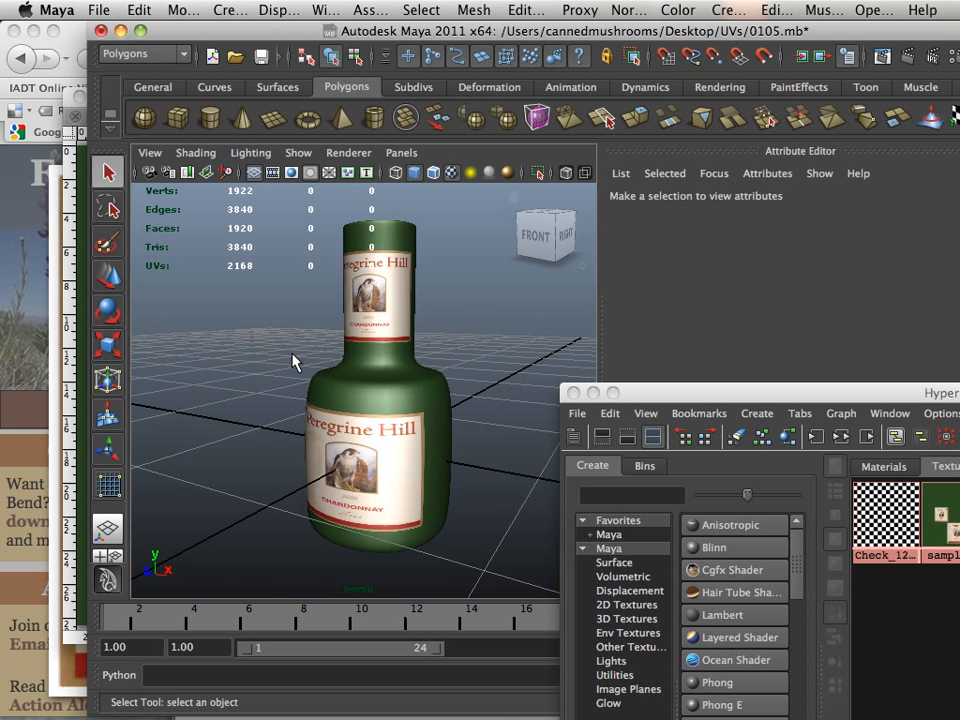
alt+right_drag(293, 360, 446, 403)
click(384, 407)
alt+drag(384, 407, 471, 426)
alt+right_drag(471, 426, 349, 403)
click(454, 407)
alt+drag(394, 412, 364, 368)
alt+middle_drag(363, 380, 349, 354)
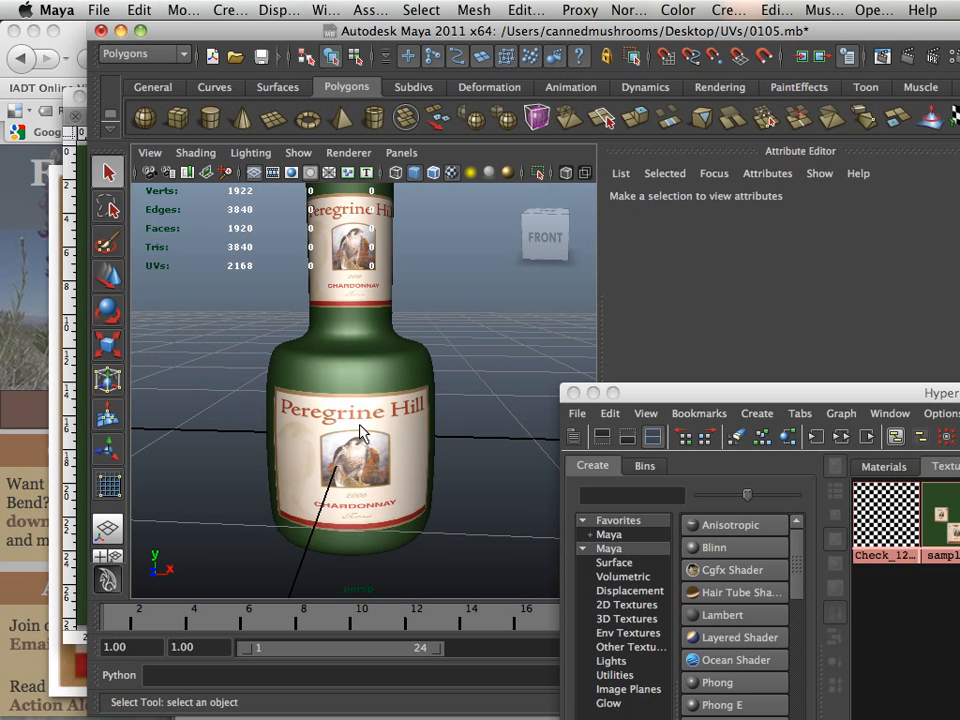
alt+drag(359, 425, 372, 455)
alt+middle_drag(362, 385, 355, 441)
mouse_move(356, 440)
alt+mouse_down()
mouse_move(303, 440)
mouse_move(367, 442)
alt+mouse_up()
mouse_move(368, 444)
alt+middle_down()
mouse_move(369, 459)
mouse_move(372, 427)
alt+middle_up()
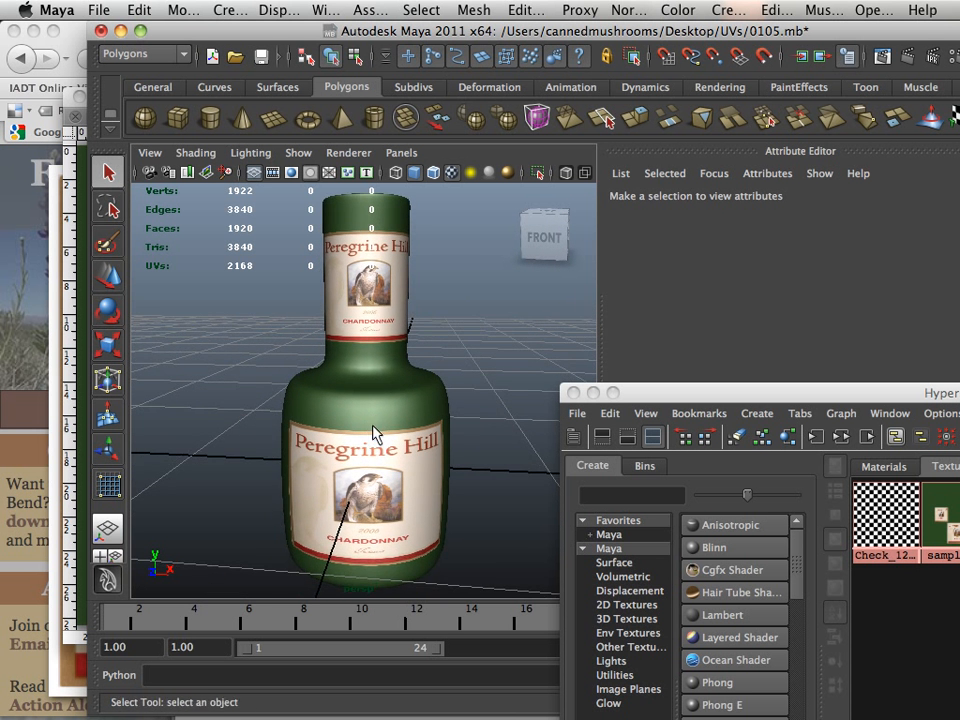
alt+right_drag(373, 427, 411, 465)
mouse_move(392, 396)
alt+middle_down()
mouse_move(394, 364)
mouse_move(393, 372)
alt+middle_up()
alt+right_drag(393, 372, 363, 361)
alt+middle_drag(363, 361, 360, 372)
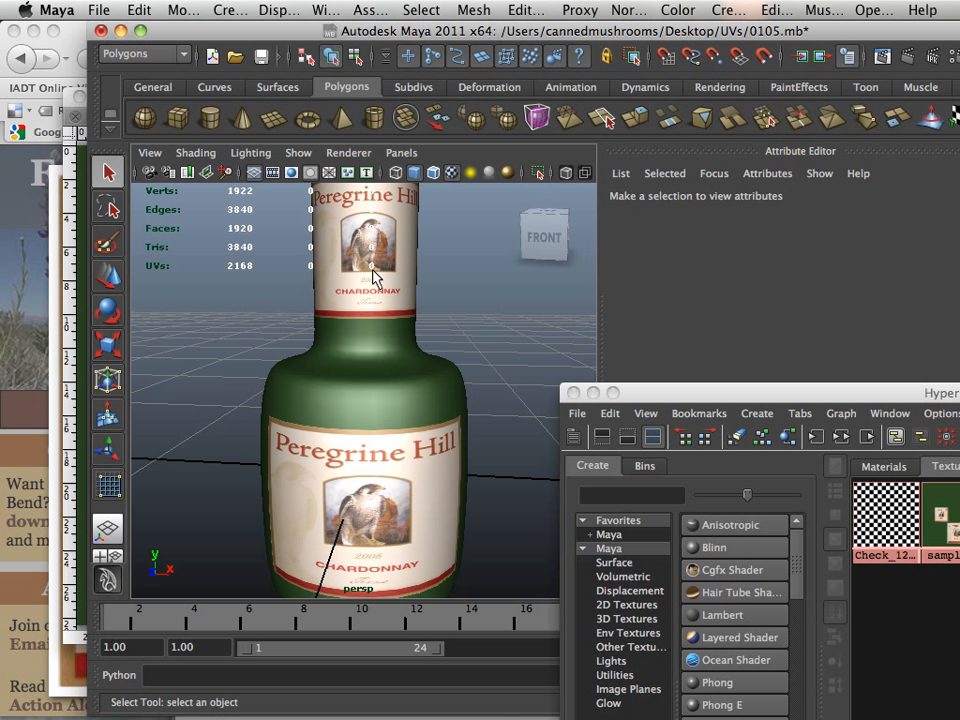
alt+middle_drag(378, 417, 369, 418)
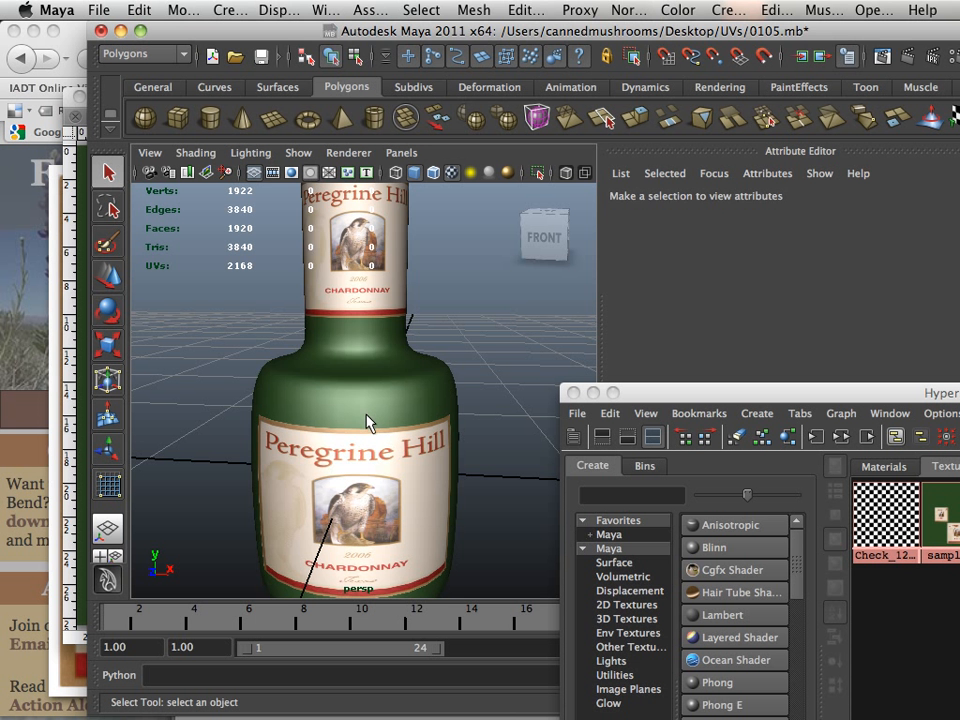
Examine the front of the smoothed bottle with and without its wireframe, judging the proportions of the body label
click(366, 425)
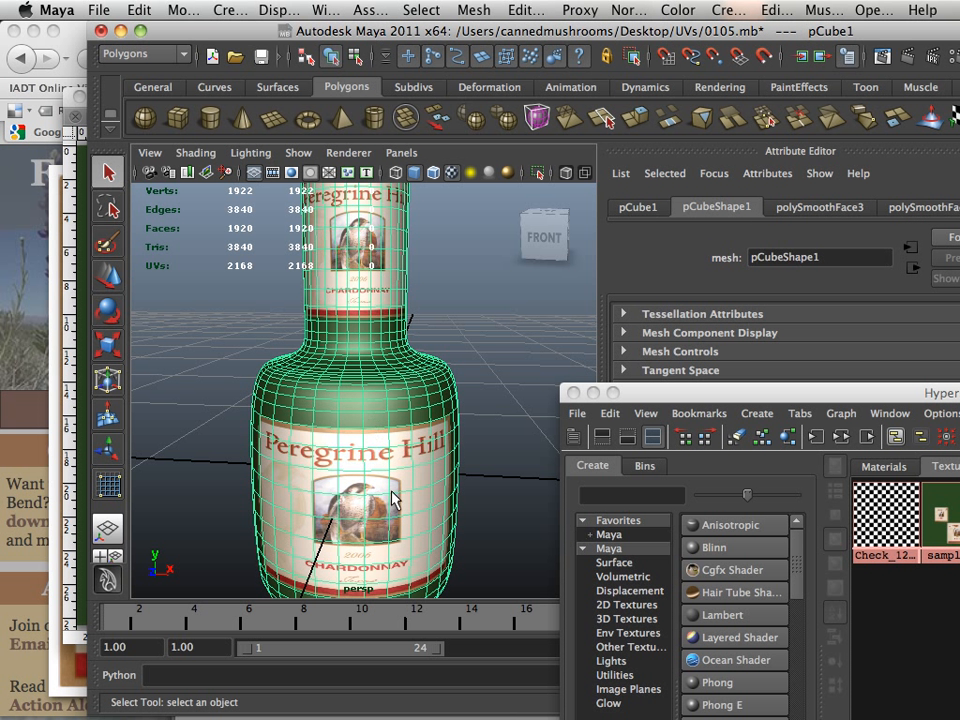
click(476, 497)
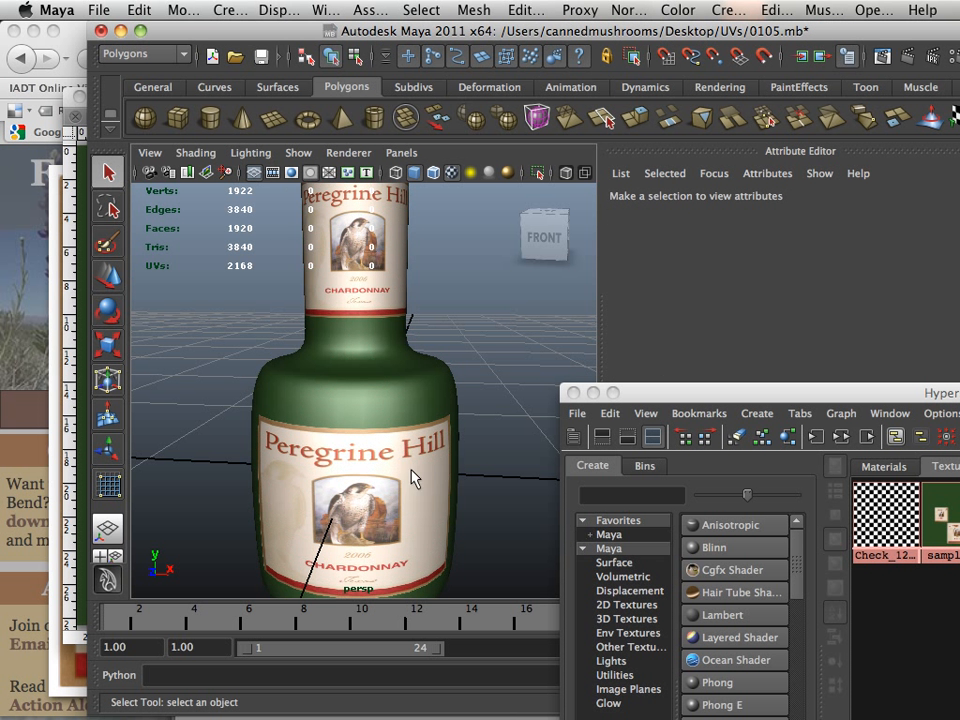
alt+drag(414, 476, 390, 468)
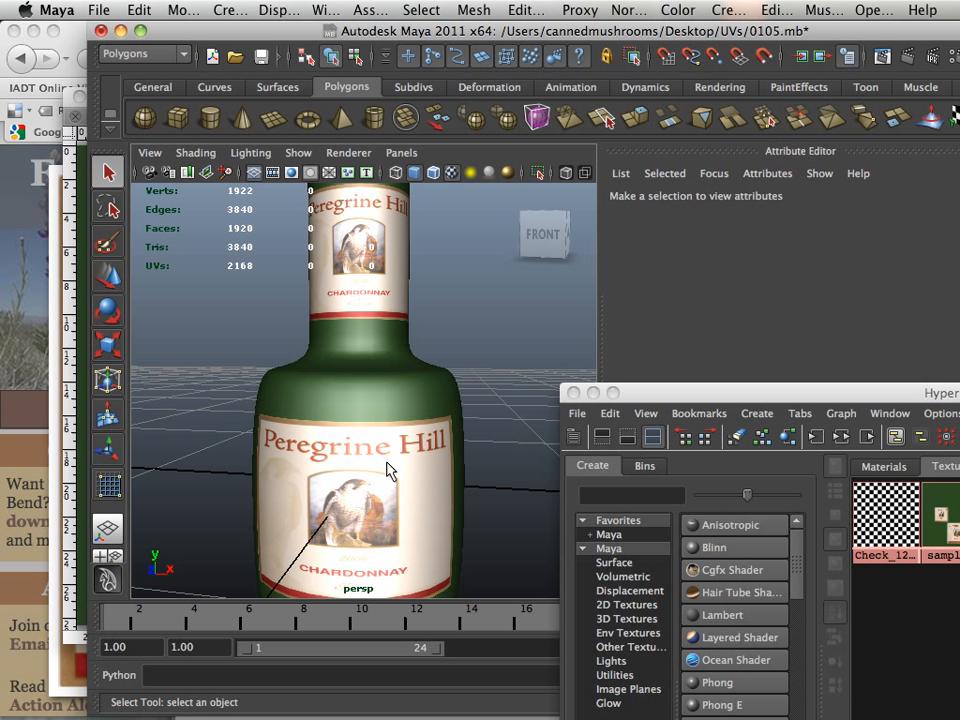
click(429, 402)
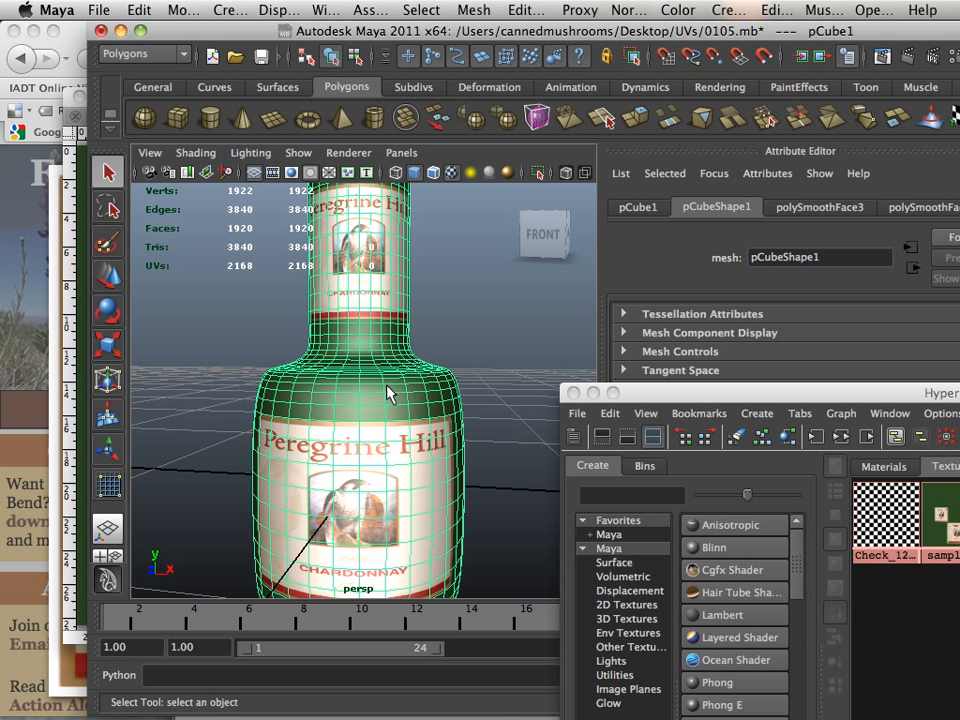
alt+drag(384, 392, 381, 390)
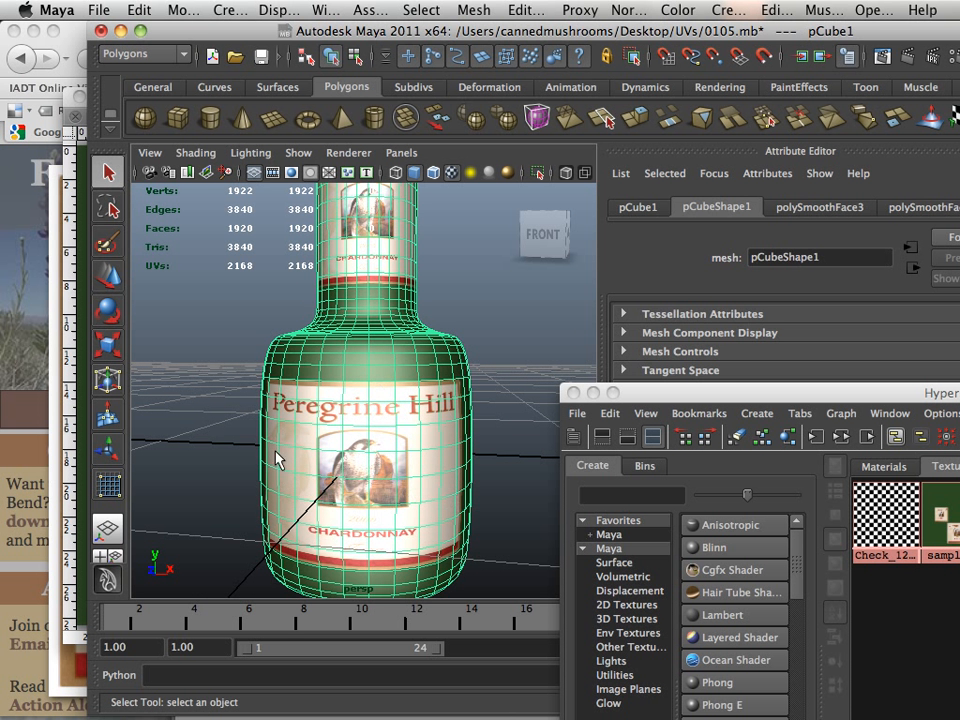
Move the Maya window aside, switch to Photoshop, and narrow the body label on Layer 1 to 82.34% width from its right edge
click(193, 341)
click(418, 476)
click(523, 509)
click(390, 482)
drag(256, 37, 521, 216)
click(186, 450)
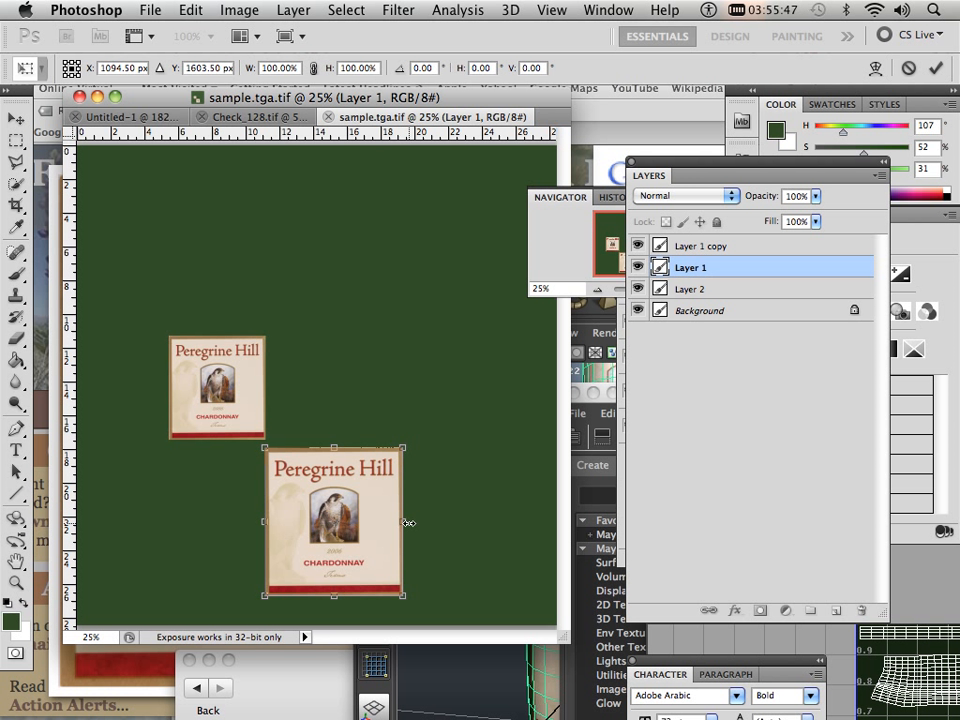
drag(407, 523, 382, 527)
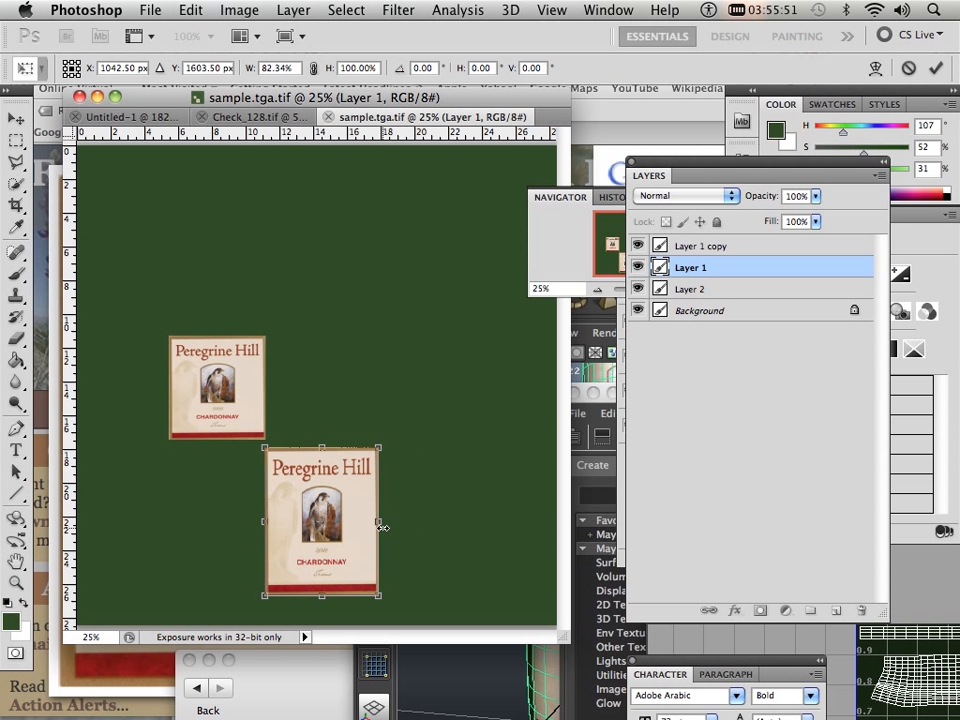
Save sample.tga.tif and apply the pending label transformation
click(152, 12)
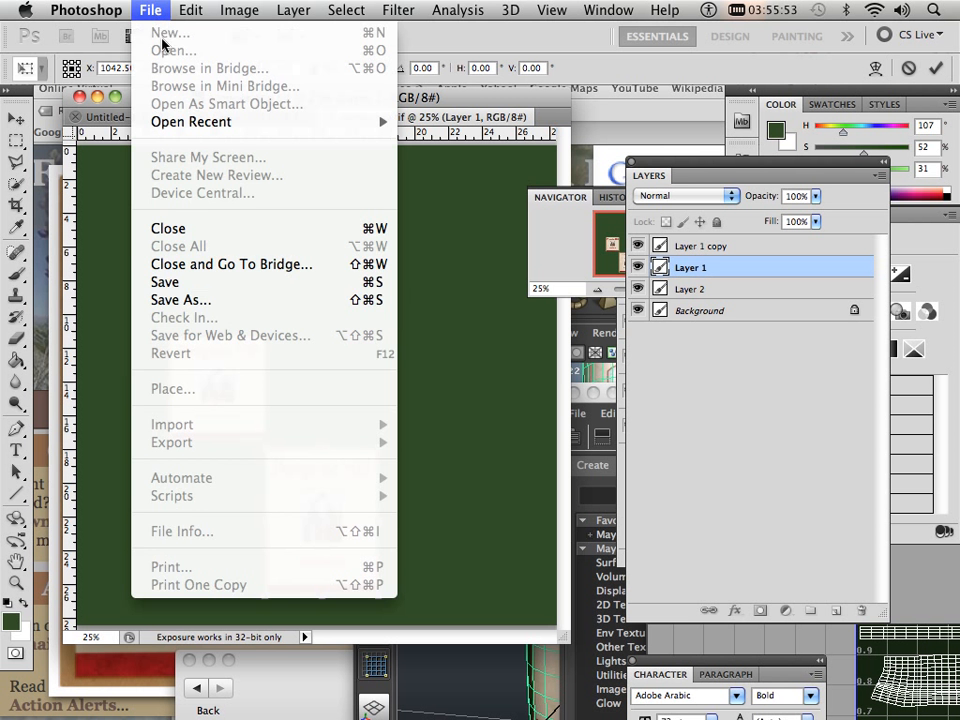
click(201, 289)
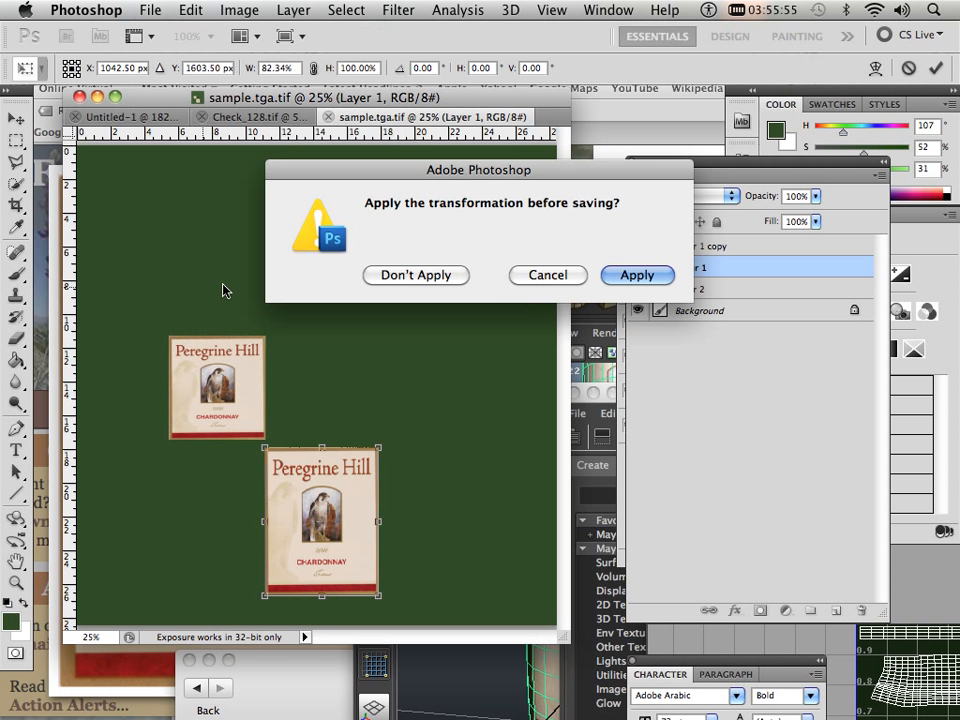
click(614, 276)
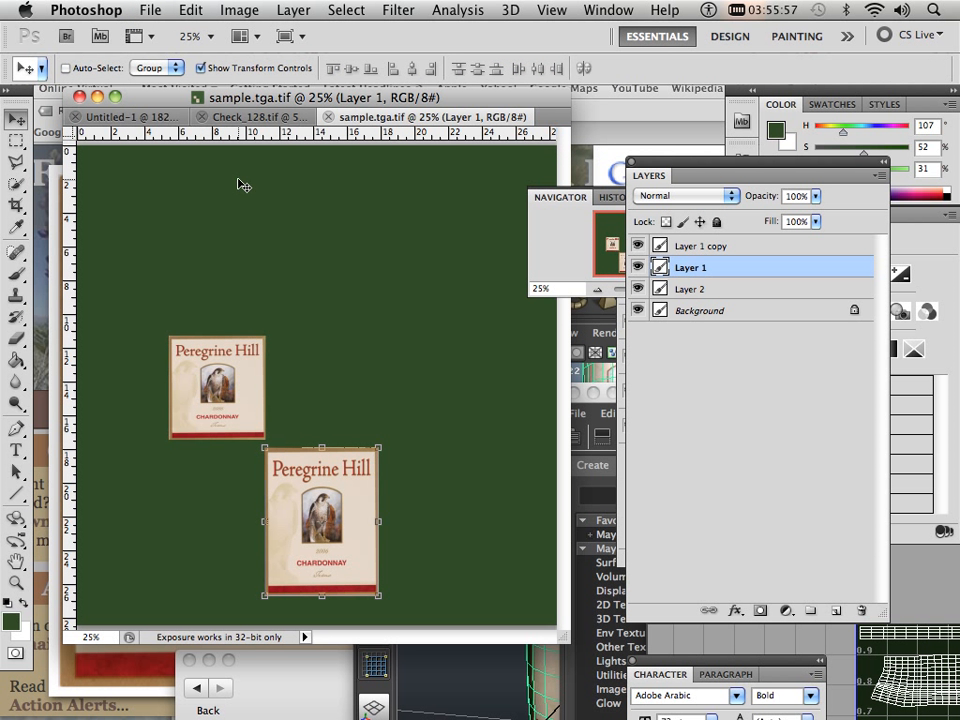
Return to Maya, select the sample_1 texture in Hypershade, and rearrange the windows so the bottle and texture attributes are accessible
click(516, 673)
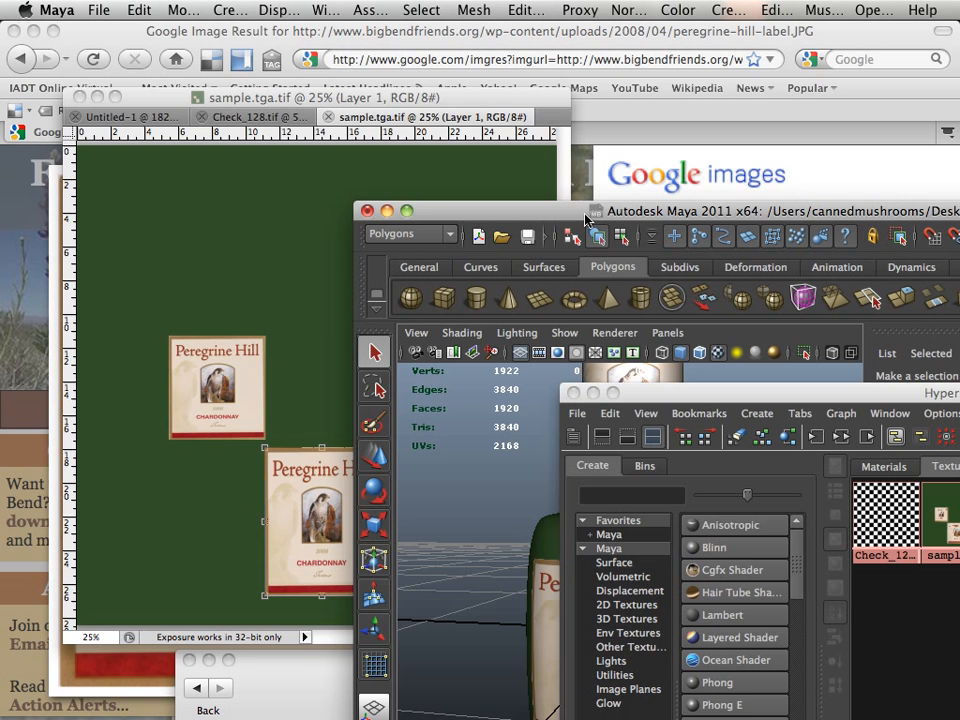
drag(585, 208, 292, 83)
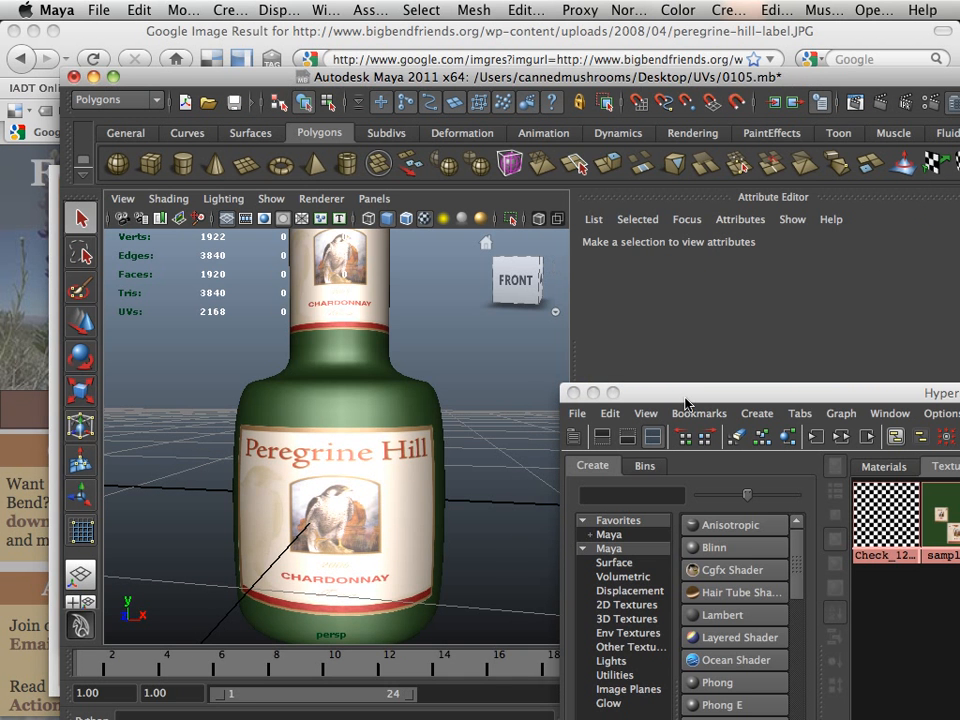
drag(685, 398, 295, 347)
click(562, 470)
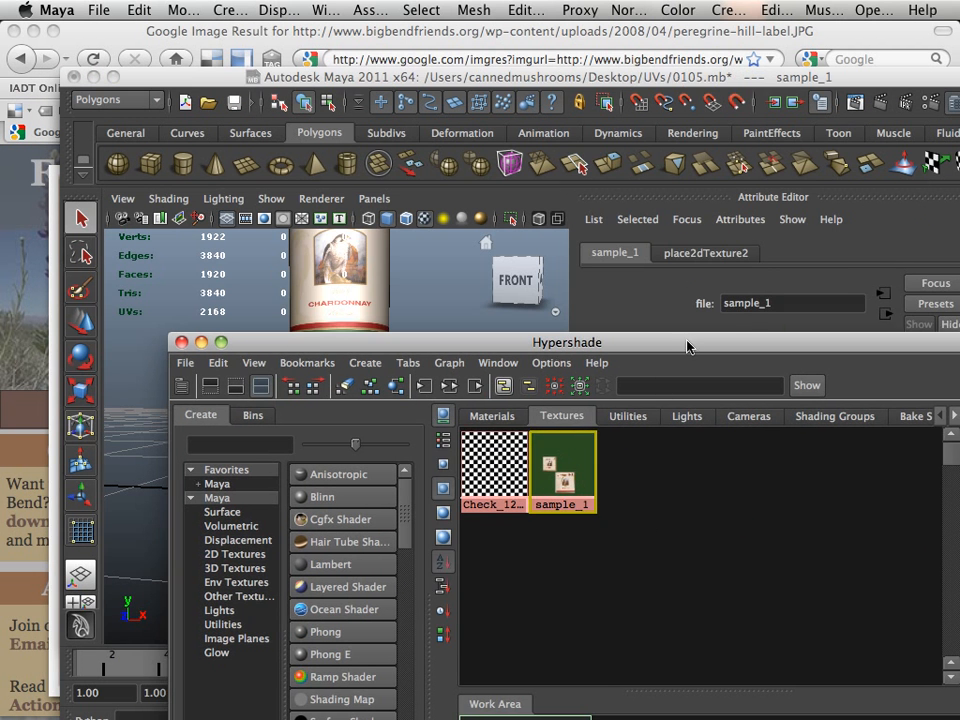
drag(687, 346, 530, 686)
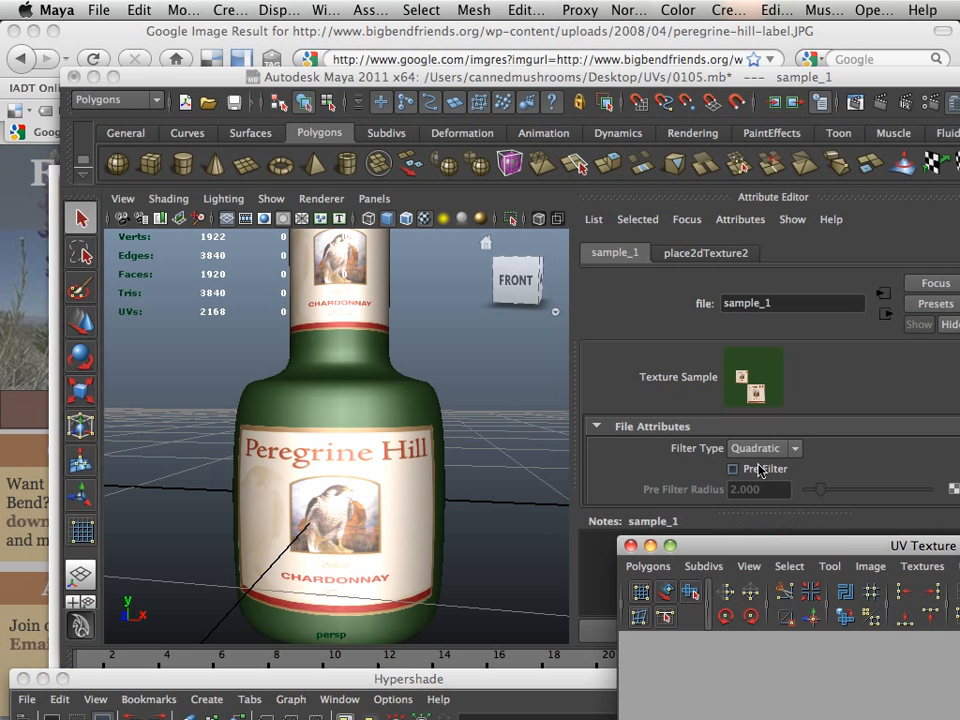
Reload the sample.tga.tif image in the sample_1 file texture's attributes
click(716, 254)
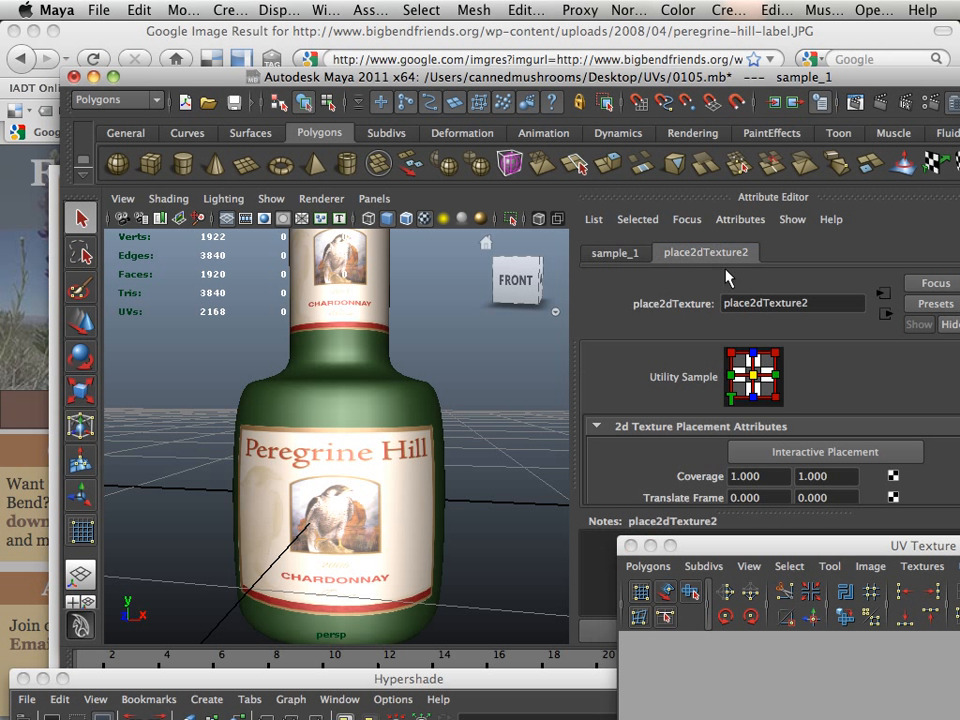
click(636, 253)
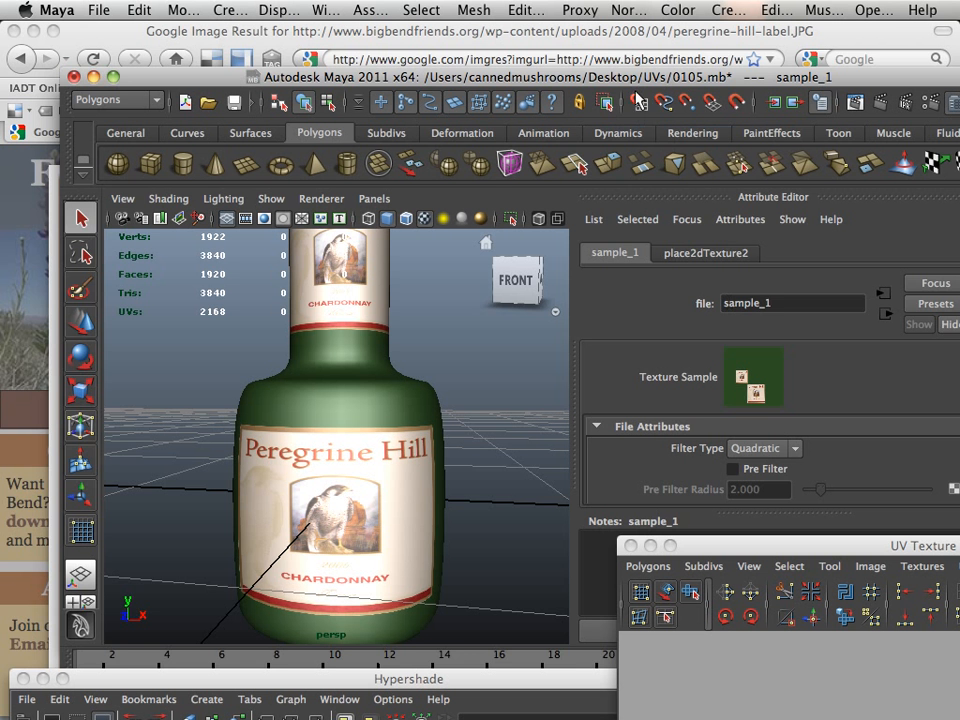
drag(478, 76, 346, 58)
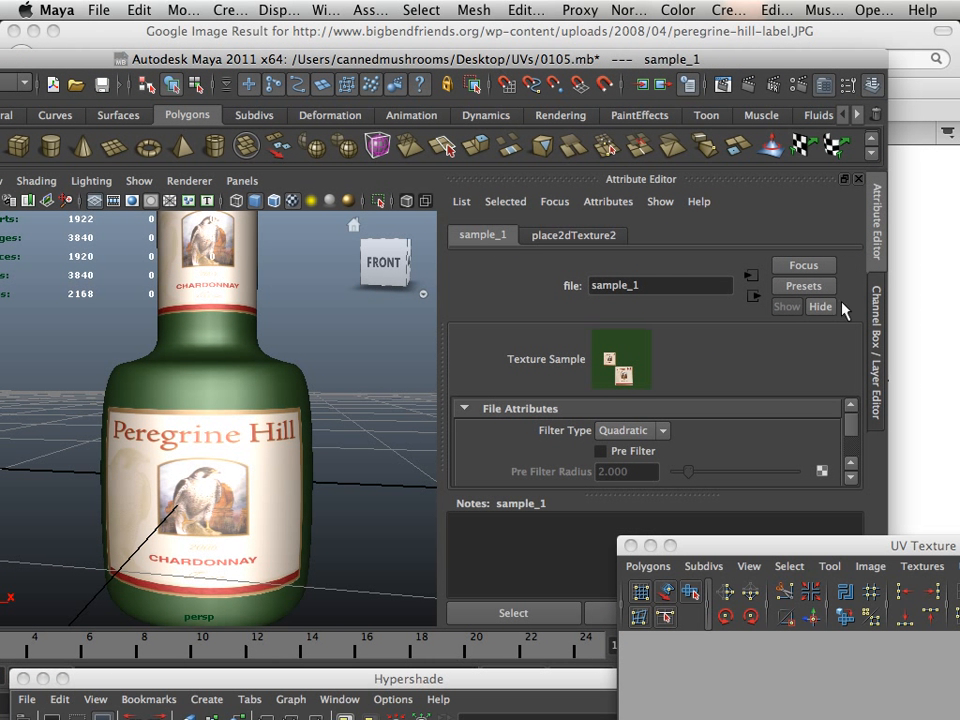
scroll(848, 432, down, 3)
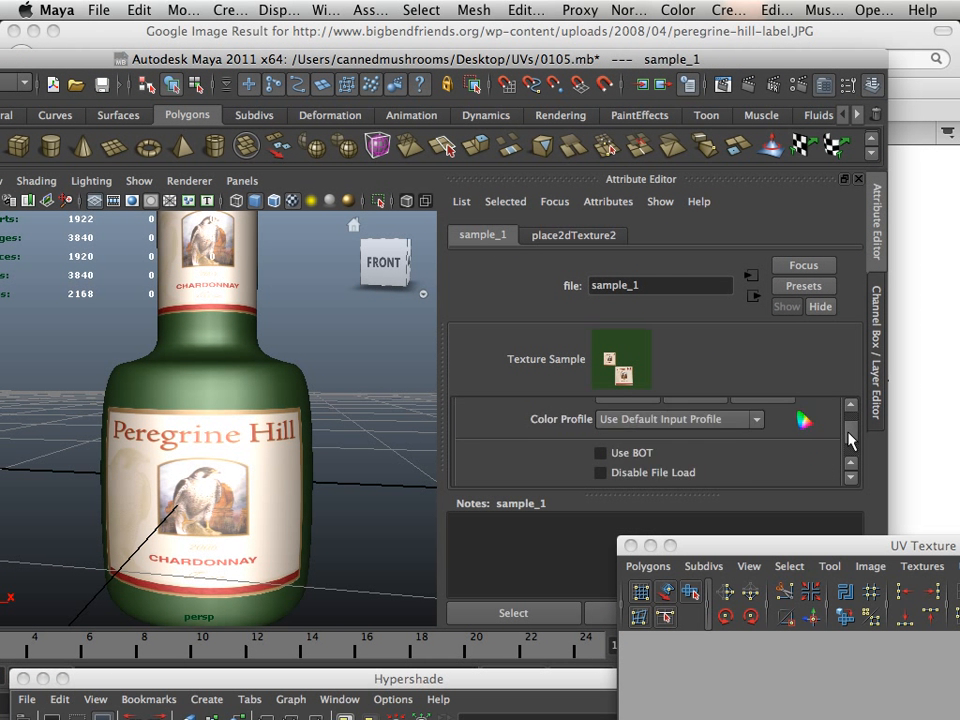
scroll(846, 433, up, 1)
click(624, 446)
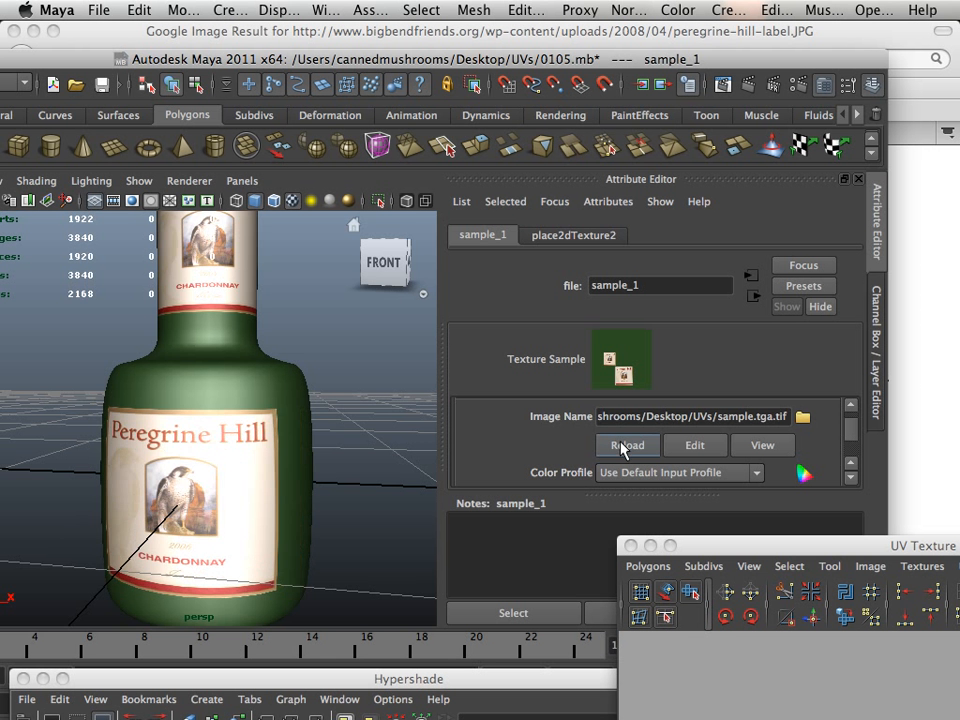
Inspect the narrowed body label on the bottle up close and from slightly different angles
scroll(275, 483, up, 6)
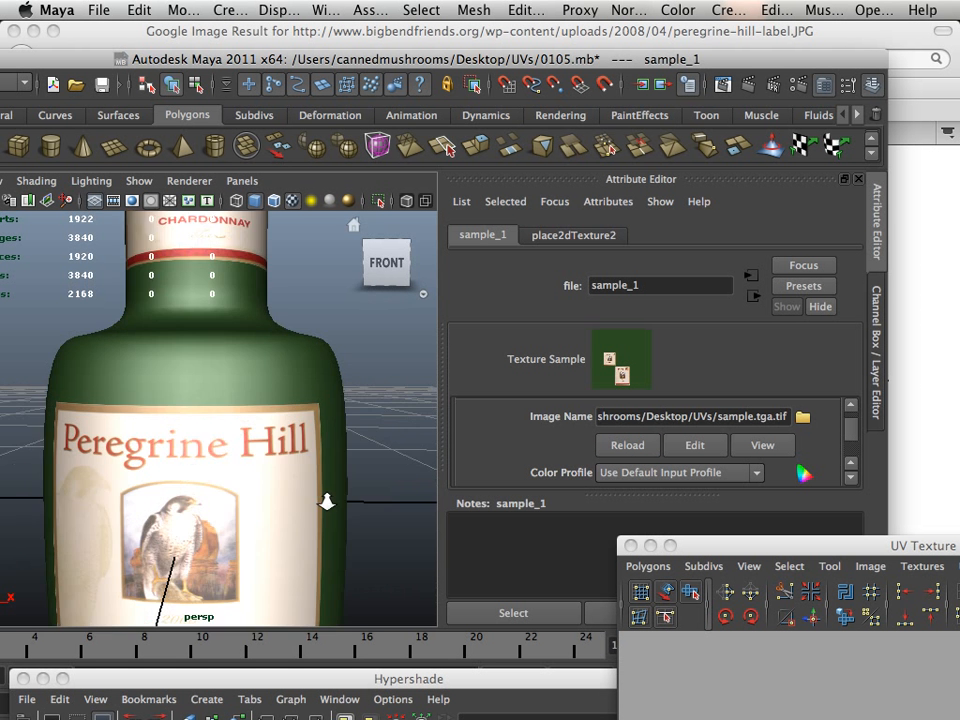
alt+right_drag(264, 446, 243, 441)
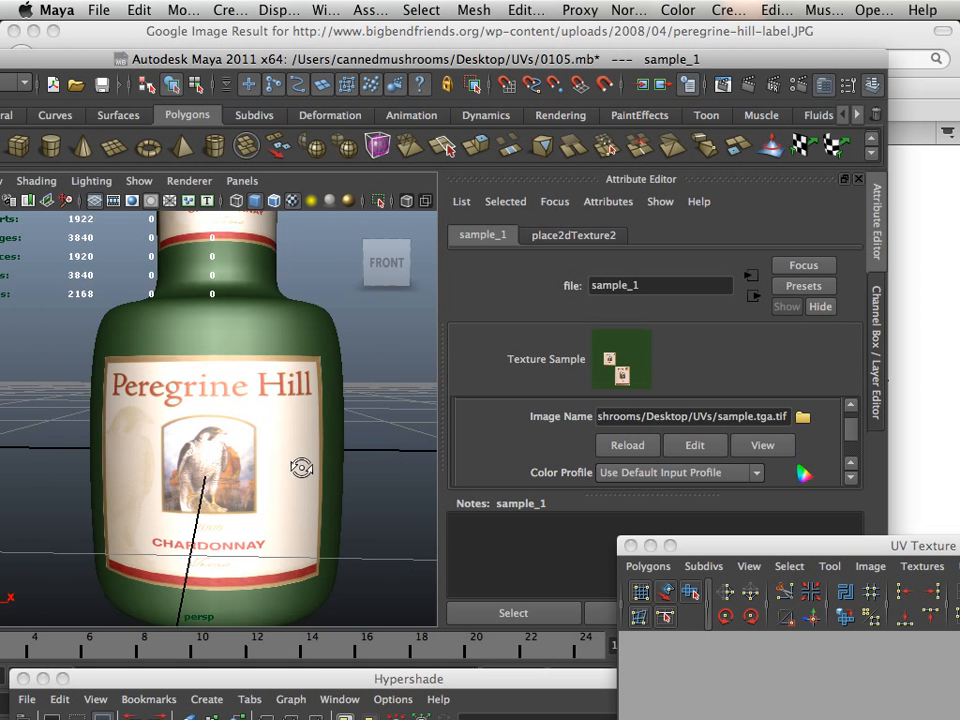
alt+drag(302, 467, 285, 490)
alt+right_drag(285, 489, 242, 439)
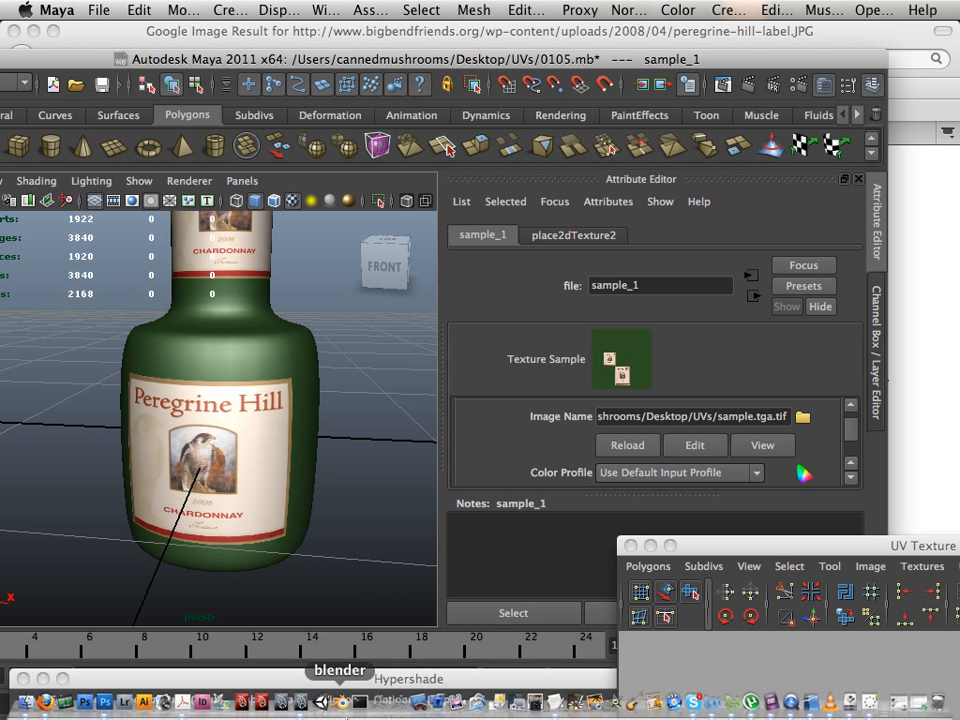
Switch to Photoshop, hide Layer 2 to expose the UV layout, and nudge the body label into line with its UV shell
click(110, 704)
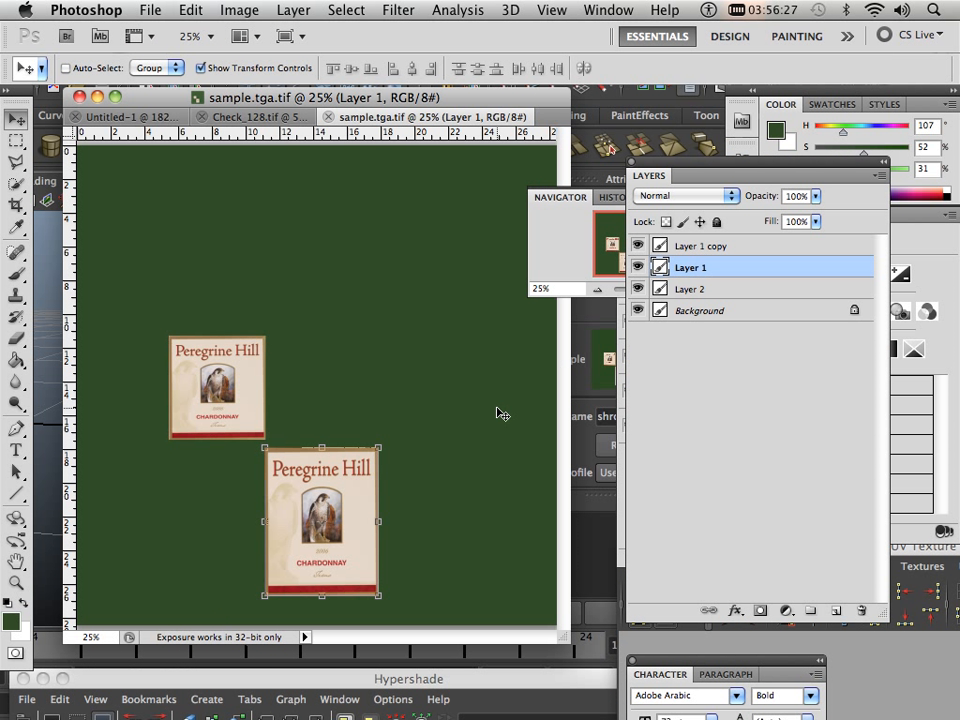
click(638, 289)
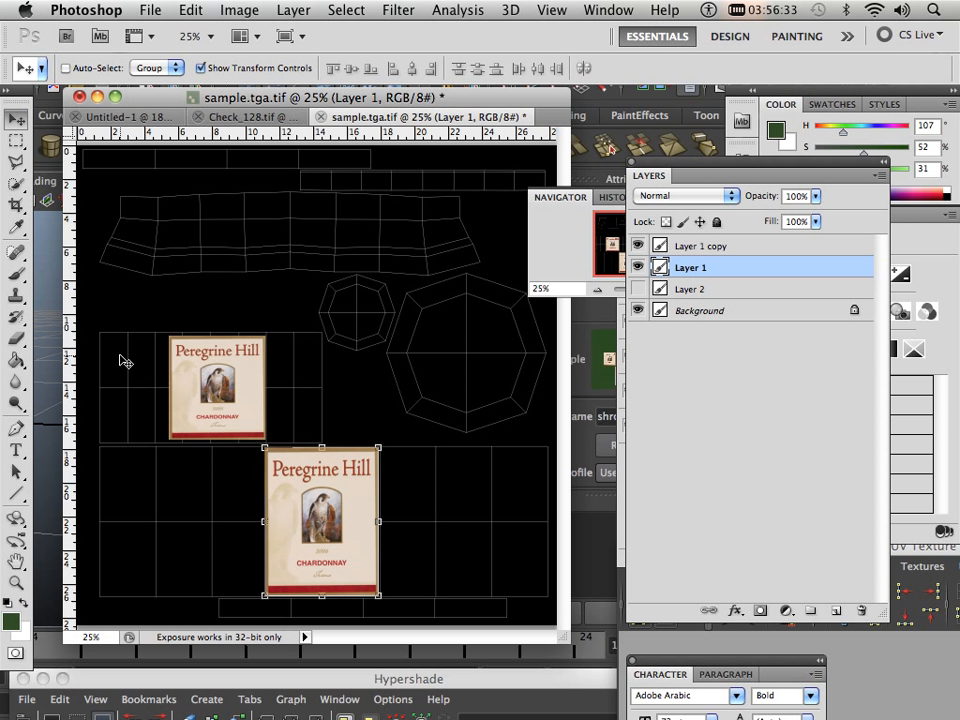
mouse_move(348, 570)
mouse_down()
mouse_move(437, 572)
mouse_move(422, 600)
mouse_move(377, 606)
mouse_move(529, 568)
mouse_move(189, 576)
mouse_move(351, 570)
mouse_up()
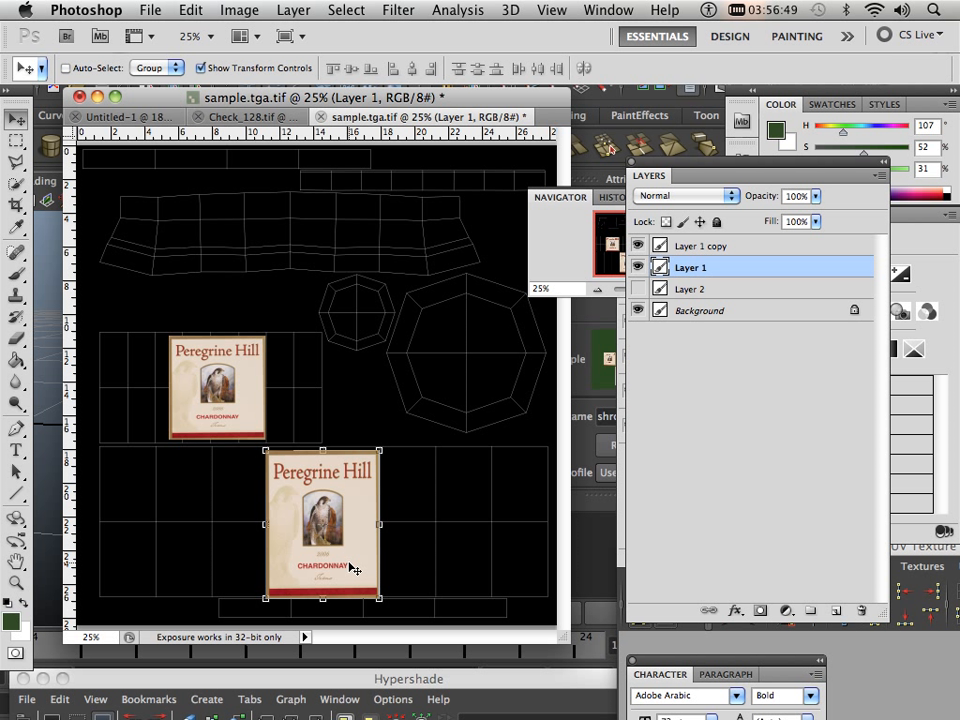
key(Up)
key(Up)
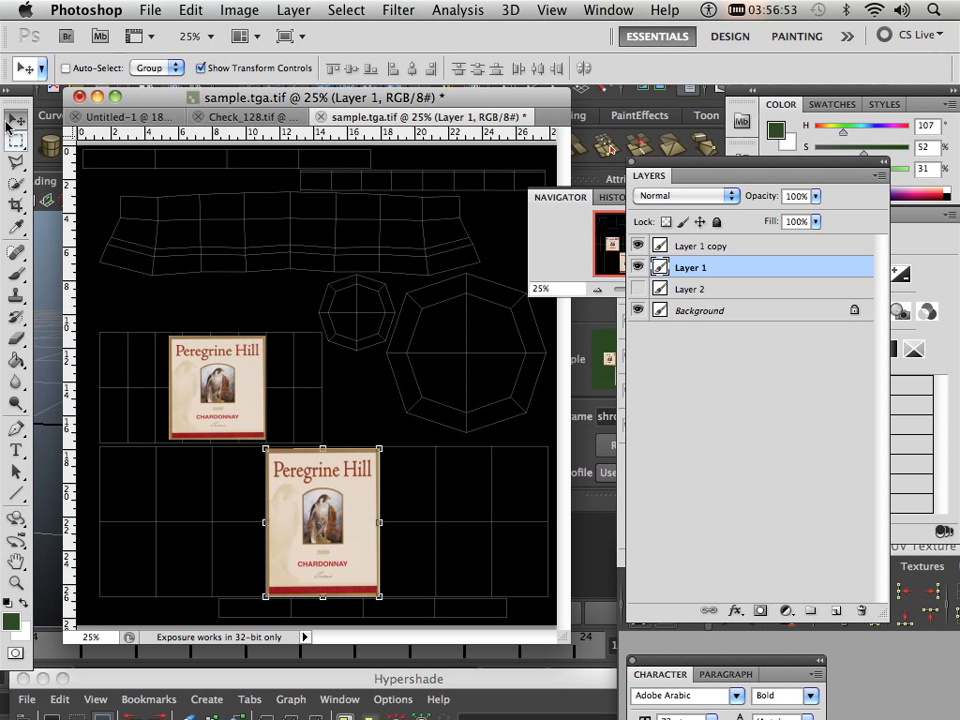
Turn on Auto-Select for the Move tool and shift the neck label on Layer 1 copy left to centre it in its UV shell
click(66, 68)
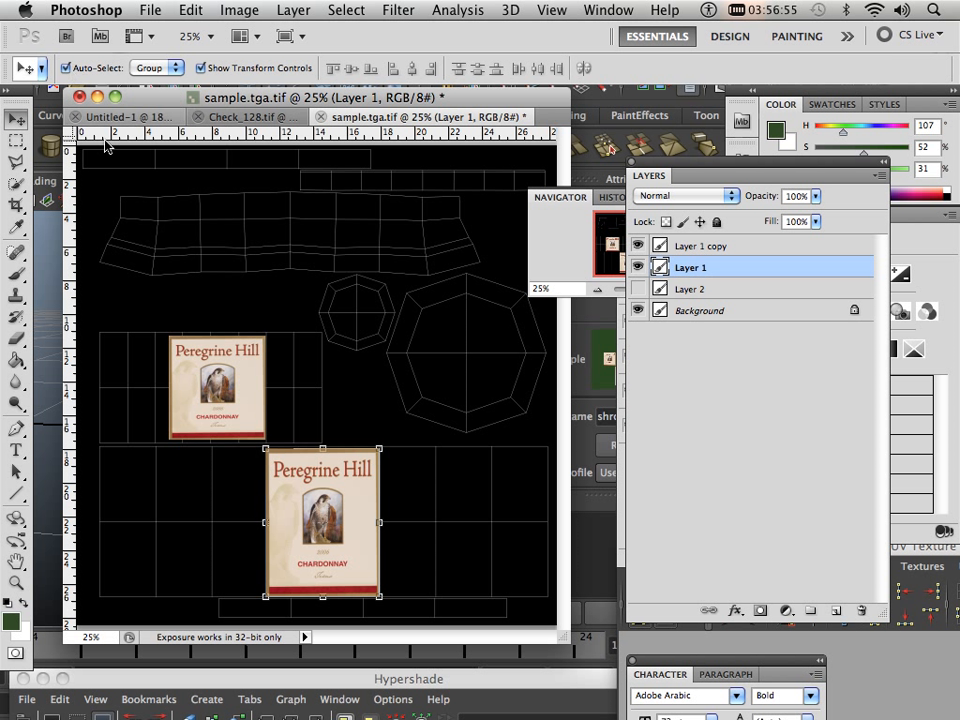
click(244, 365)
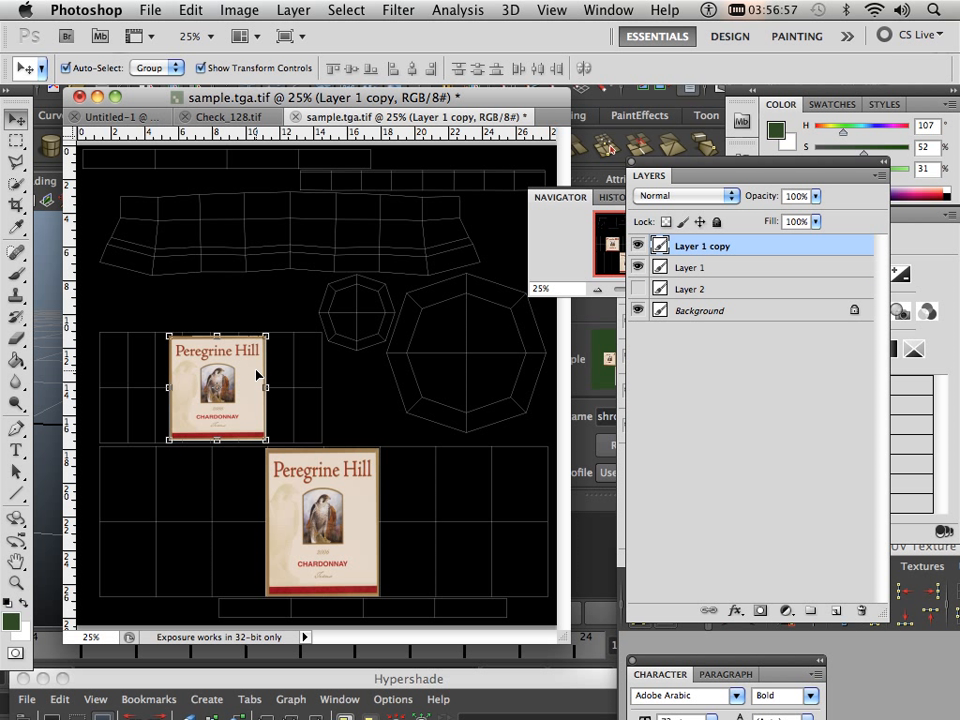
key(shift+Left)
key(shift+Left)
key(shift+Left)
key(shift+Left)
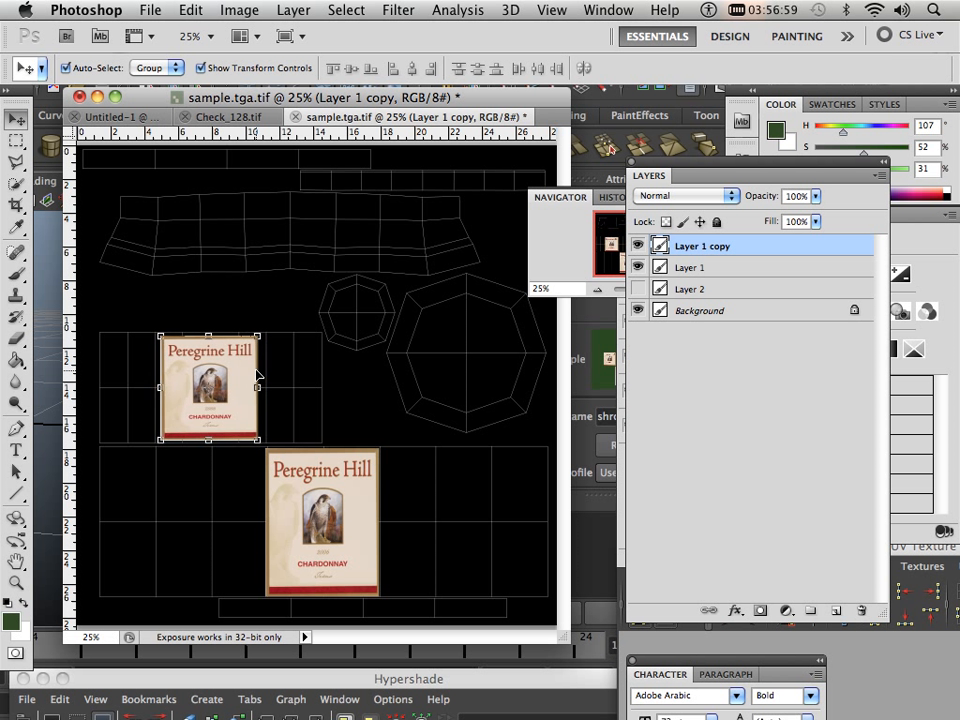
key(shift+Up)
key(shift+Up)
key(shift+Down)
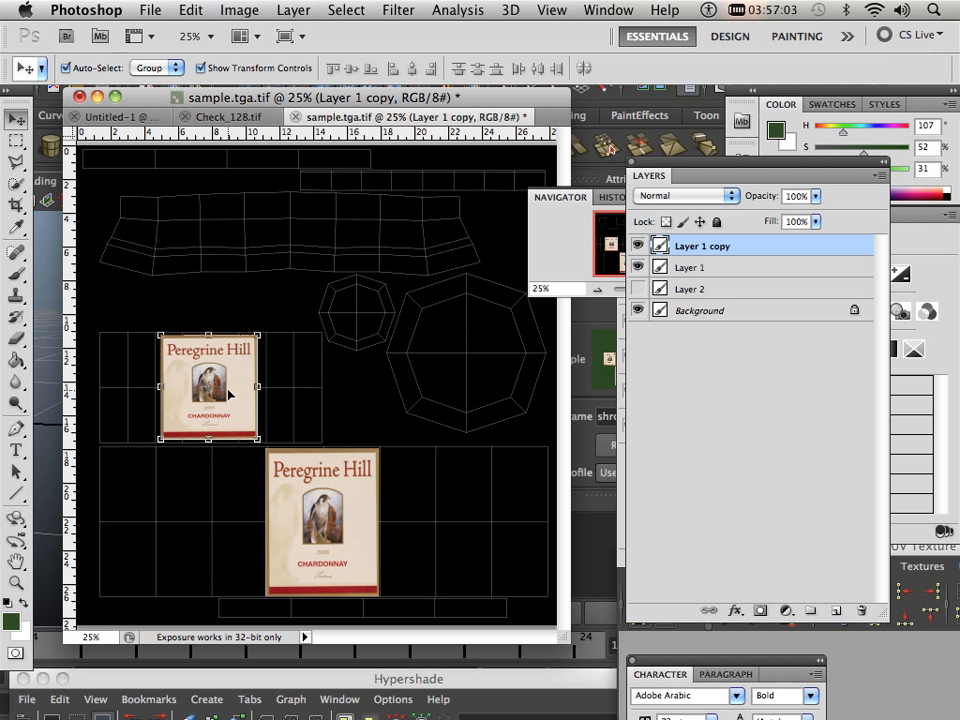
click(160, 500)
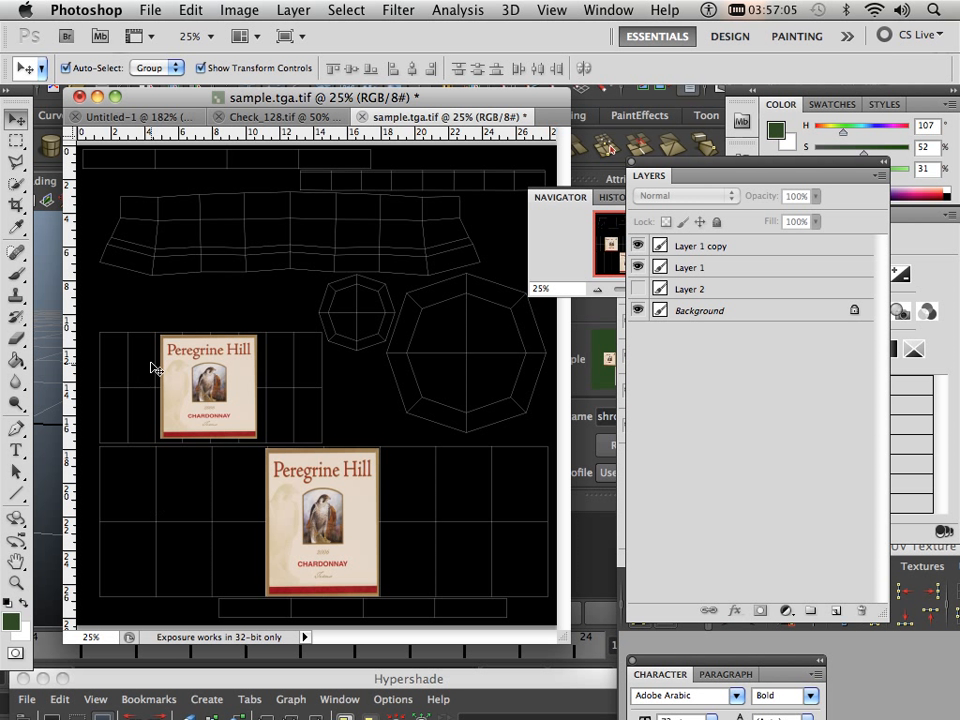
click(195, 372)
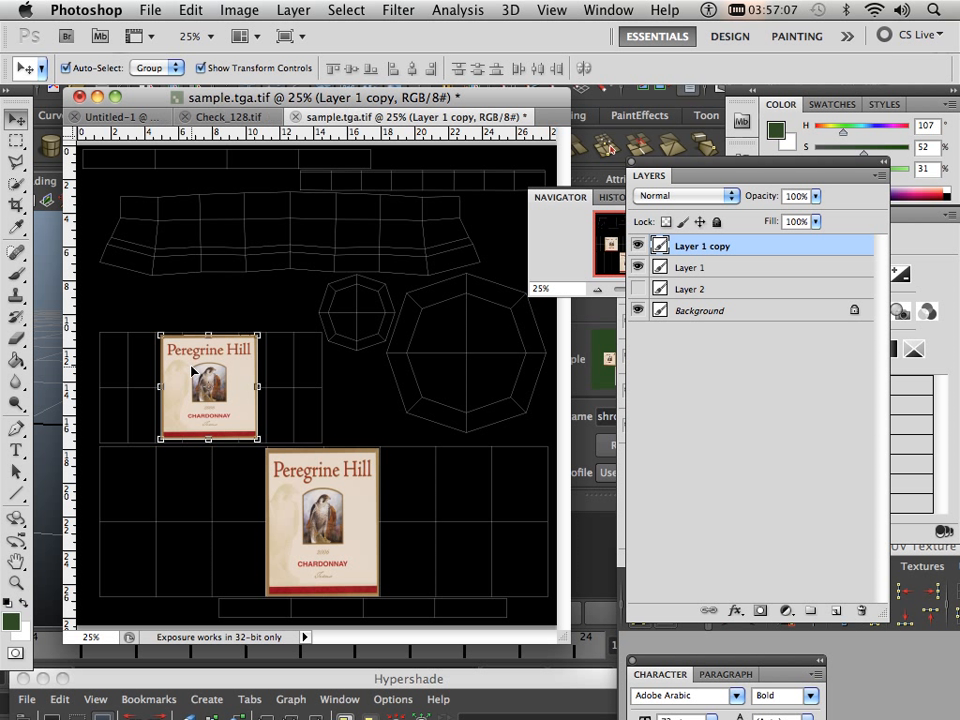
key(shift+Down)
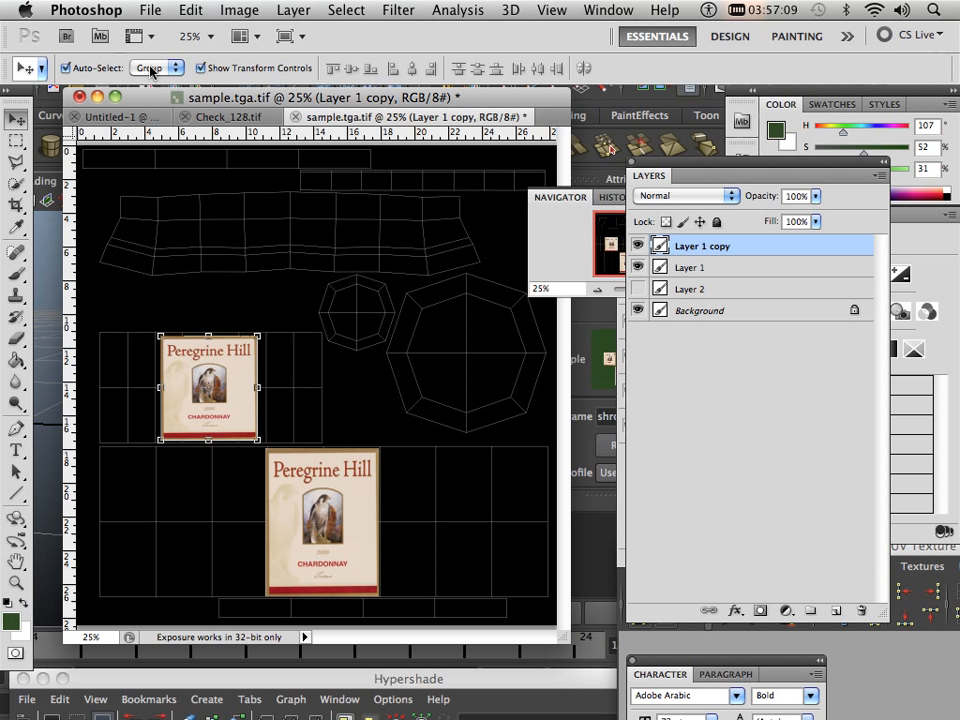
Save the repositioned labels in sample.tga.tif, switch to Maya, and reload the sample_1 image
click(150, 10)
click(216, 282)
click(588, 555)
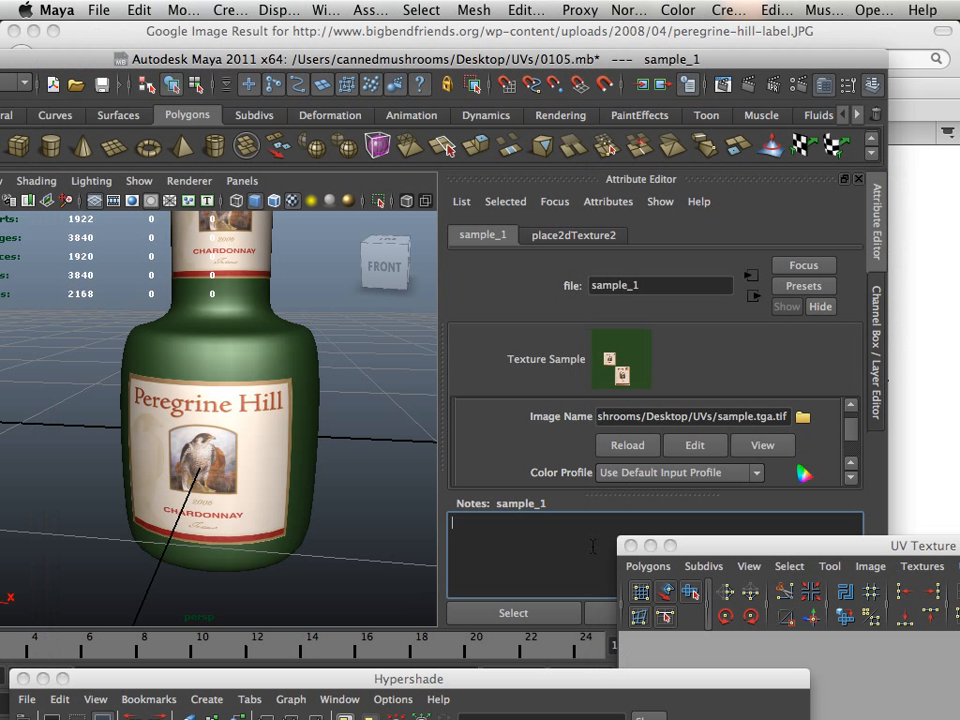
click(630, 448)
Inspect the reloaded texture on the whole bottle, checking how the neck label lines up with the body label
alt+drag(285, 432, 287, 407)
alt+right_drag(287, 409, 388, 452)
alt+middle_drag(240, 358, 256, 456)
alt+drag(253, 421, 245, 398)
scroll(250, 486, down, 5)
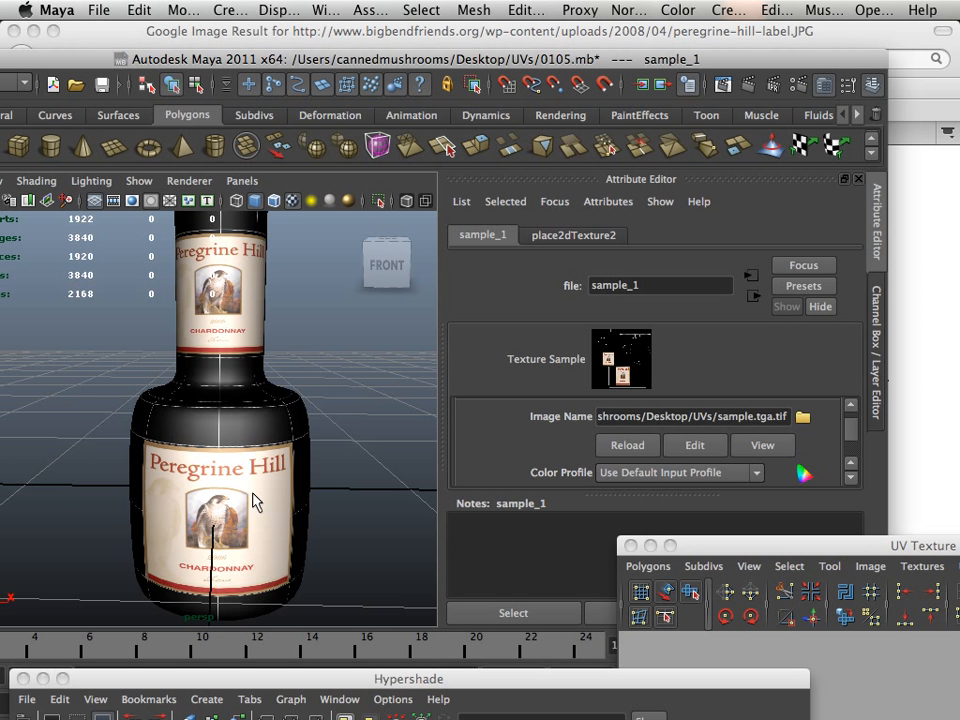
Switch to Photoshop, save sample.tga.tif with the green background behind the labels, switch back to Maya, and reload the sample_1 image
mouse_move(379, 711)
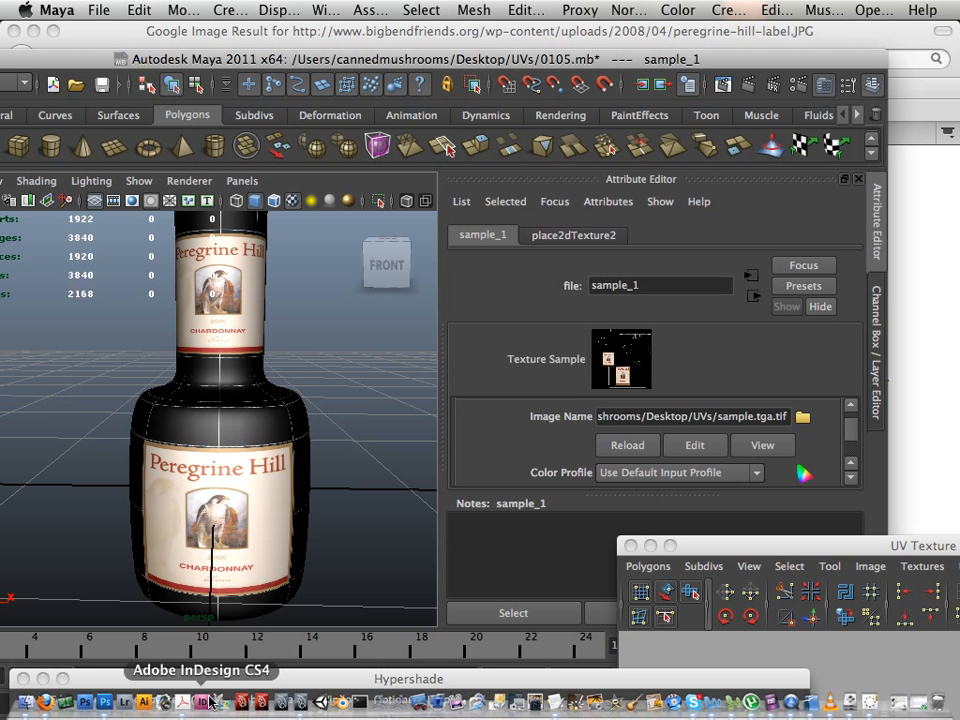
click(99, 705)
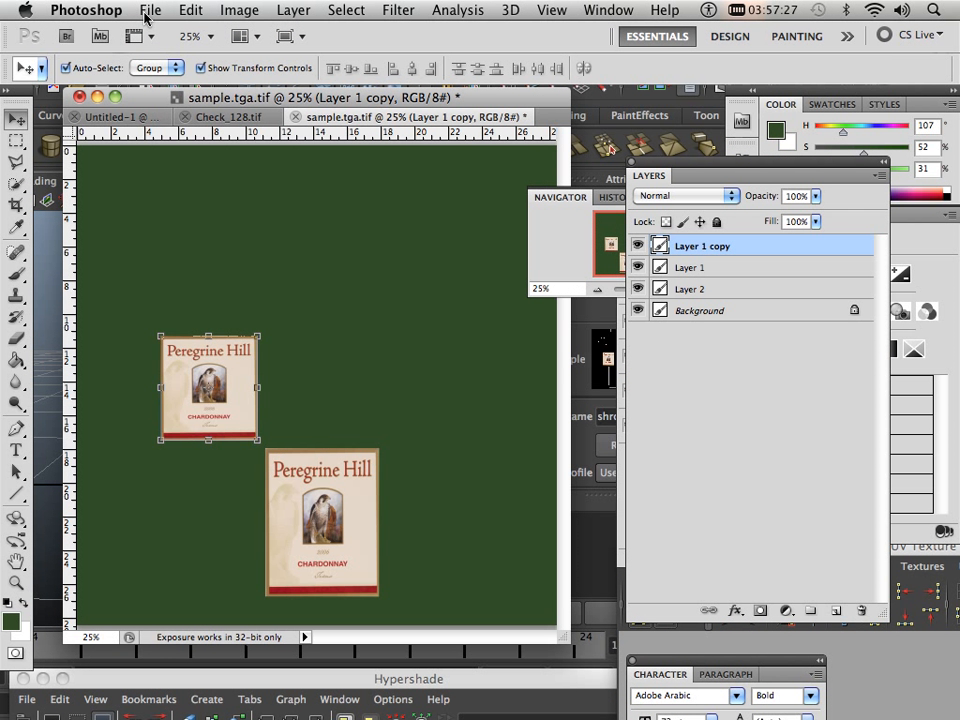
click(150, 11)
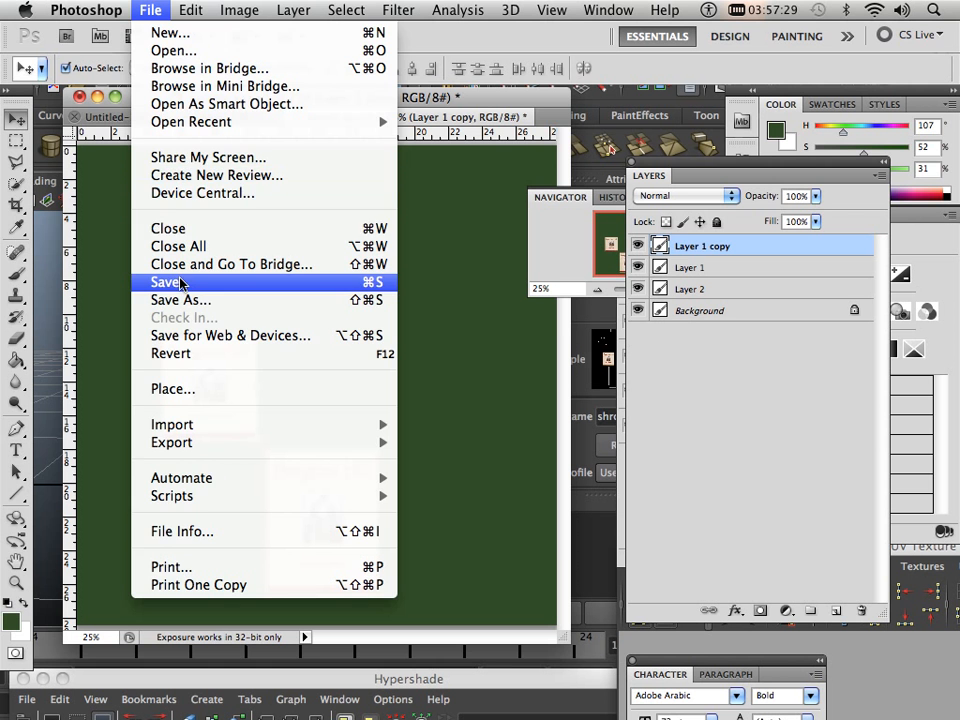
click(184, 281)
click(585, 557)
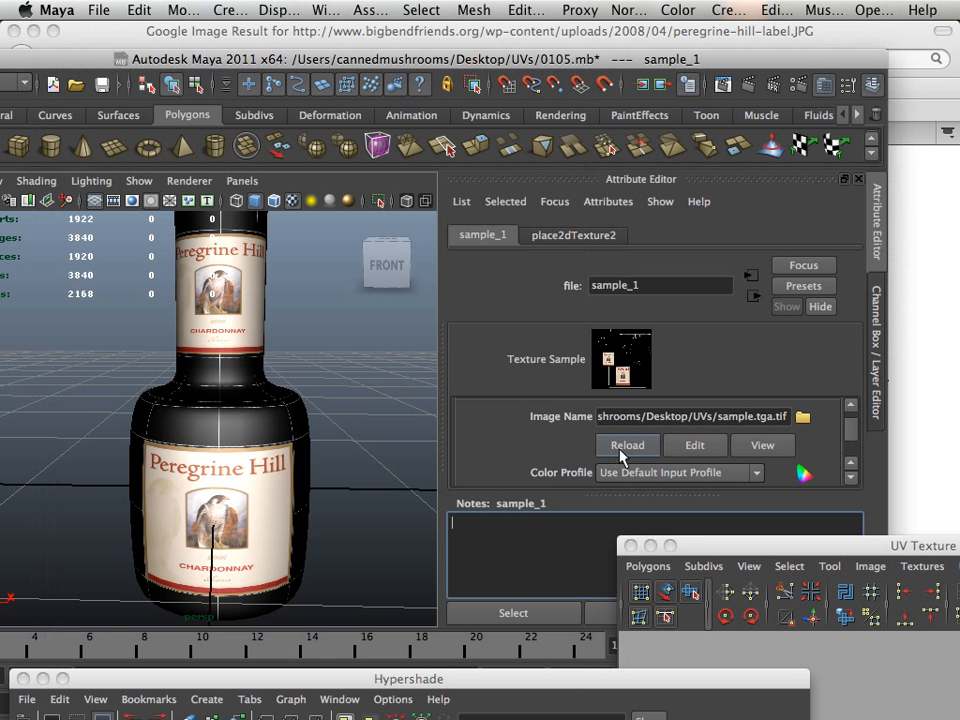
Examine the green glass colour and both labels on the bottle up close and as a whole, and reposition the Maya window fully on screen
alt+right_drag(397, 447, 261, 418)
alt+drag(260, 416, 281, 410)
alt+right_drag(281, 410, 240, 398)
alt+middle_drag(242, 398, 246, 386)
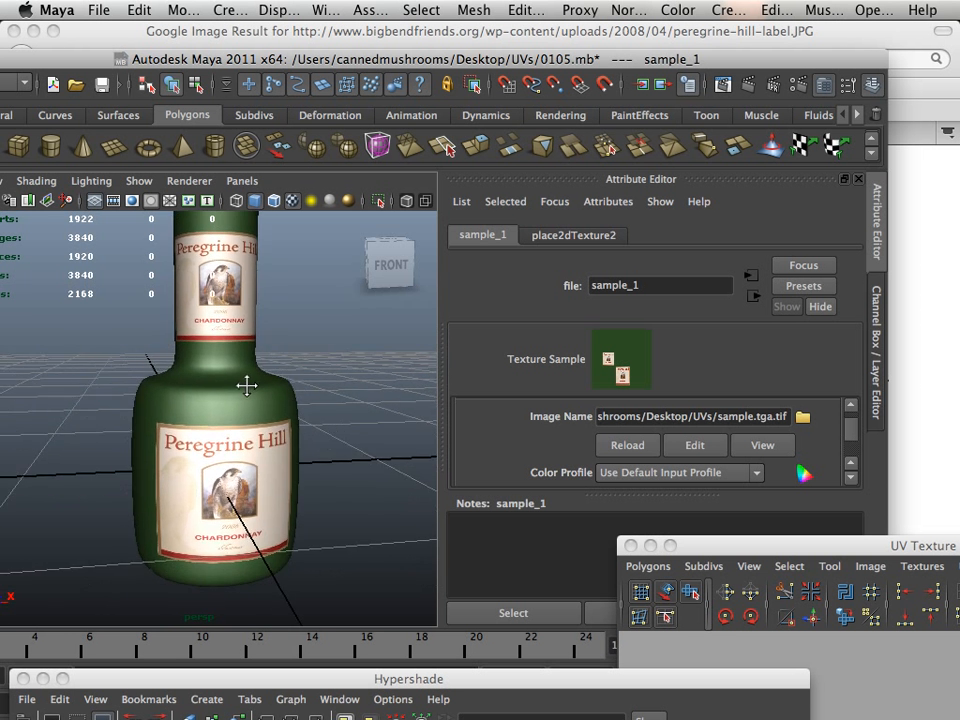
alt+drag(246, 386, 221, 393)
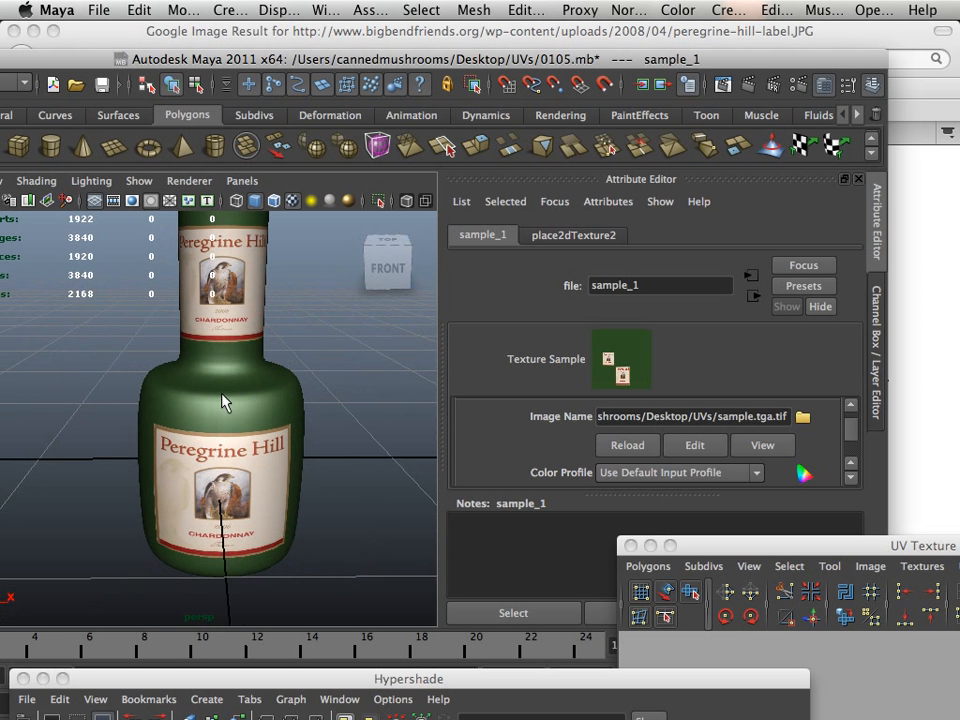
alt+middle_drag(222, 393, 235, 461)
alt+right_drag(237, 469, 189, 448)
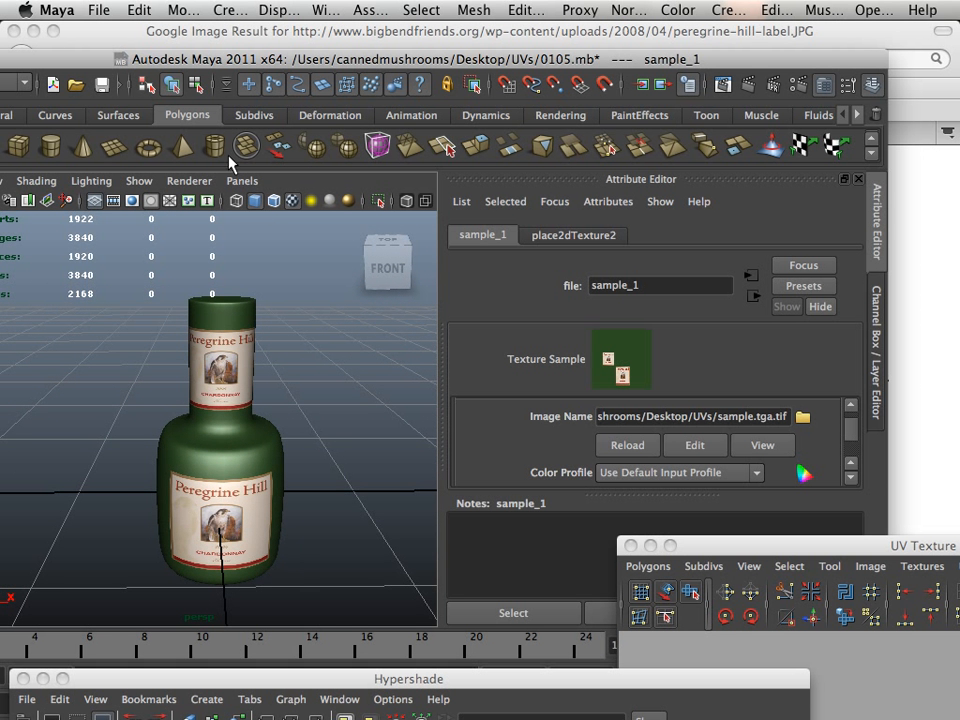
drag(225, 52, 303, 22)
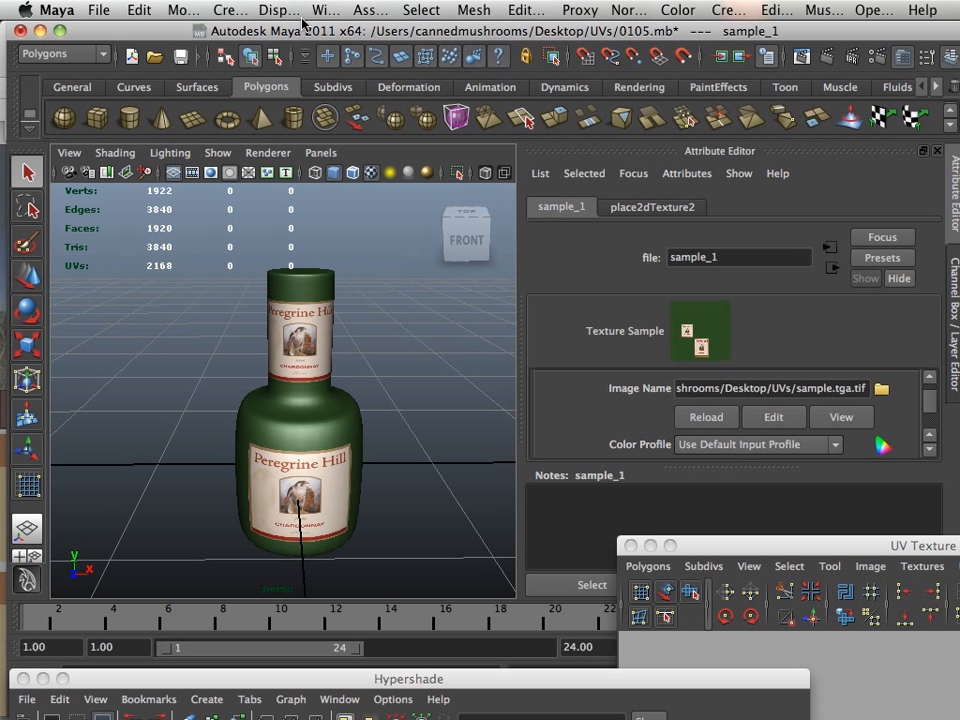